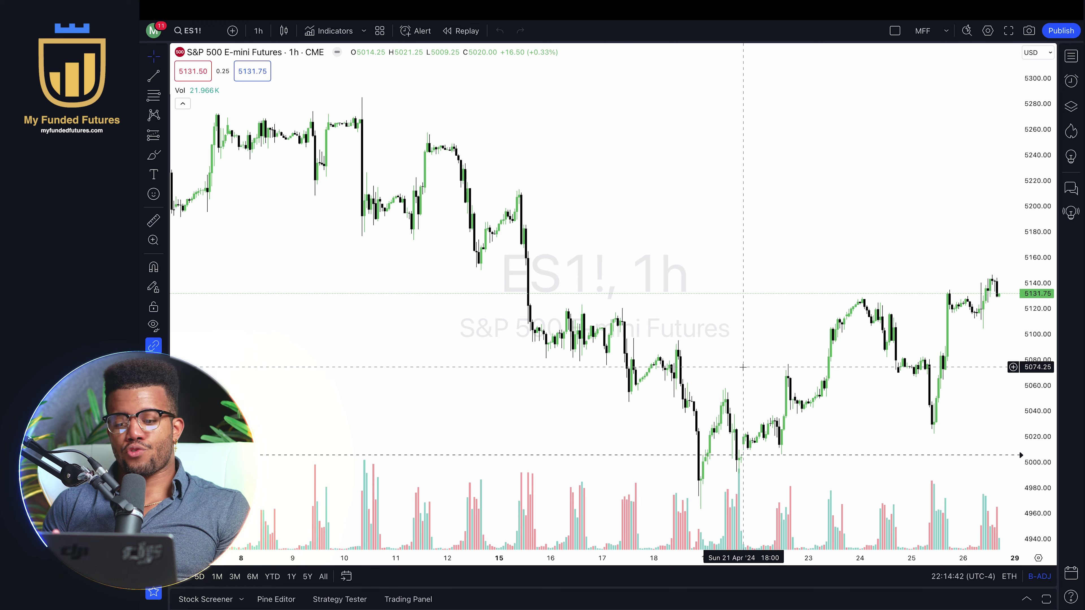
# Add the Visible Range Volume Profile indicator to the ES1! hourly chart
pyautogui.moveTo(810, 269); pyautogui.dragTo(763, 224)
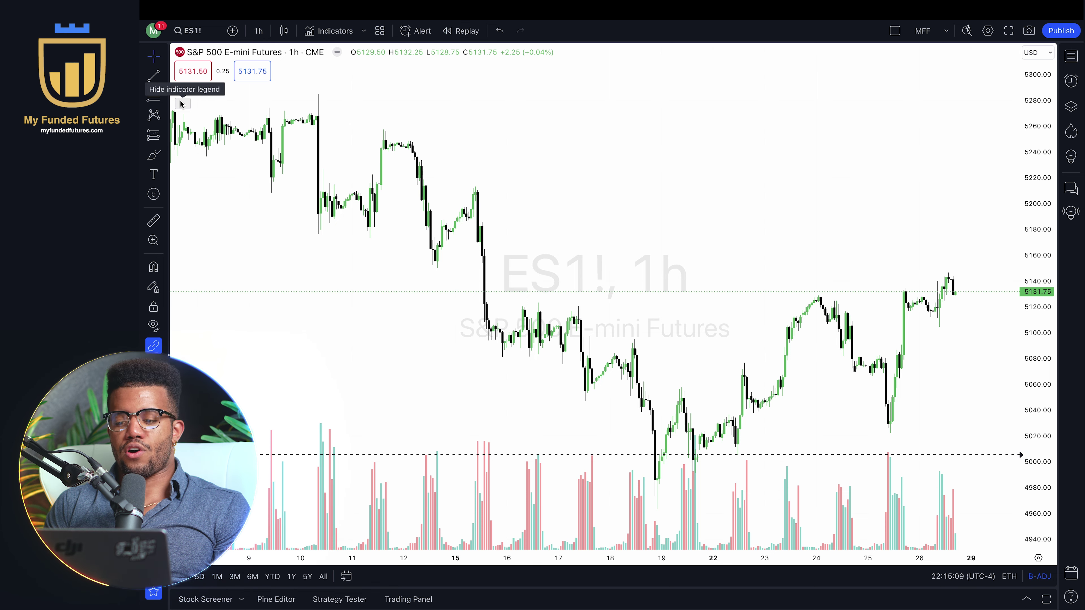
pyautogui.moveTo(793, 243); pyautogui.dragTo(702, 198)
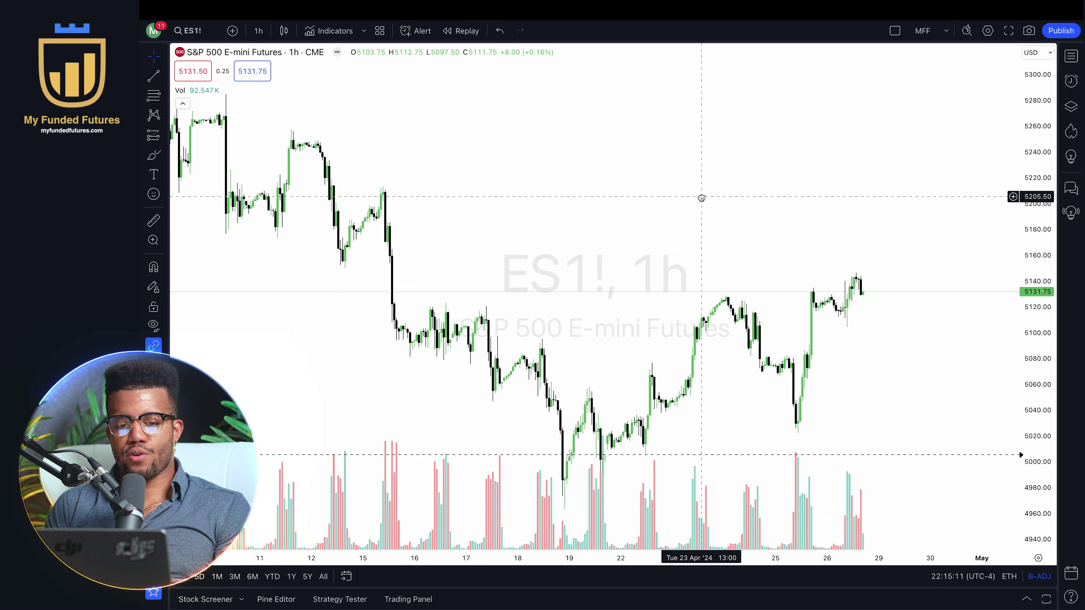
pyautogui.click(337, 36)
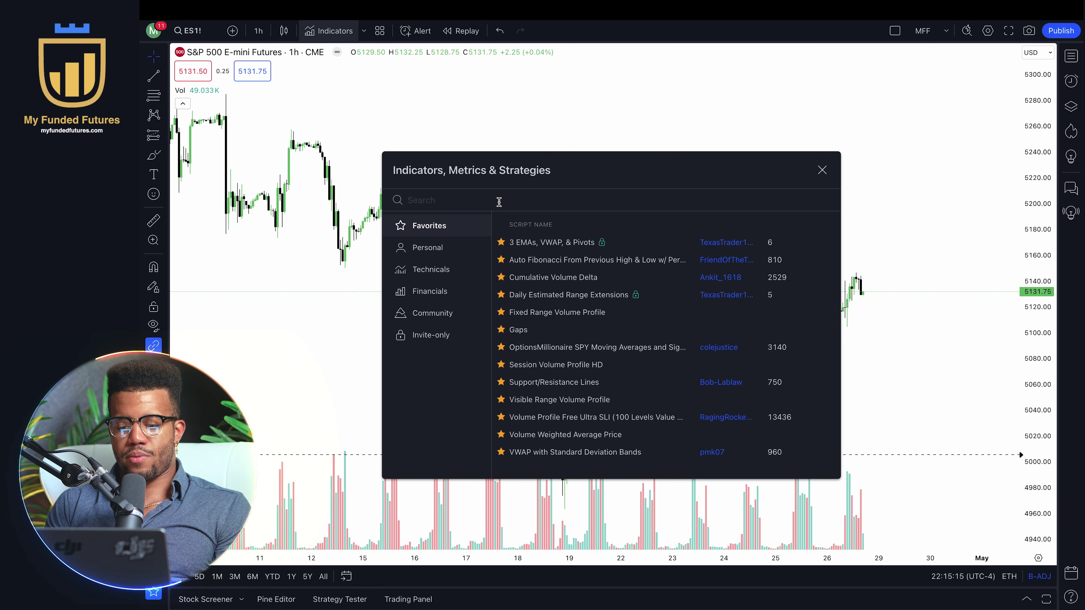
pyautogui.write('visible')
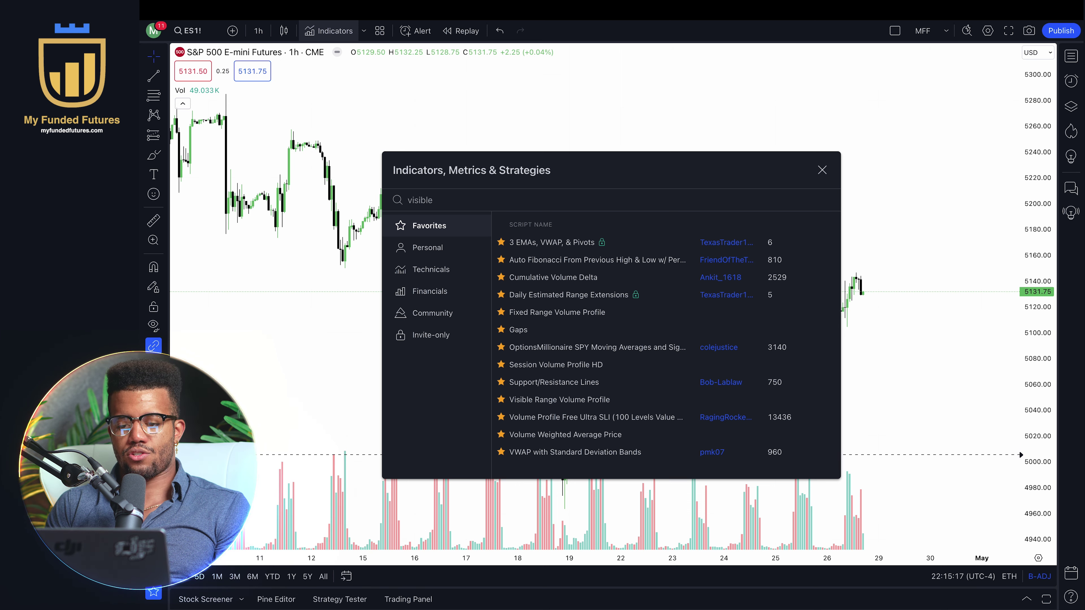
pyautogui.write(' range')
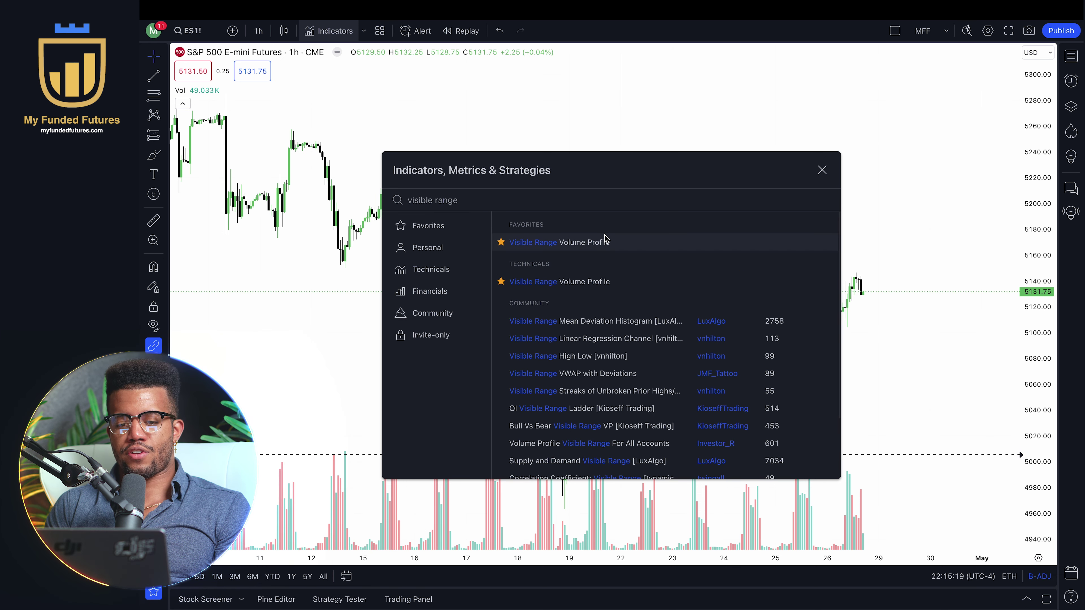
pyautogui.click(604, 246)
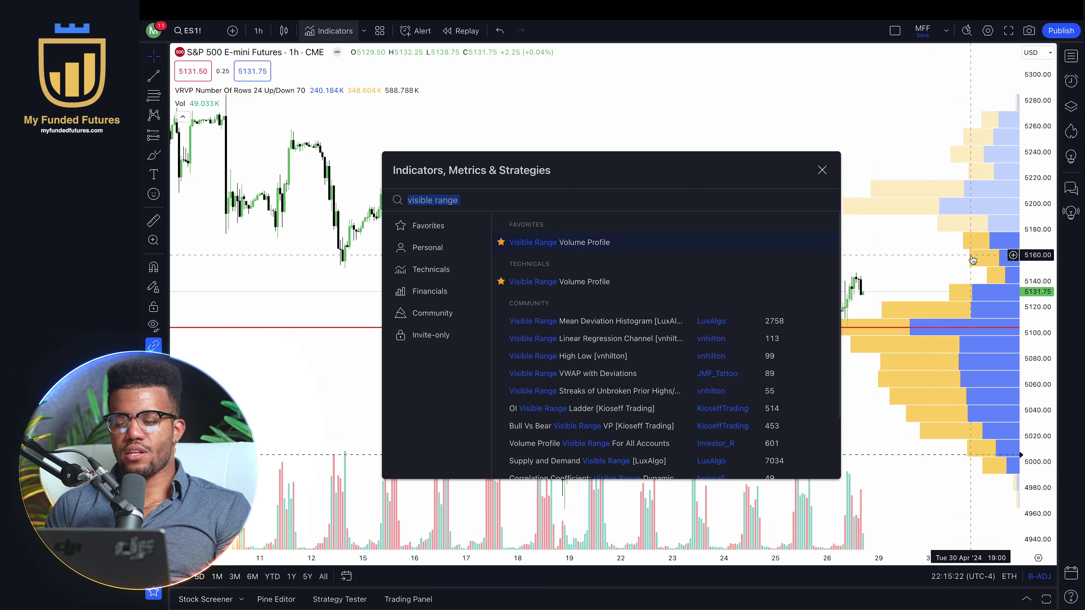
pyautogui.press('Escape')
# Set the row size of the Visible Range Volume Profile indicator to 100
pyautogui.scroll(-5, 745, 167)
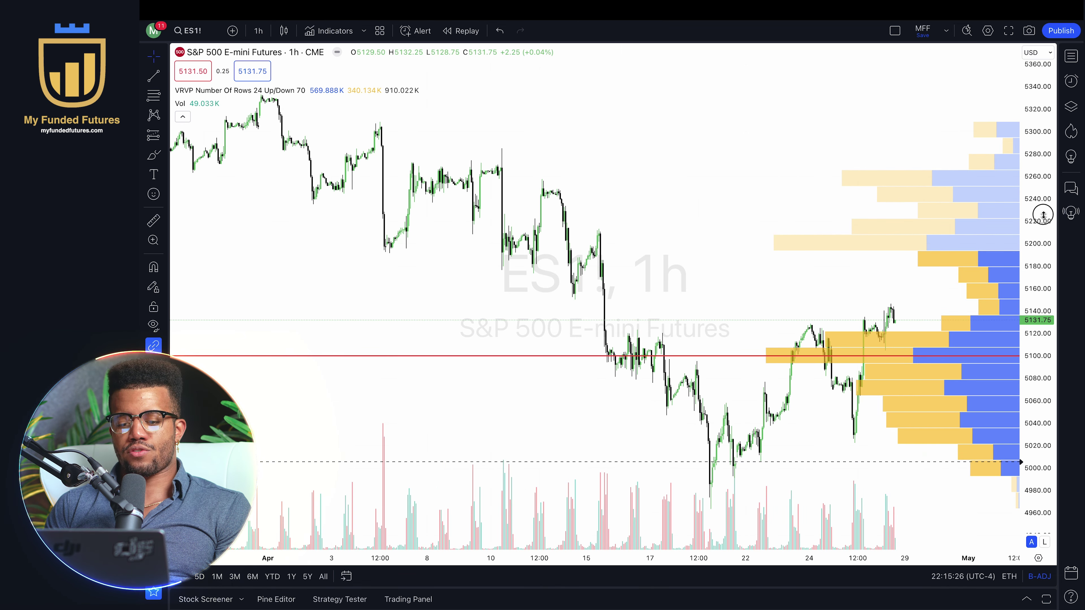
pyautogui.moveTo(774, 286); pyautogui.dragTo(664, 227)
pyautogui.scroll(-4, 665, 227)
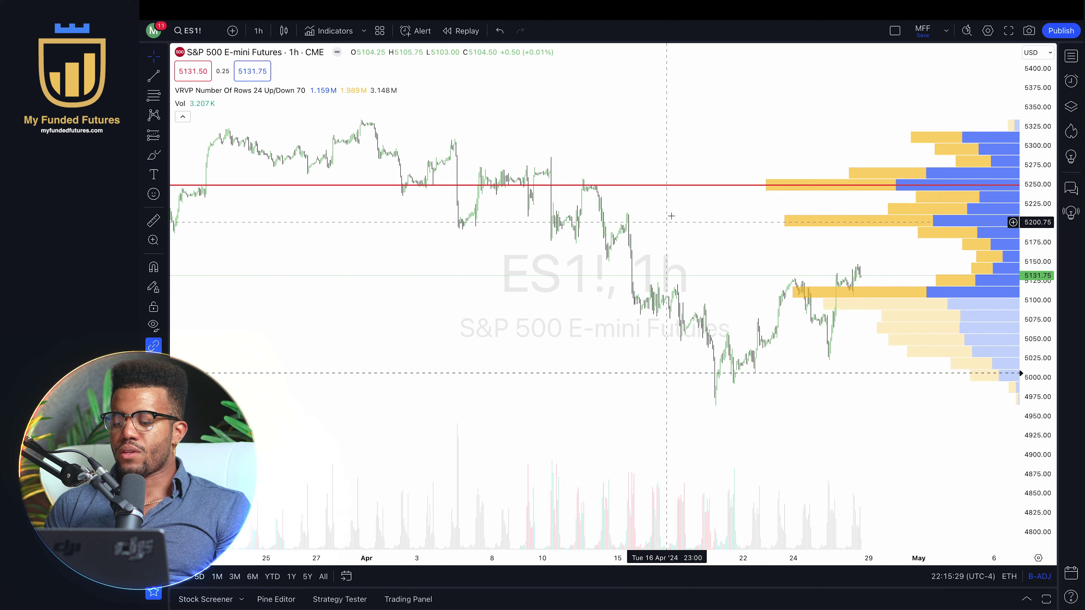
pyautogui.scroll(4, 659, 224)
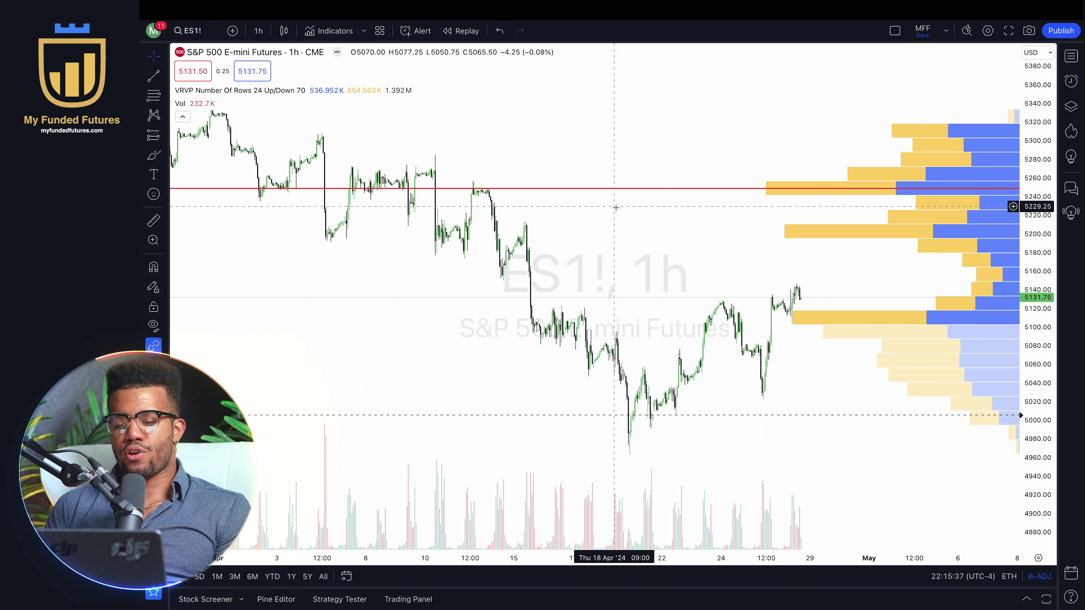
pyautogui.scroll(-2, 662, 246)
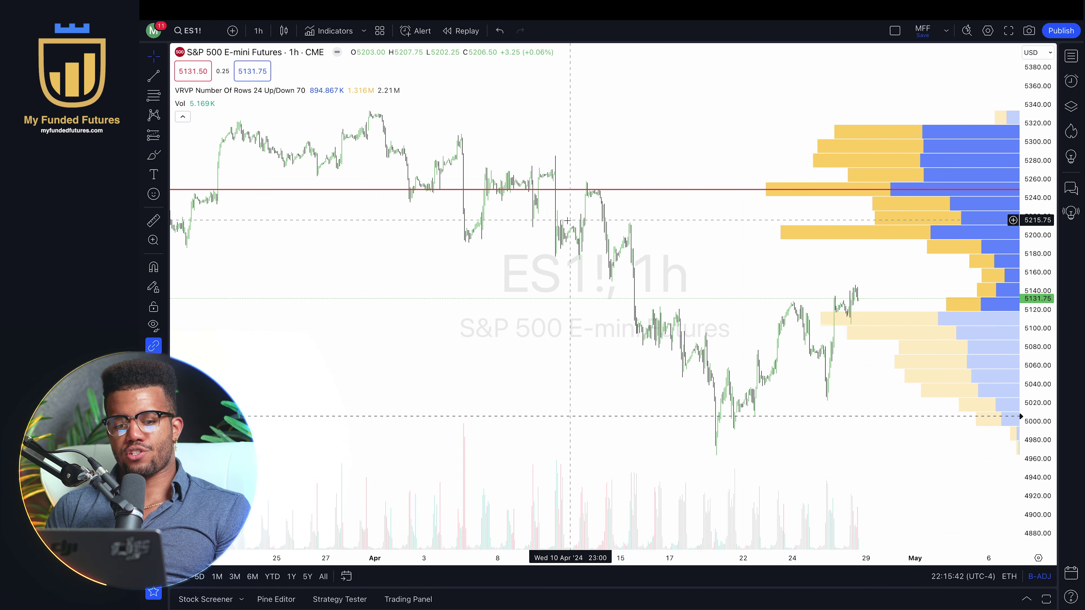
pyautogui.moveTo(305, 95)
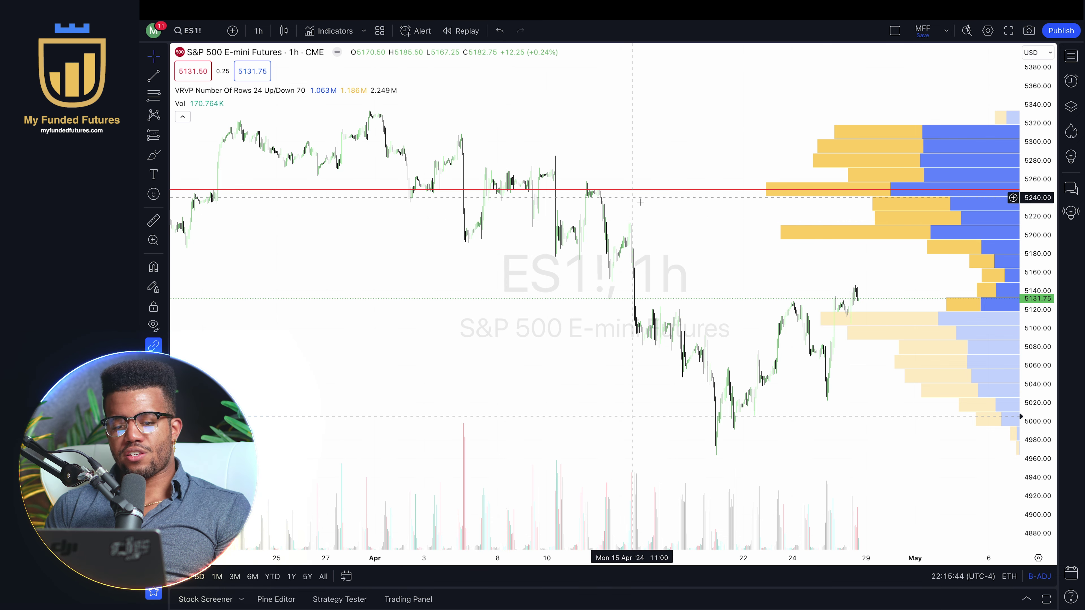
pyautogui.moveTo(257, 94)
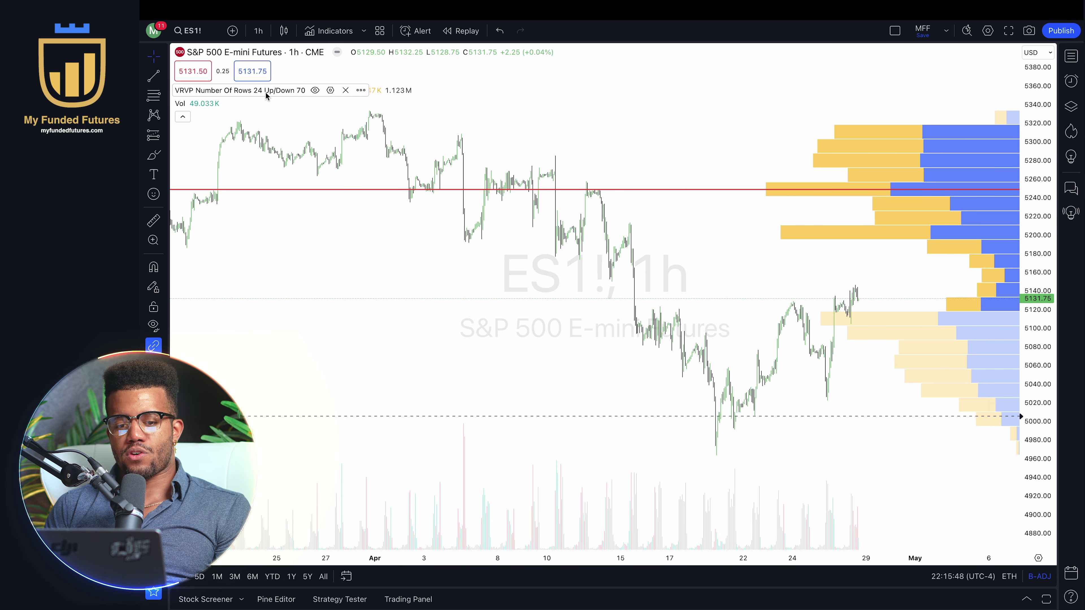
pyautogui.click(331, 91)
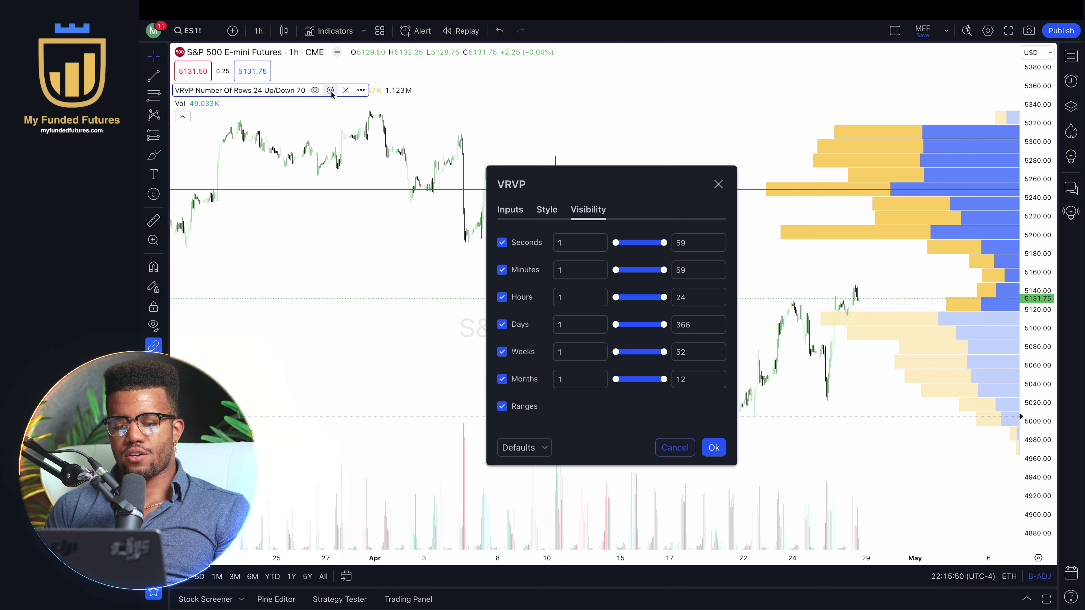
pyautogui.click(512, 212)
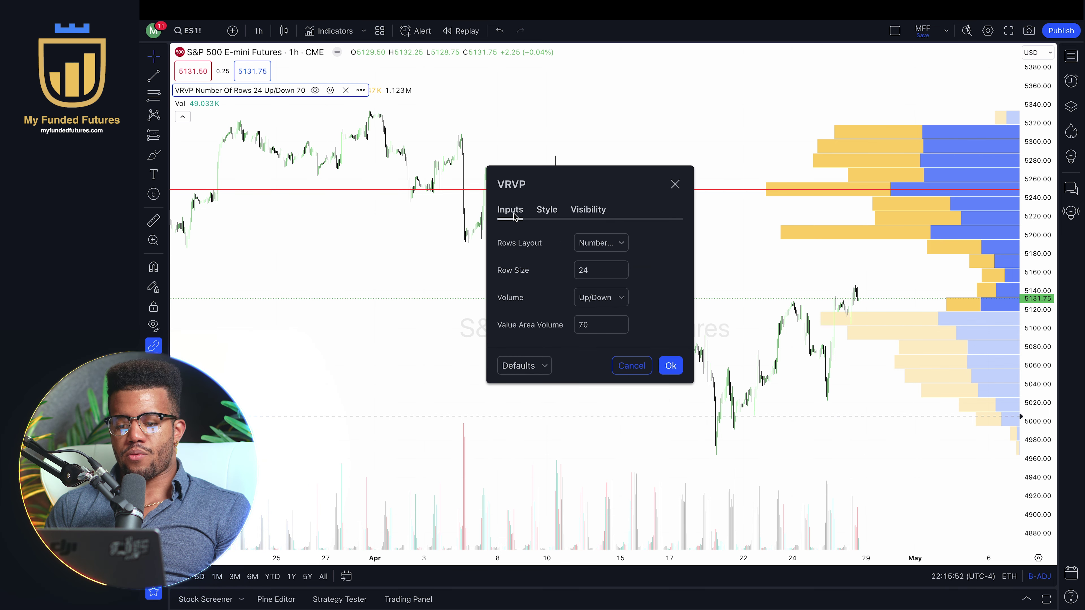
pyautogui.moveTo(593, 268); pyautogui.dragTo(518, 273)
pyautogui.write('100')
# Try Delta as the volume profile's volume type, and settle on Total
pyautogui.click(601, 297)
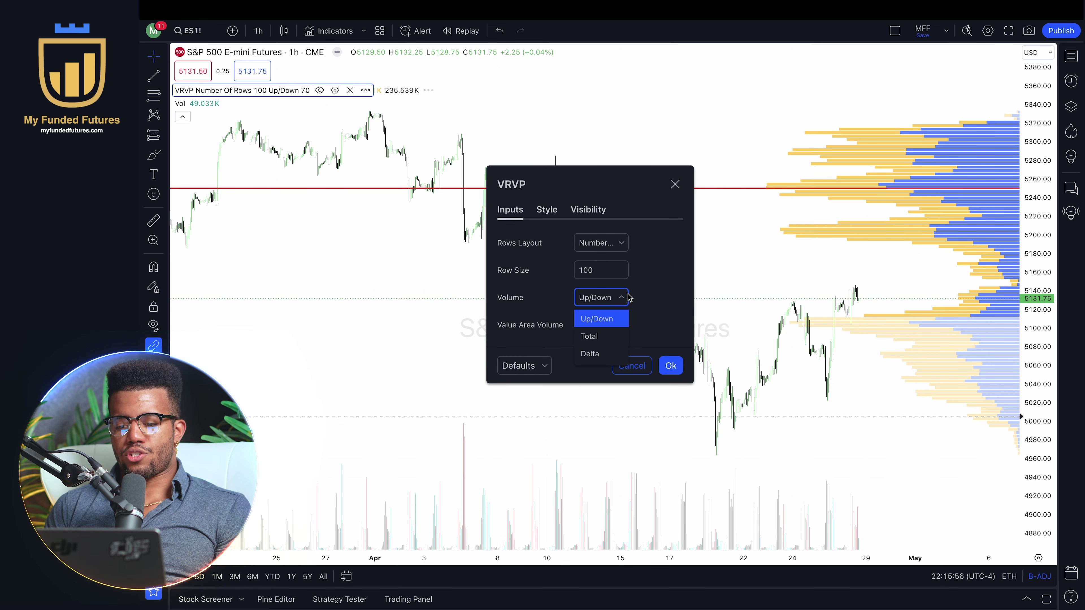
pyautogui.click(598, 353)
pyautogui.click(612, 300)
pyautogui.click(600, 336)
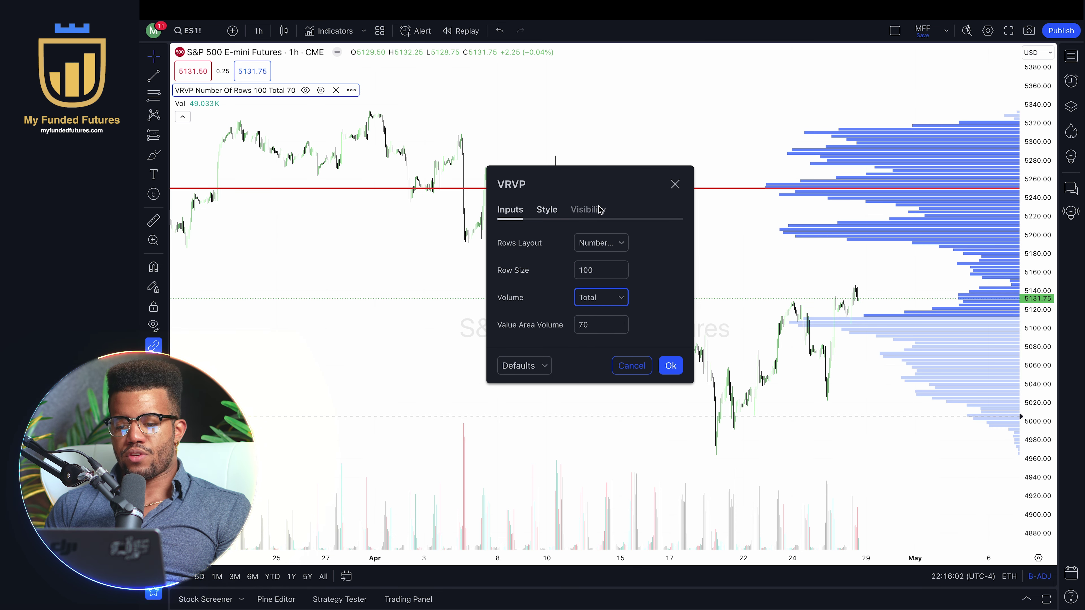
# Recolour the volume profile's Value Area Up and Up Volume in grey and apply the settings
pyautogui.click(547, 210)
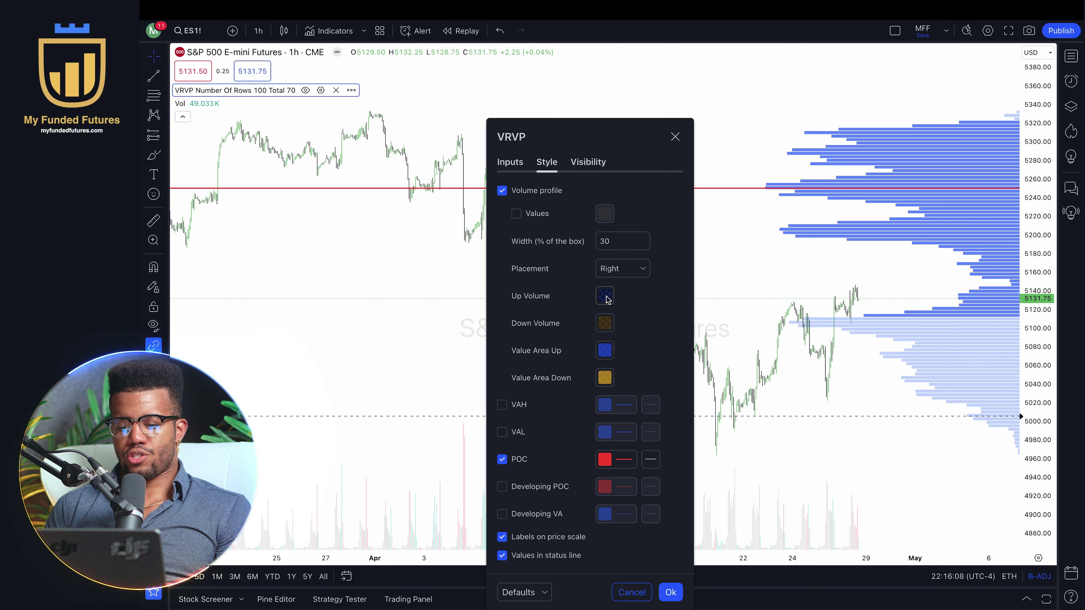
pyautogui.click(604, 350)
pyautogui.click(607, 366)
pyautogui.click(591, 374)
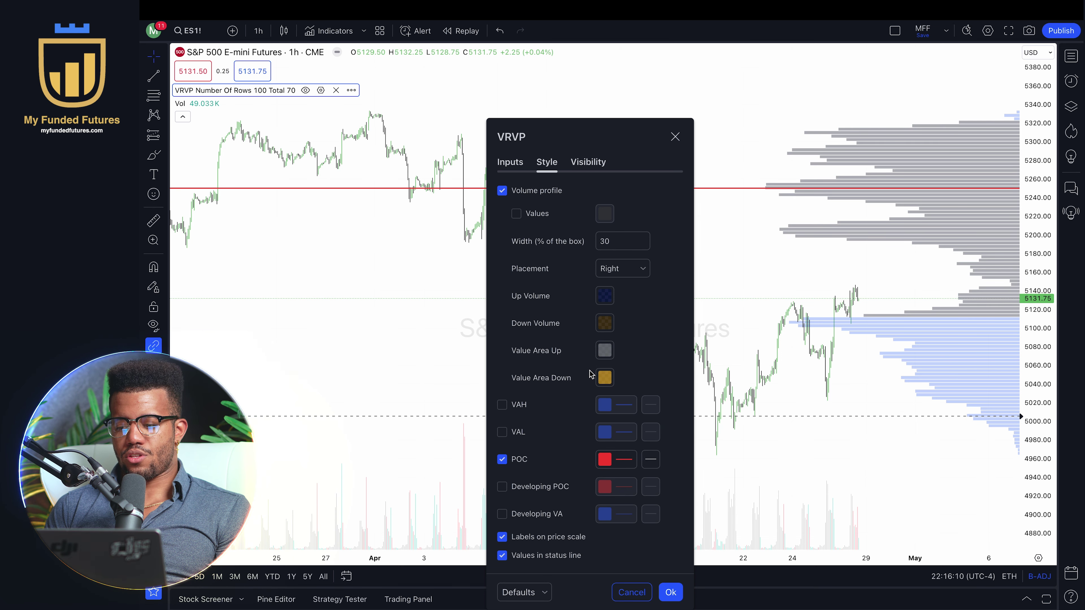
pyautogui.click(604, 296)
pyautogui.click(658, 318)
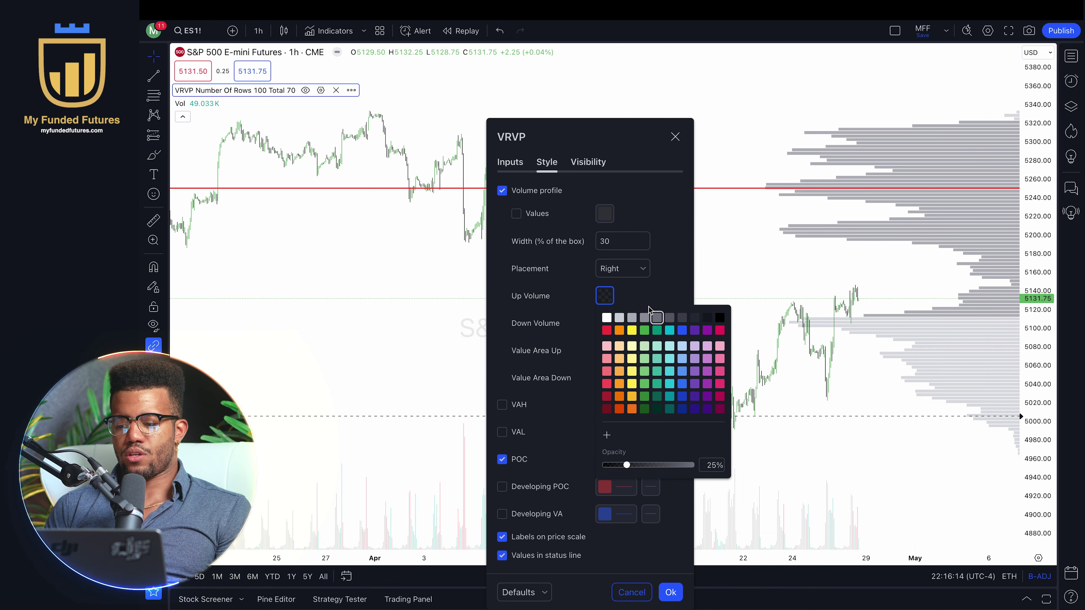
pyautogui.click(652, 290)
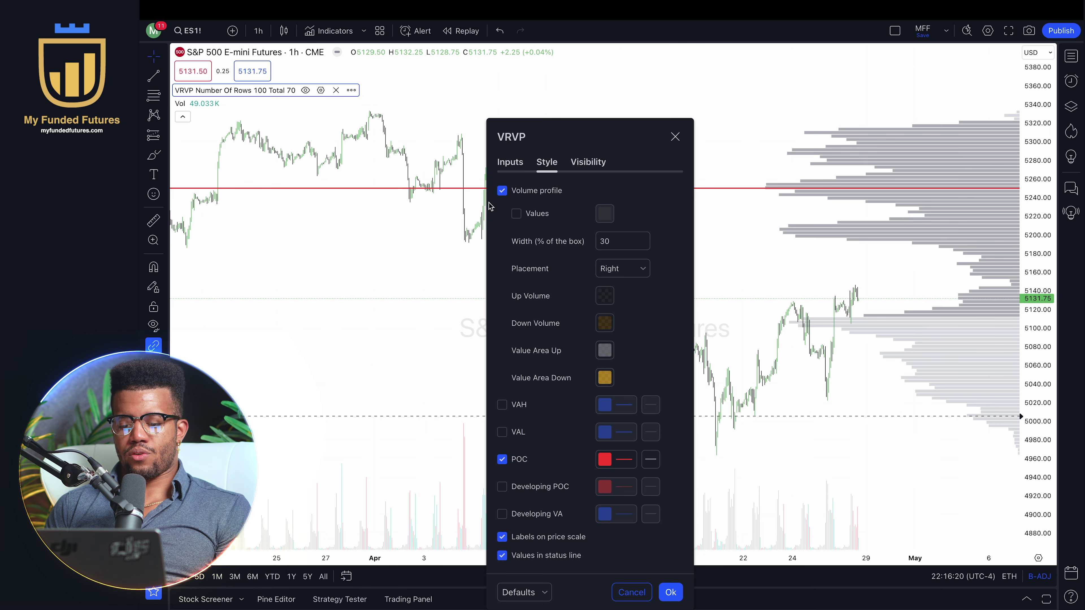
pyautogui.click(671, 592)
# Add the text note "The Volume Profile shows us Volume at Price" near the recent price peak on the chart
pyautogui.moveTo(689, 288); pyautogui.dragTo(656, 204)
pyautogui.scroll(-3, 700, 277)
pyautogui.moveTo(1048, 189); pyautogui.dragTo(1047, 347)
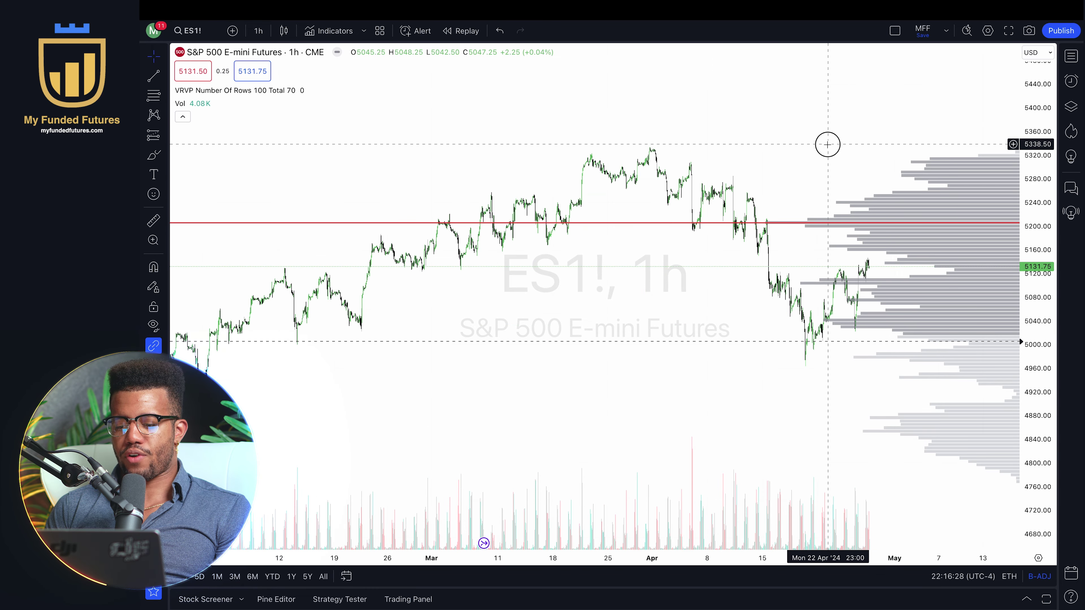
pyautogui.moveTo(811, 179); pyautogui.dragTo(790, 292)
pyautogui.scroll(-2, 789, 292)
pyautogui.hscroll(-2, 790, 292)
pyautogui.moveTo(741, 211); pyautogui.dragTo(598, 167)
pyautogui.moveTo(1029, 283); pyautogui.dragTo(1027, 179)
pyautogui.click(154, 174)
pyautogui.click(614, 156)
pyautogui.write('Th')
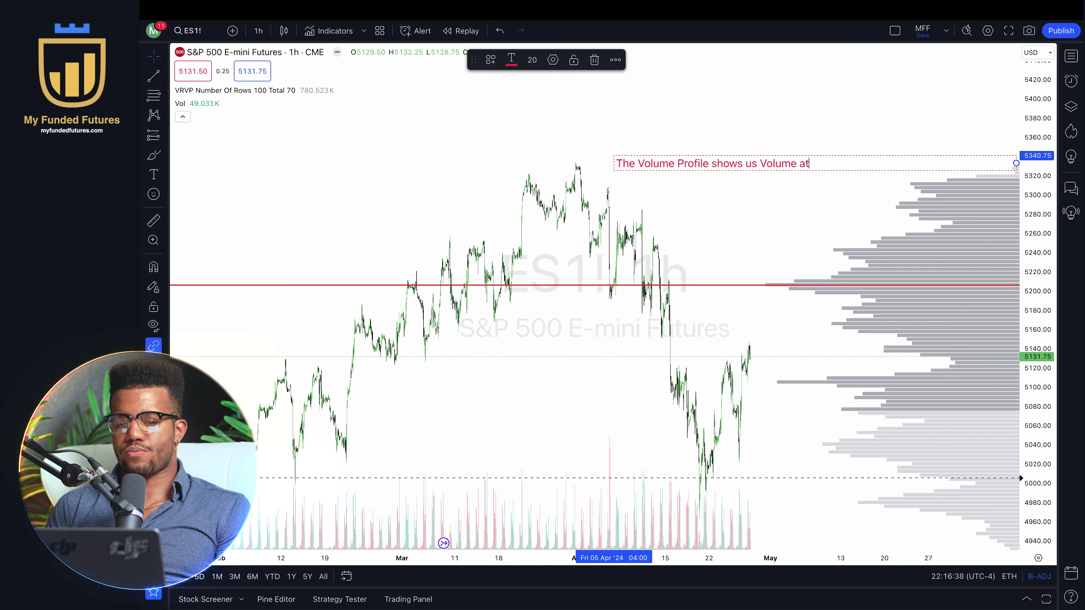
pyautogui.write('e')
pyautogui.click(786, 225)
# Reposition the "Volume at Price" note in the space between the early April price peak and the volume profile
pyautogui.click(807, 161)
pyautogui.moveTo(808, 164)
pyautogui.mouseDown()
pyautogui.moveTo(702, 160)
pyautogui.moveTo(747, 202)
pyautogui.mouseUp()
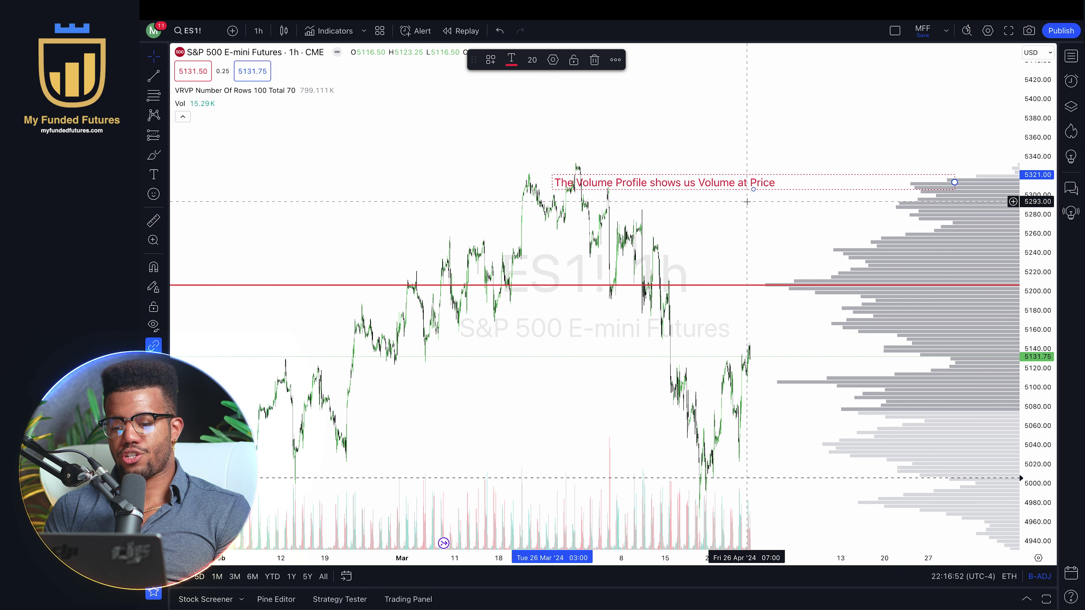
pyautogui.click(728, 242)
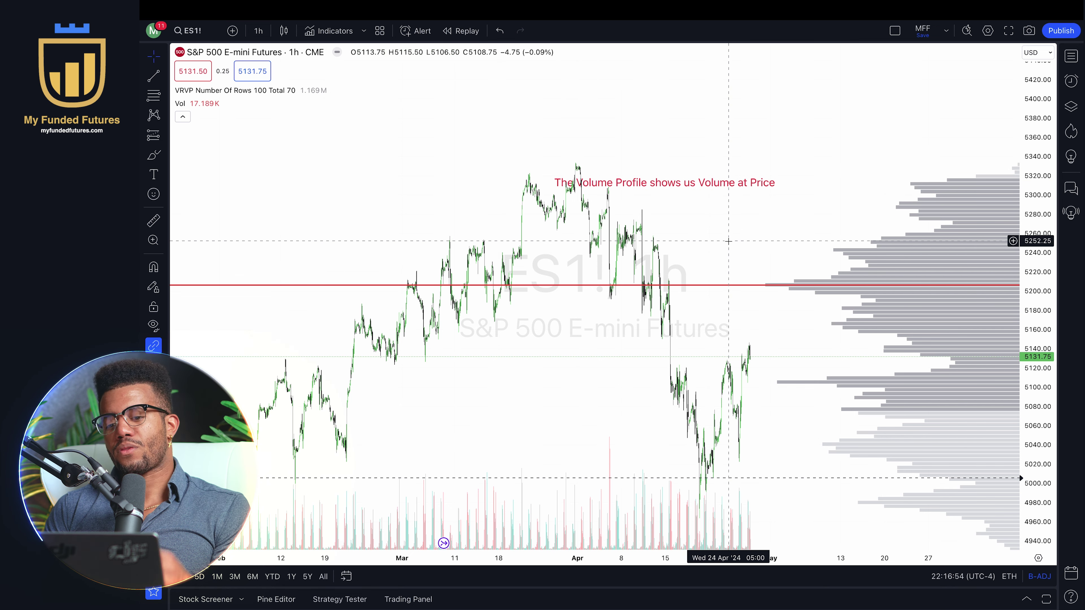
pyautogui.moveTo(718, 183); pyautogui.dragTo(795, 167)
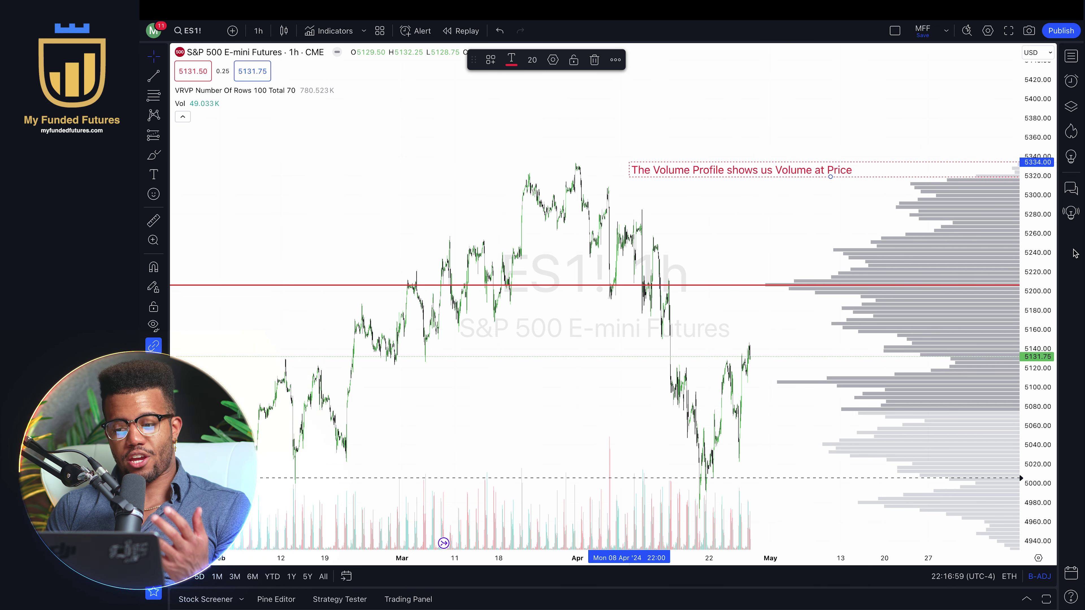
pyautogui.moveTo(769, 170); pyautogui.dragTo(739, 186)
pyautogui.scroll(1, 709, 210)
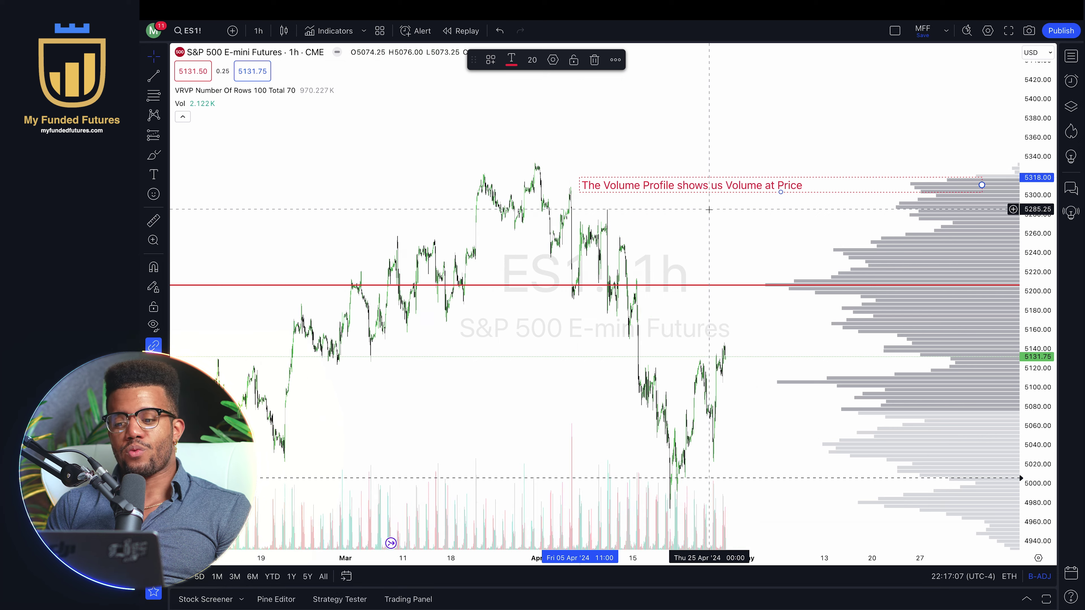
pyautogui.click(707, 240)
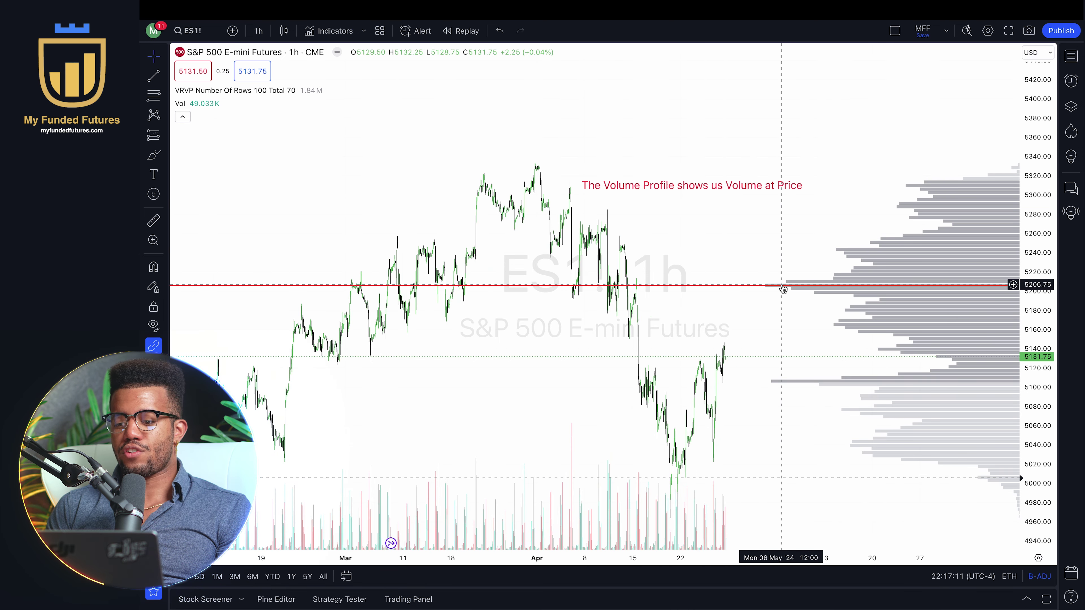
# Review the volume profile indicator's style settings and close them
pyautogui.hscroll(-3, 783, 289)
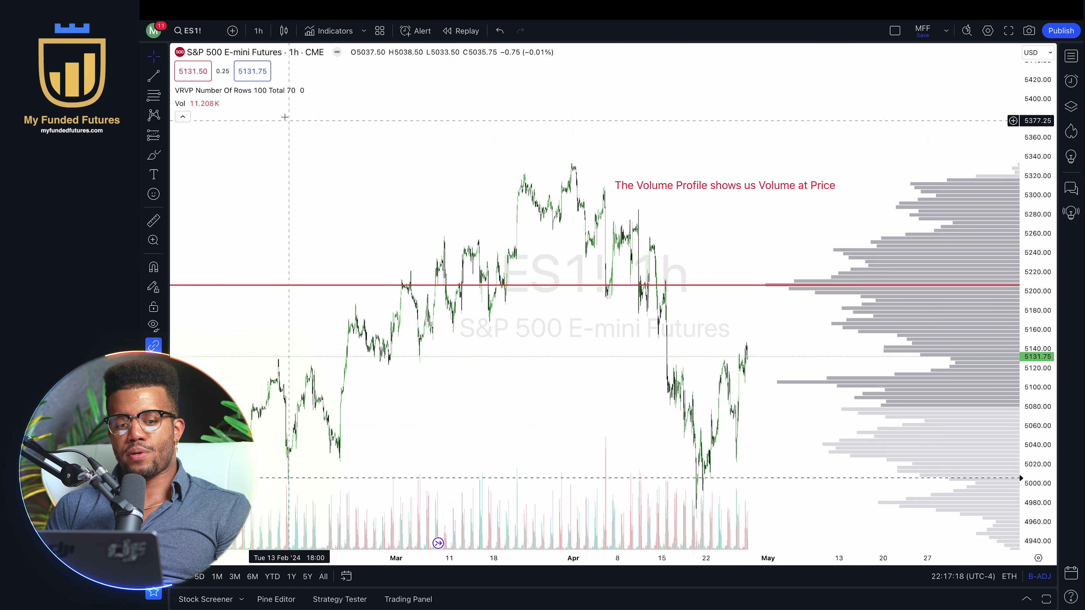
pyautogui.click(320, 90)
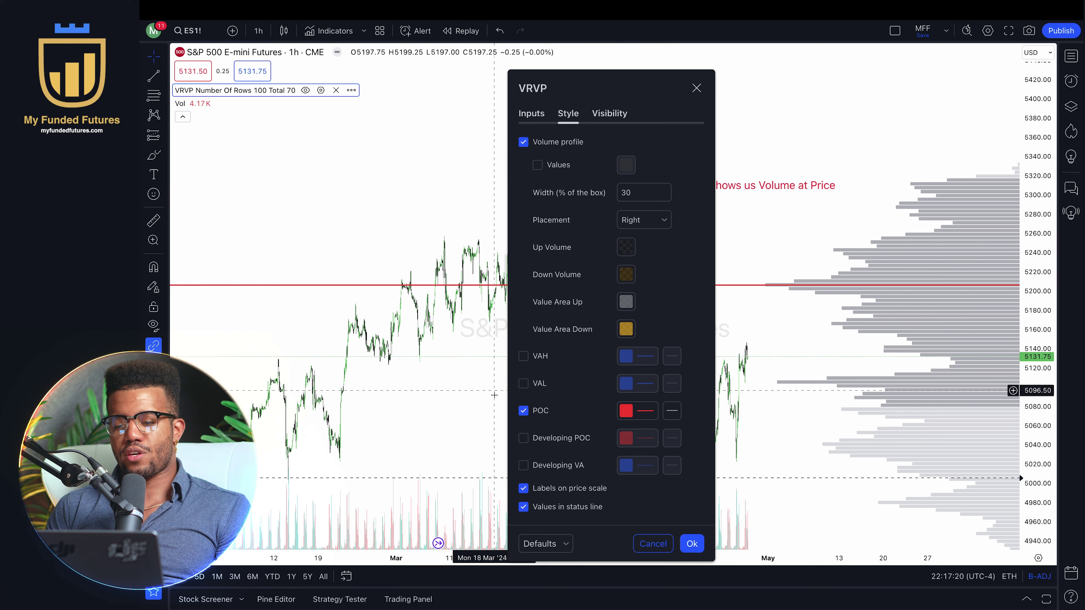
pyautogui.click(697, 87)
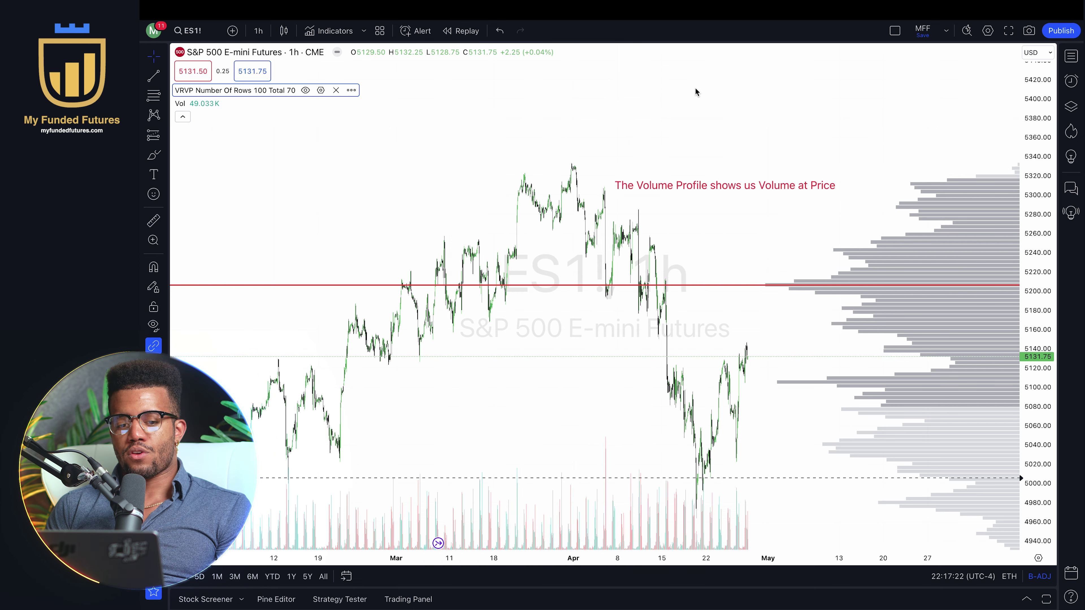
# Add the note "The Price with the most volume is called the point of control or ( POC )" below the first note, just above the red line
pyautogui.click(153, 174)
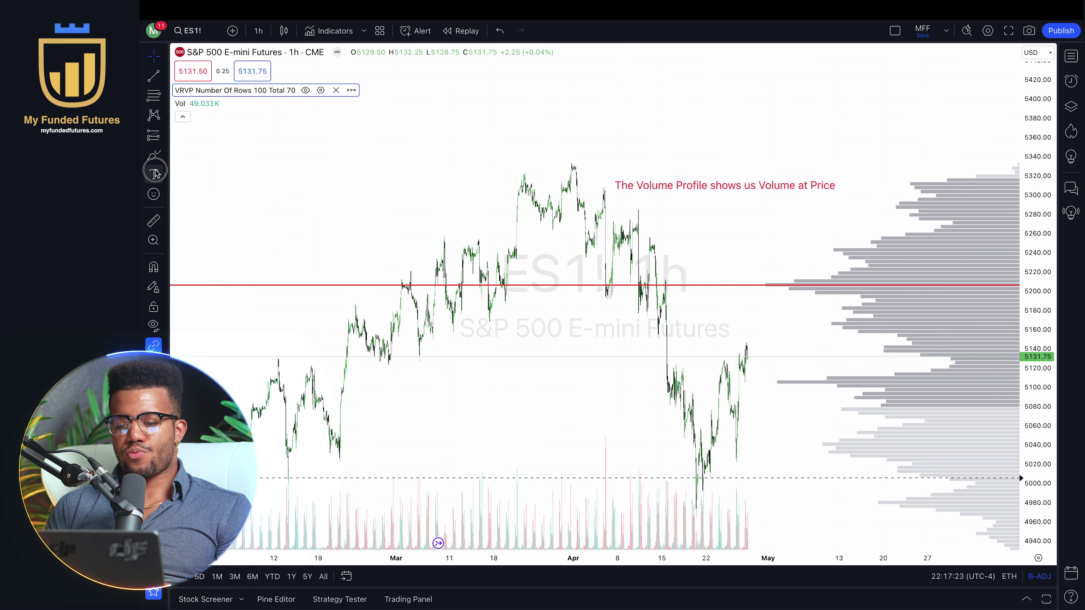
pyautogui.click(618, 222)
pyautogui.write('The Price with  the most volume is call')
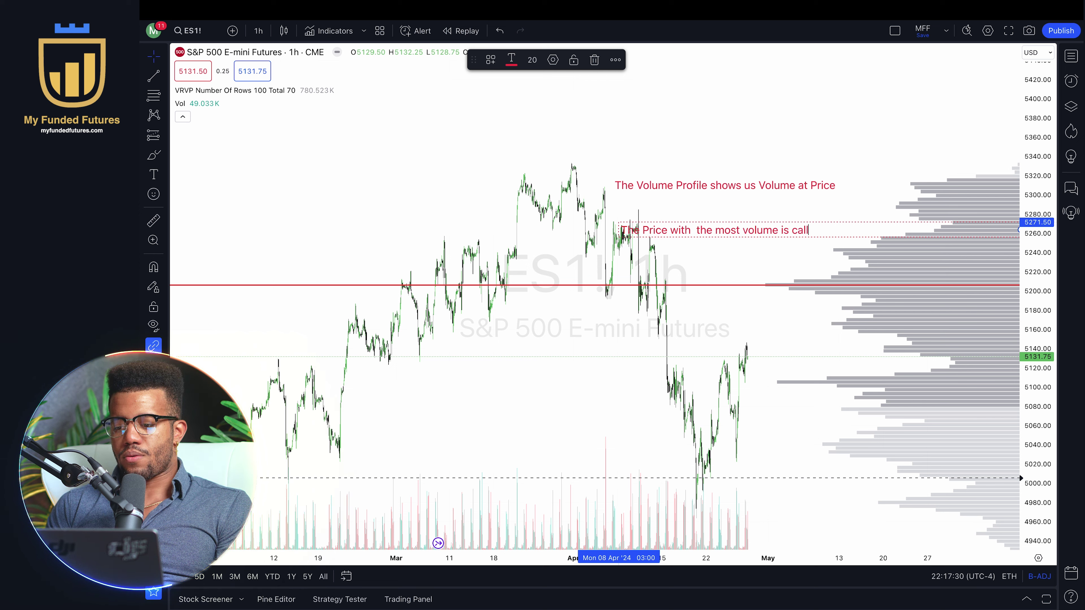
pyautogui.write('ed the point of control')
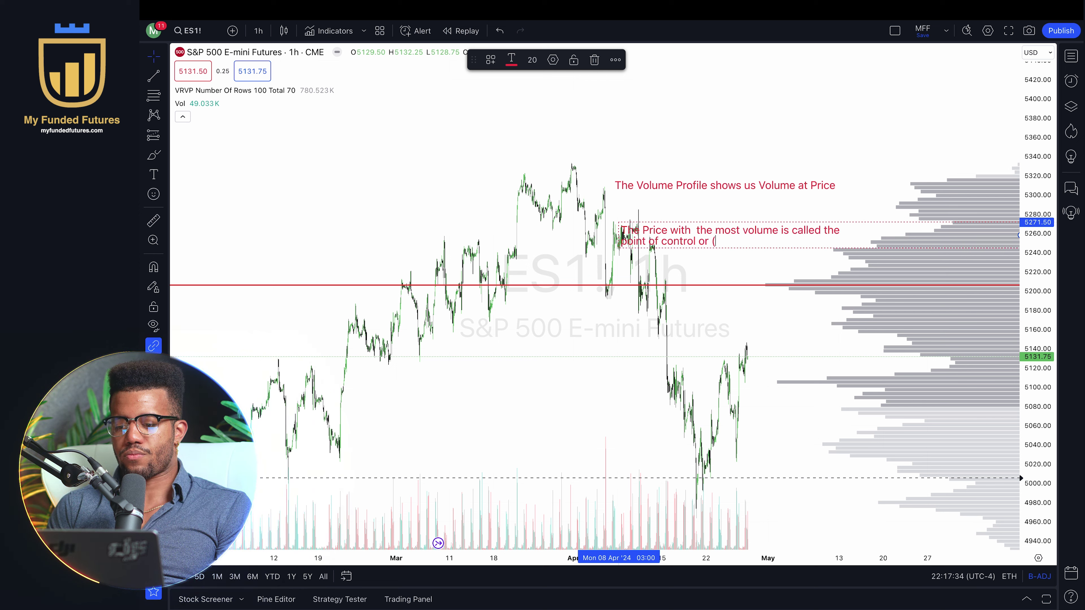
pyautogui.write(' or ( POC )')
pyautogui.moveTo(703, 240)
pyautogui.mouseDown()
pyautogui.moveTo(776, 235)
pyautogui.moveTo(760, 233)
pyautogui.mouseUp()
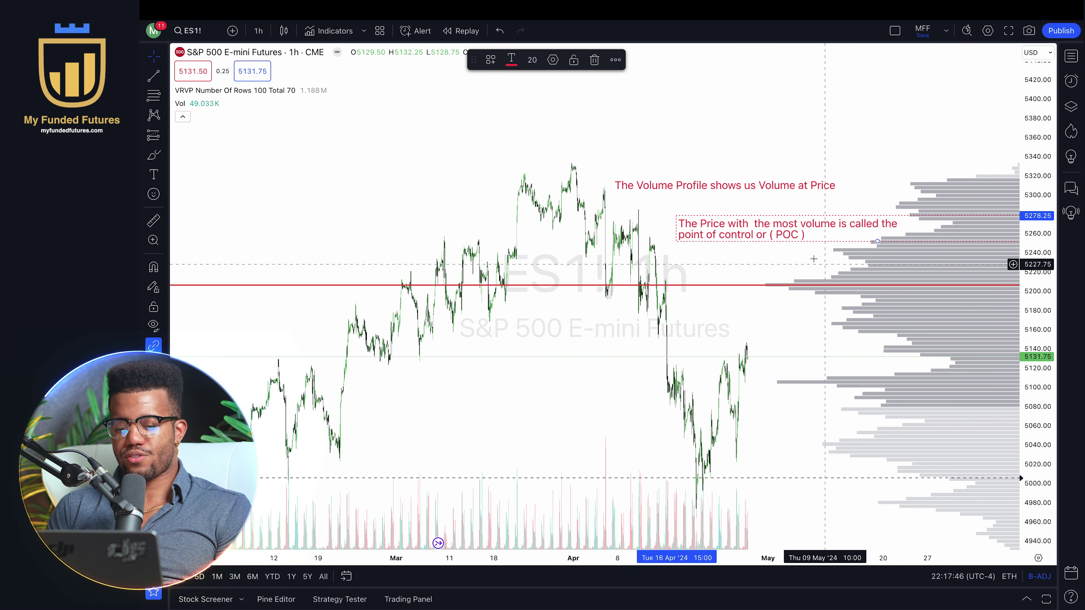
pyautogui.moveTo(576, 393); pyautogui.dragTo(693, 290)
pyautogui.scroll(8, 611, 256)
pyautogui.moveTo(532, 252); pyautogui.dragTo(912, 235)
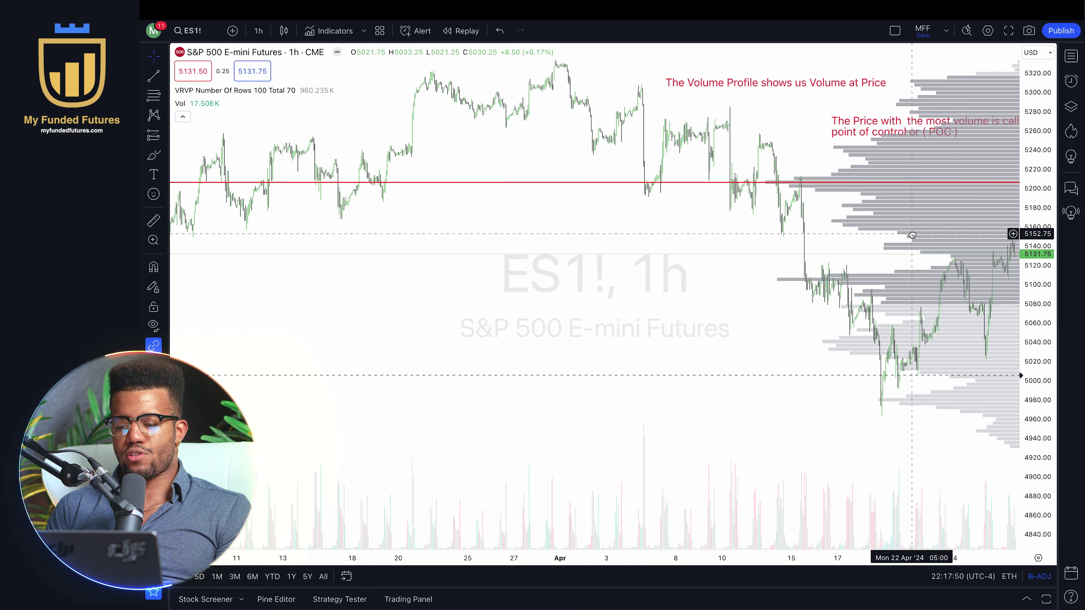
# Add a text note starting "From APril 11th to April 26th The price with the most volum" just above the red point of control line
pyautogui.scroll(5, 496, 255)
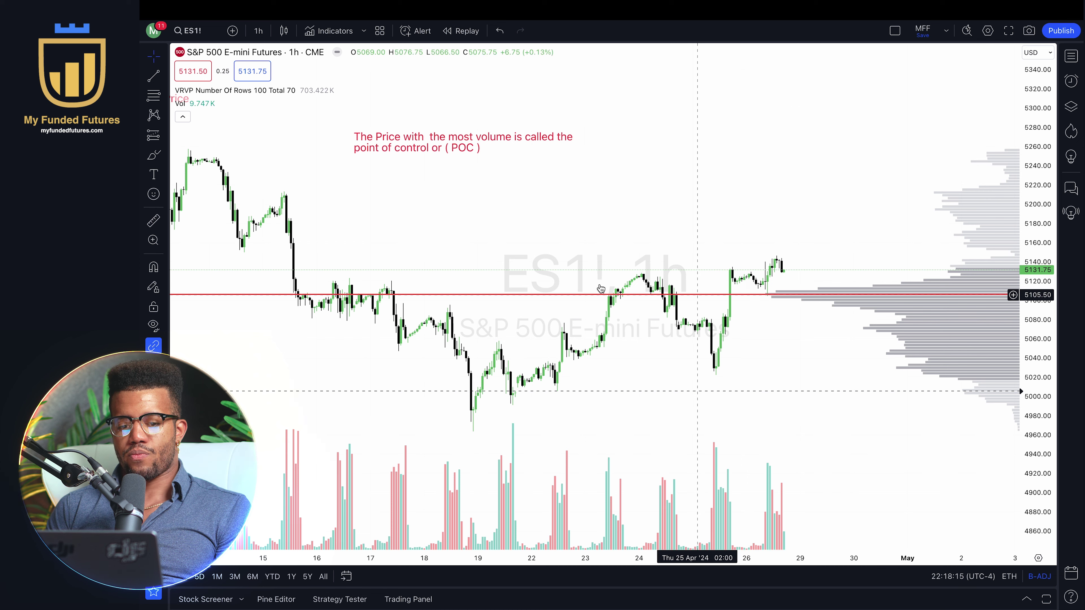
pyautogui.click(153, 174)
pyautogui.click(403, 269)
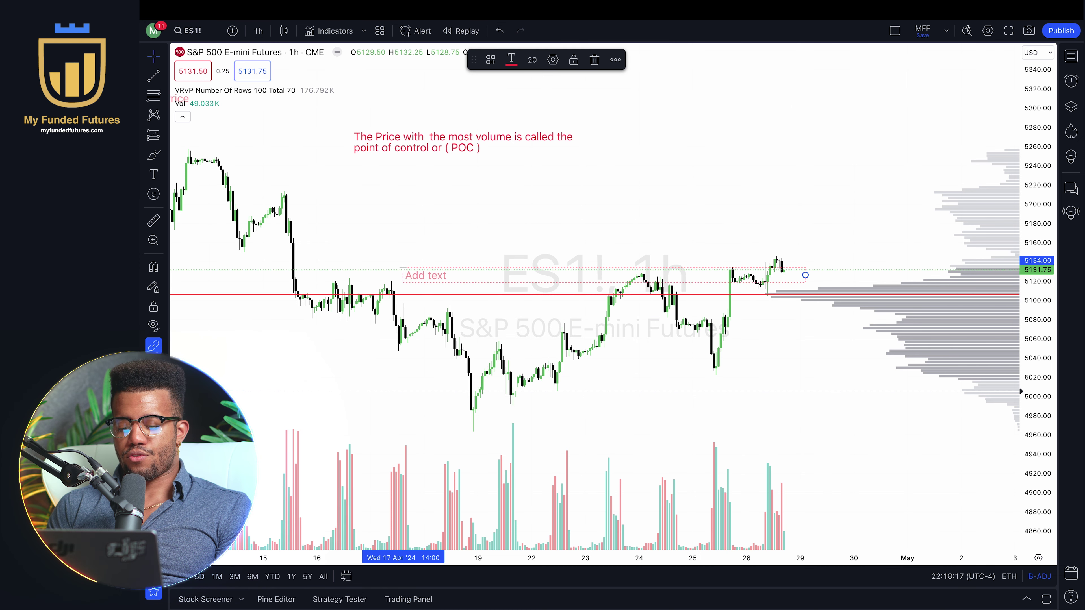
pyautogui.write('From APril 1')
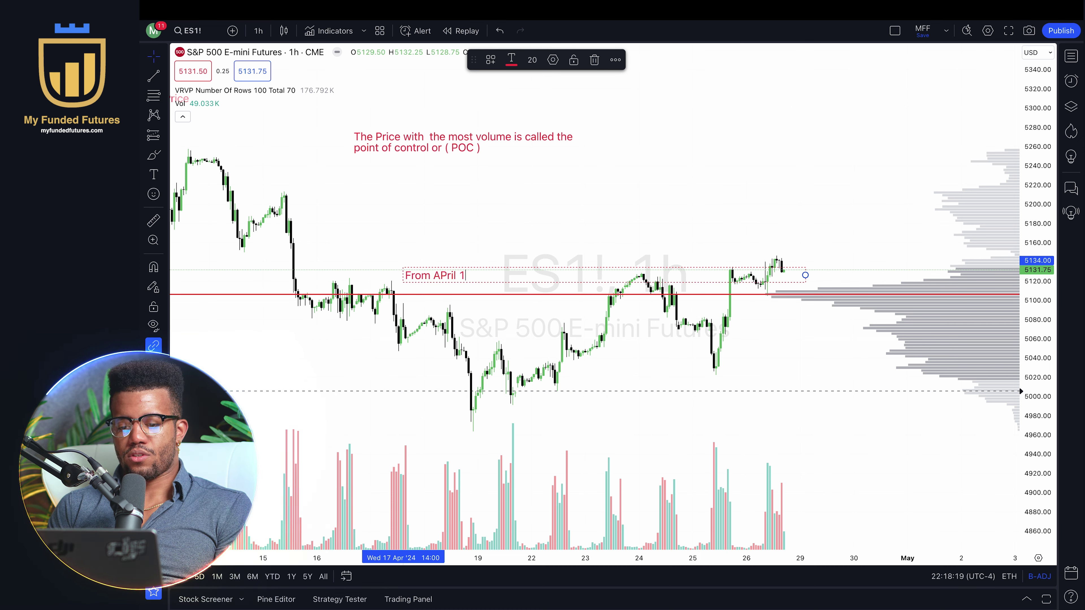
pyautogui.write('1th to April 2')
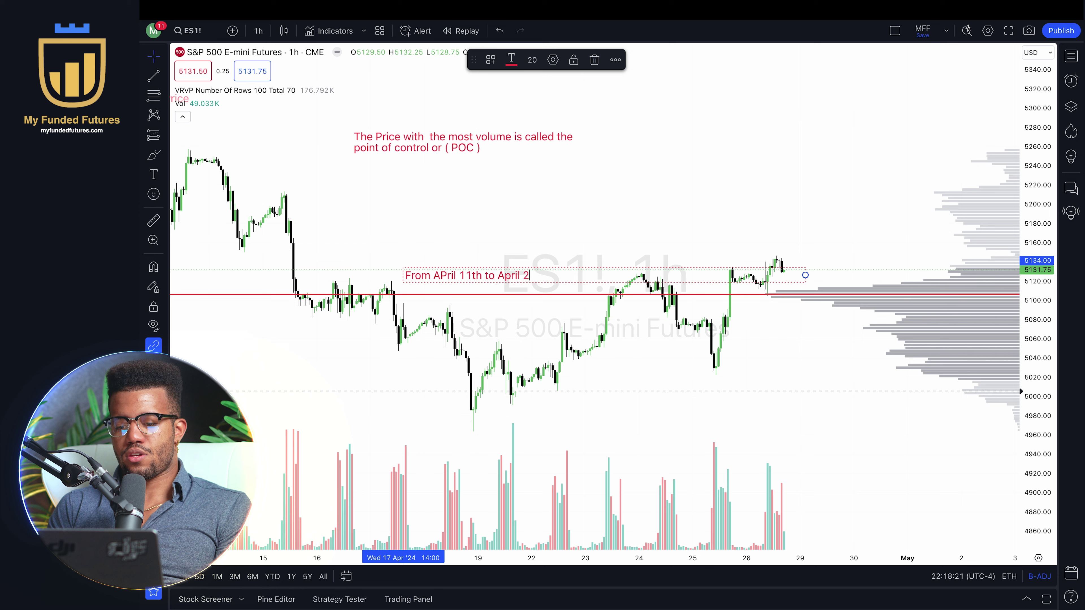
pyautogui.write('6th The price')
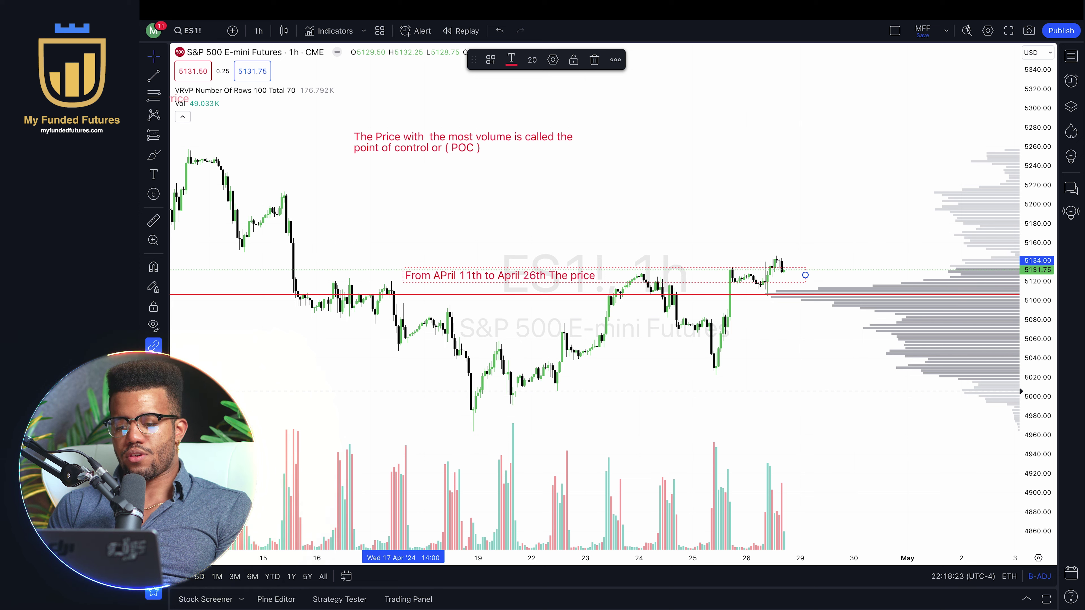
pyautogui.write(' with the most volum')
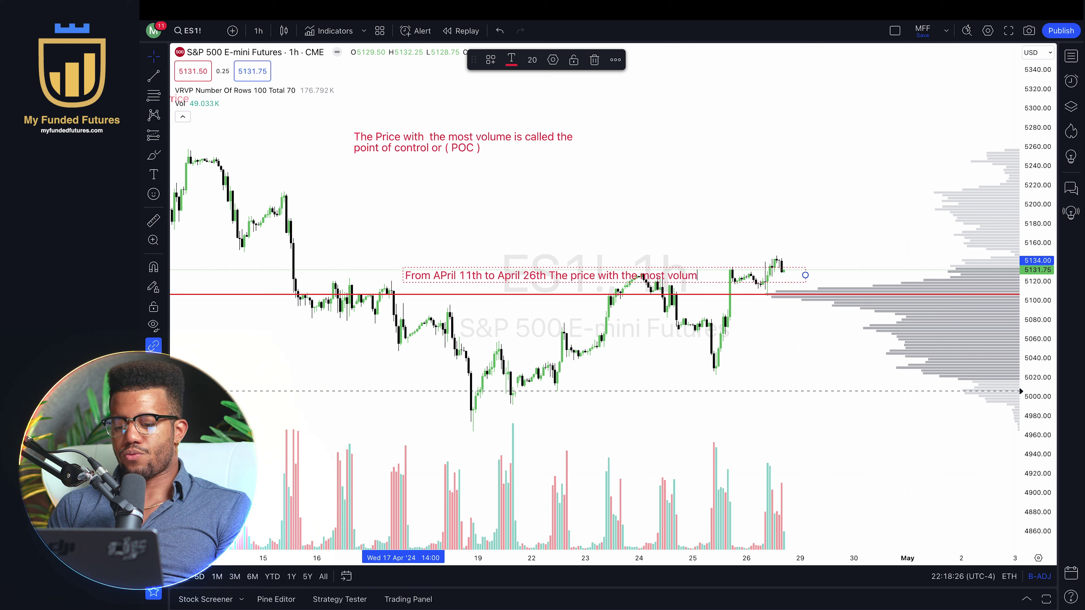
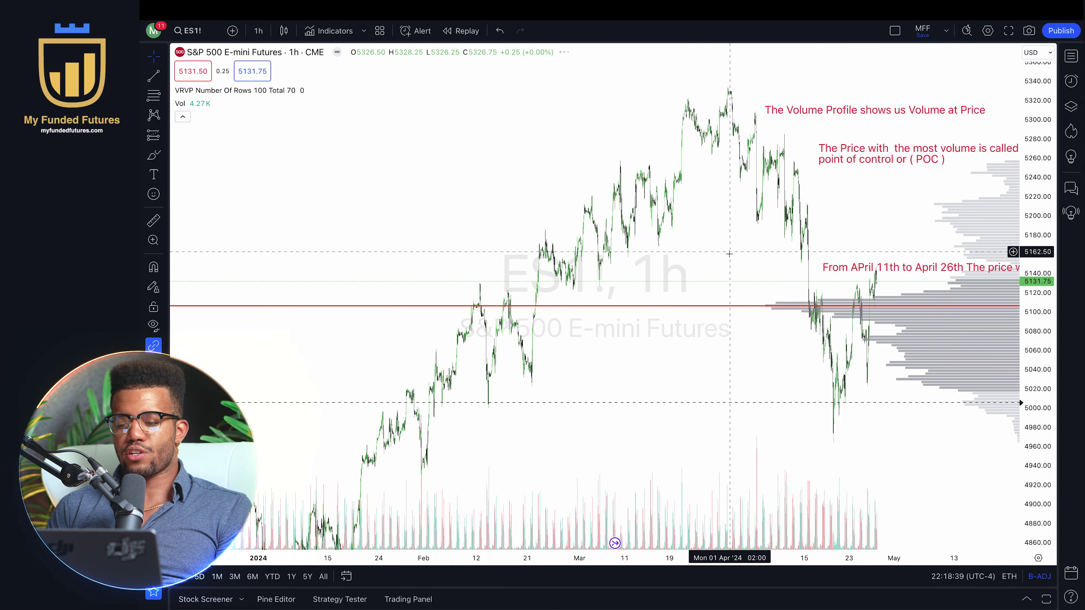
# Delete the note about April 11th to April 26th and the note explaining the point of control
pyautogui.moveTo(716, 248); pyautogui.dragTo(664, 259)
pyautogui.scroll(3, 615, 281)
pyautogui.moveTo(608, 282); pyautogui.dragTo(713, 284)
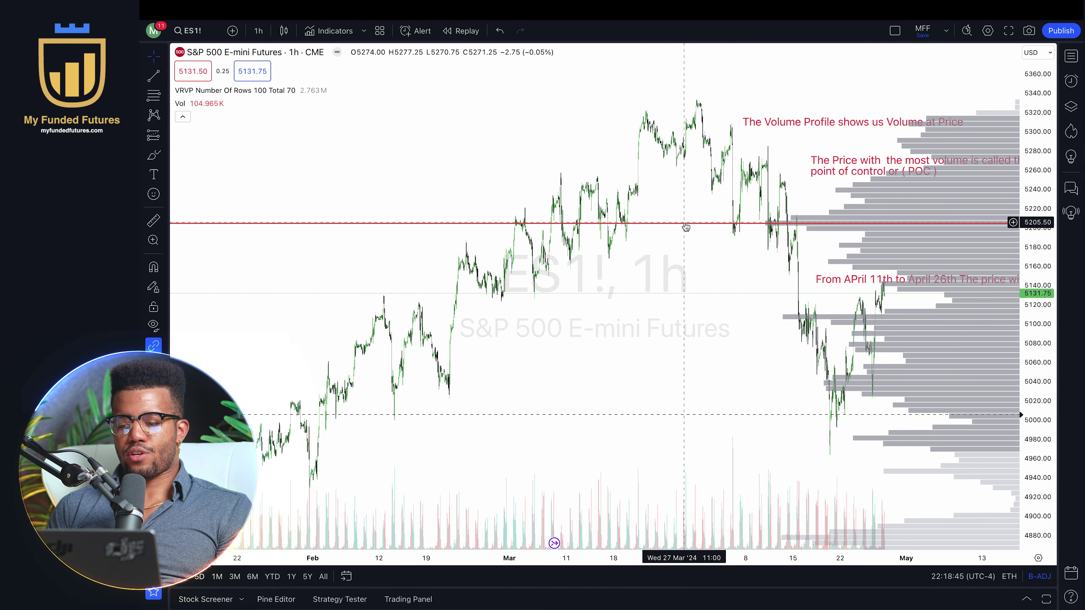
pyautogui.moveTo(671, 274); pyautogui.dragTo(712, 274)
pyautogui.scroll(5, 666, 265)
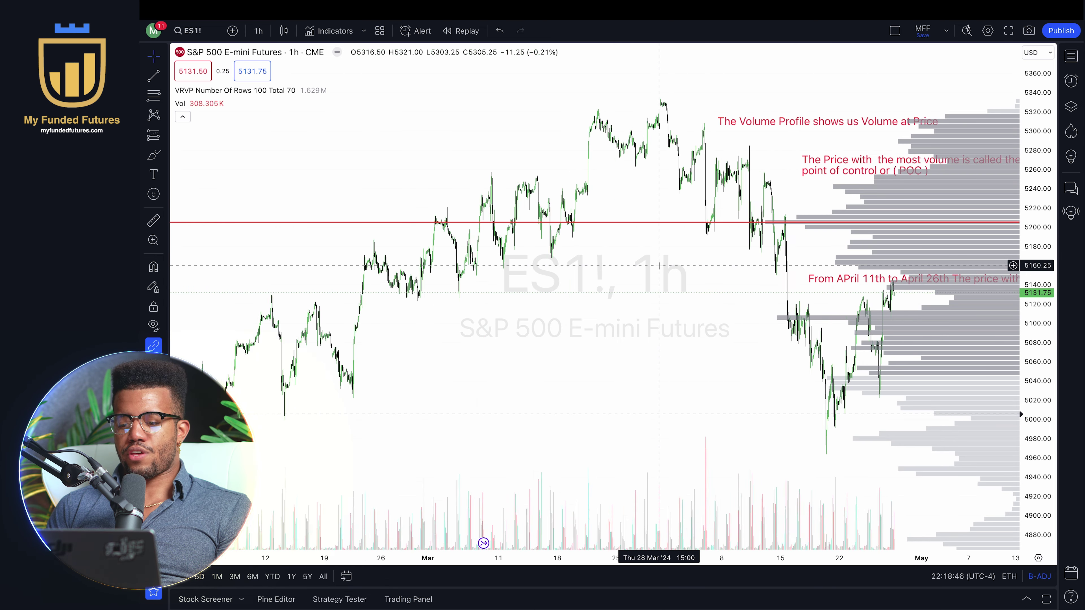
pyautogui.moveTo(613, 266); pyautogui.dragTo(494, 266)
pyautogui.click(620, 277)
pyautogui.press('Delete')
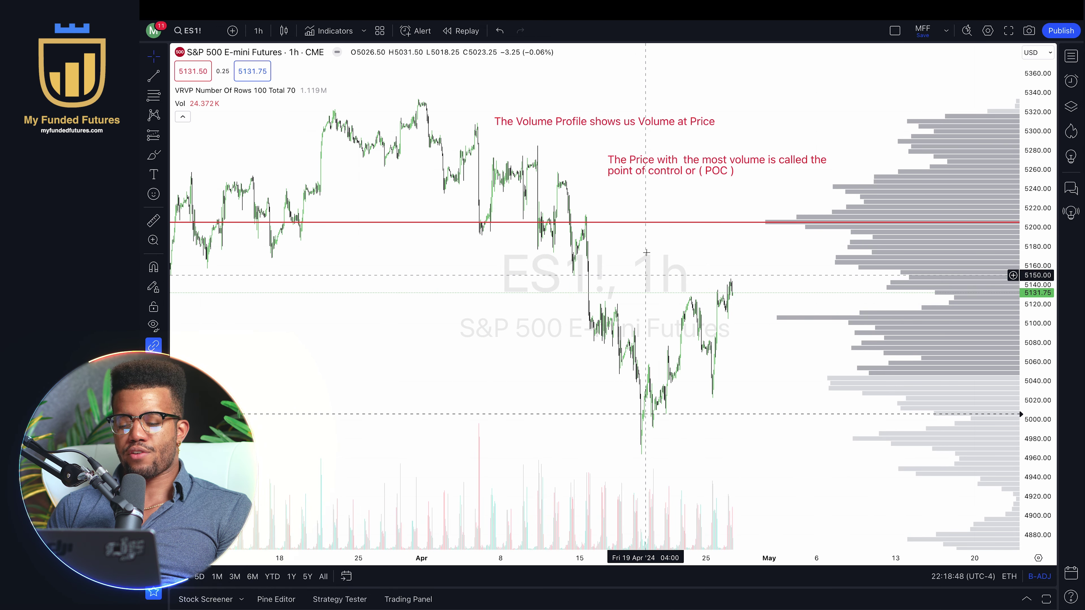
pyautogui.click(679, 164)
pyautogui.press('Delete')
# Delete the remaining note "The Volume Profile shows us Volume at Price"
pyautogui.moveTo(406, 293)
pyautogui.mouseDown()
pyautogui.moveTo(710, 294)
pyautogui.moveTo(559, 327)
pyautogui.moveTo(481, 324)
pyautogui.mouseUp()
pyautogui.scroll(3, 481, 323)
pyautogui.moveTo(601, 279); pyautogui.dragTo(782, 279)
pyautogui.click(704, 147)
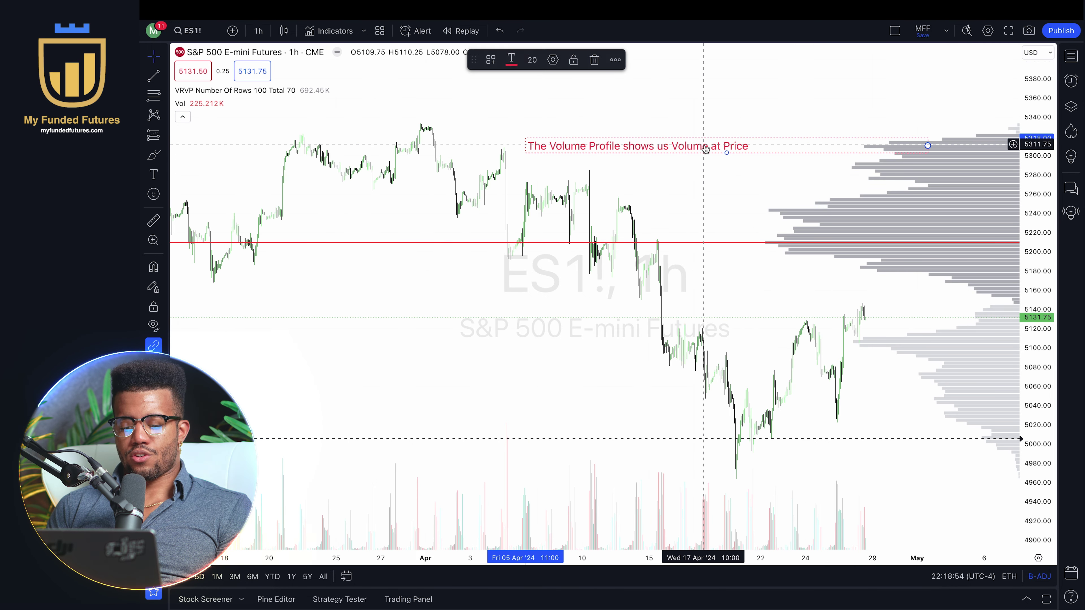
pyautogui.press('Delete')
# Switch the chart to the 4h timeframe and rescale it so the March and April price action fits beside the profile
pyautogui.write('4h')
pyautogui.press('Return')
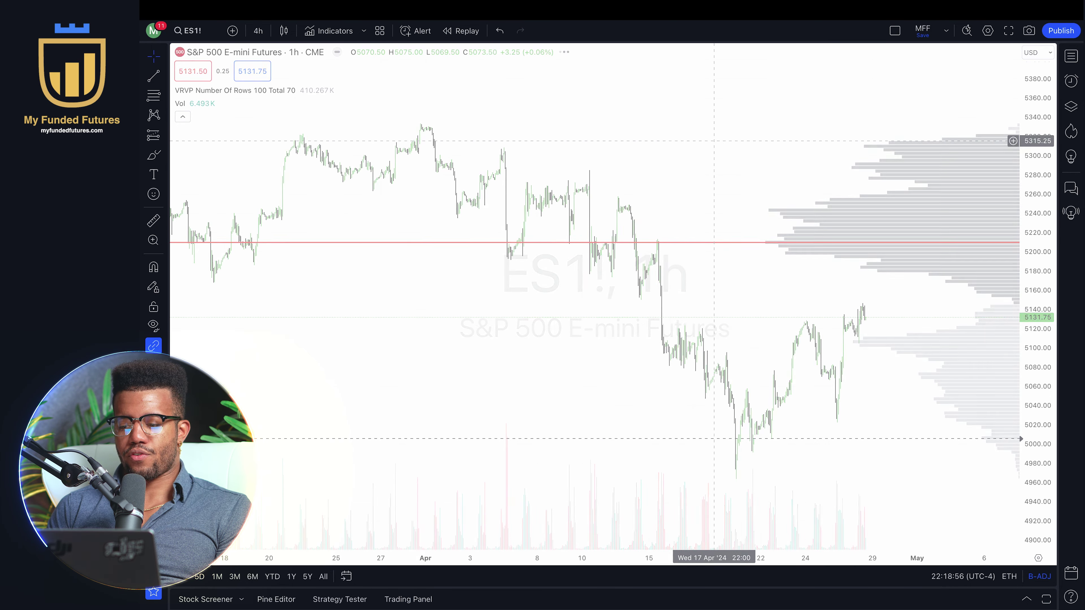
pyautogui.moveTo(595, 168); pyautogui.dragTo(733, 200)
pyautogui.moveTo(1036, 210); pyautogui.dragTo(1037, 297)
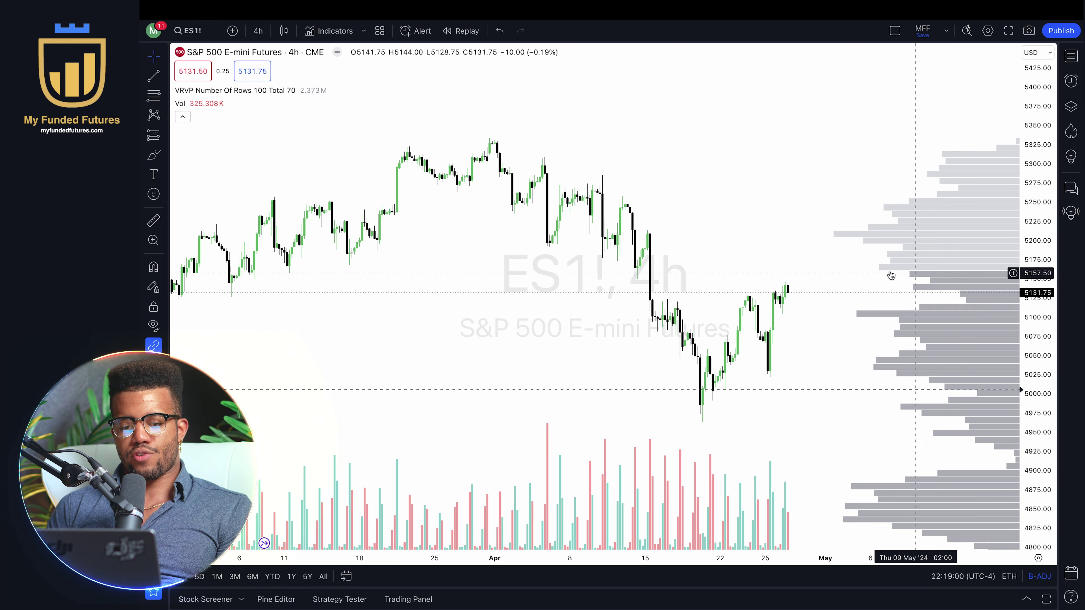
pyautogui.moveTo(785, 229); pyautogui.dragTo(788, 234)
# Add the text note "1) Start on At Least teh 4 HOUR TIMEFRAME" in the empty space above the mid-April candles, at about 5354
pyautogui.click(154, 174)
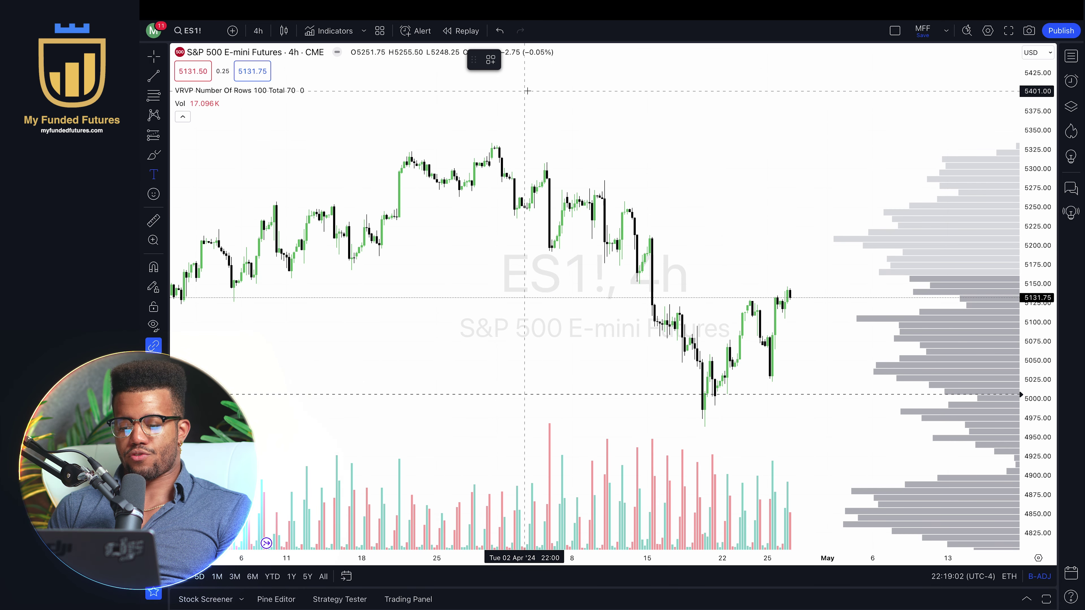
pyautogui.click(679, 127)
pyautogui.write('1) Start on At Lea')
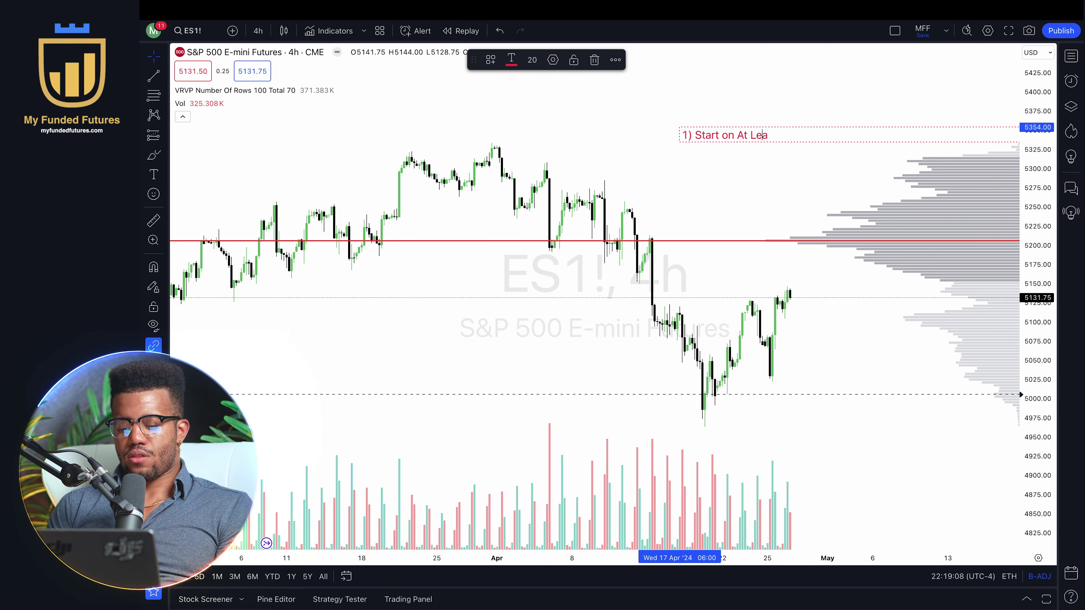
pyautogui.write('st teh 4 HOUR TIMEF')
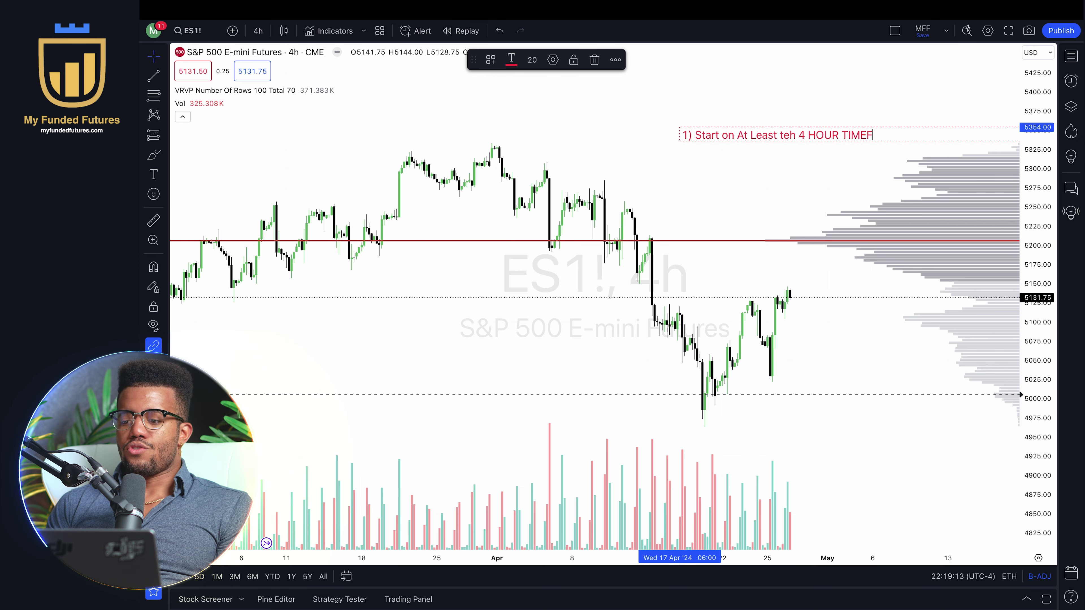
pyautogui.write('RAMER')
pyautogui.press('BackSpace')
pyautogui.click(688, 162)
# Examine the 4-hour price action from January to late April against the volume profile and its point of control line
pyautogui.moveTo(746, 139); pyautogui.dragTo(696, 138)
pyautogui.scroll(-2, 686, 187)
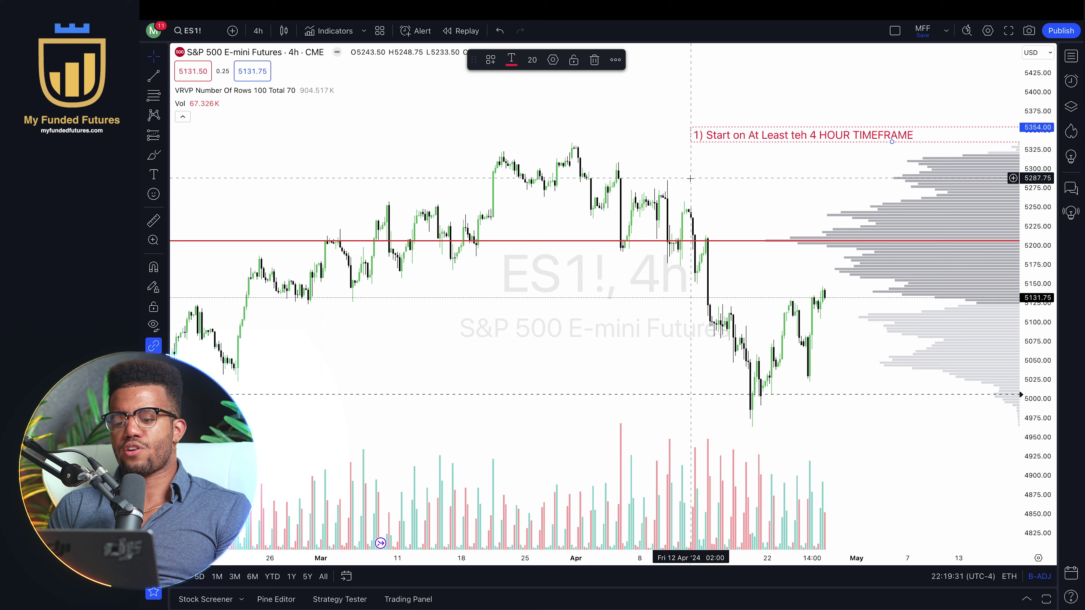
pyautogui.scroll(2, 690, 178)
pyautogui.moveTo(690, 178); pyautogui.dragTo(767, 201)
pyautogui.scroll(-1, 761, 184)
pyautogui.scroll(-1, 761, 184)
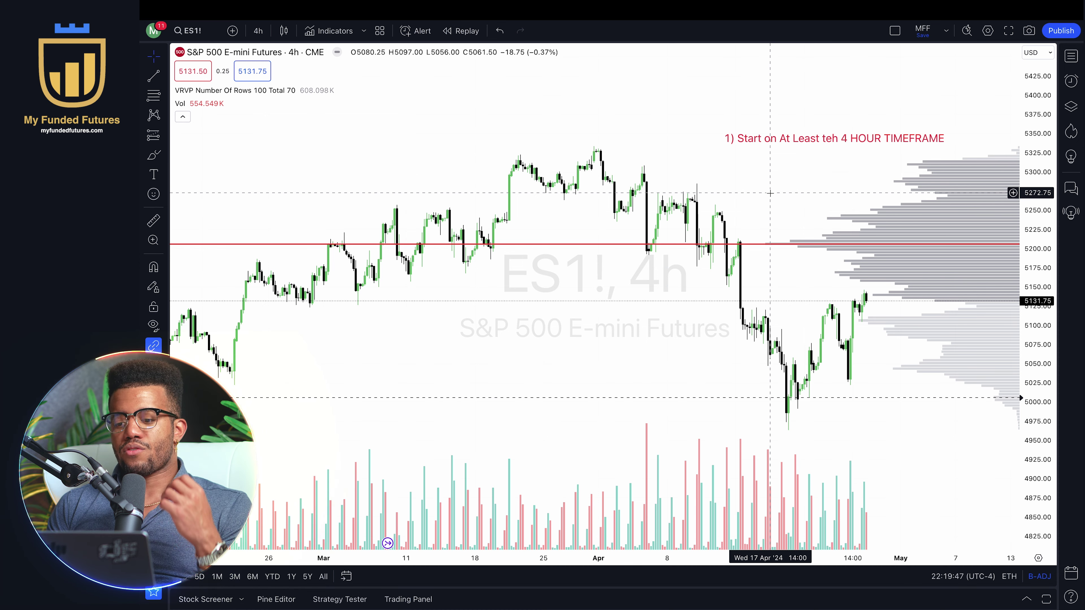
pyautogui.moveTo(770, 194); pyautogui.dragTo(735, 165)
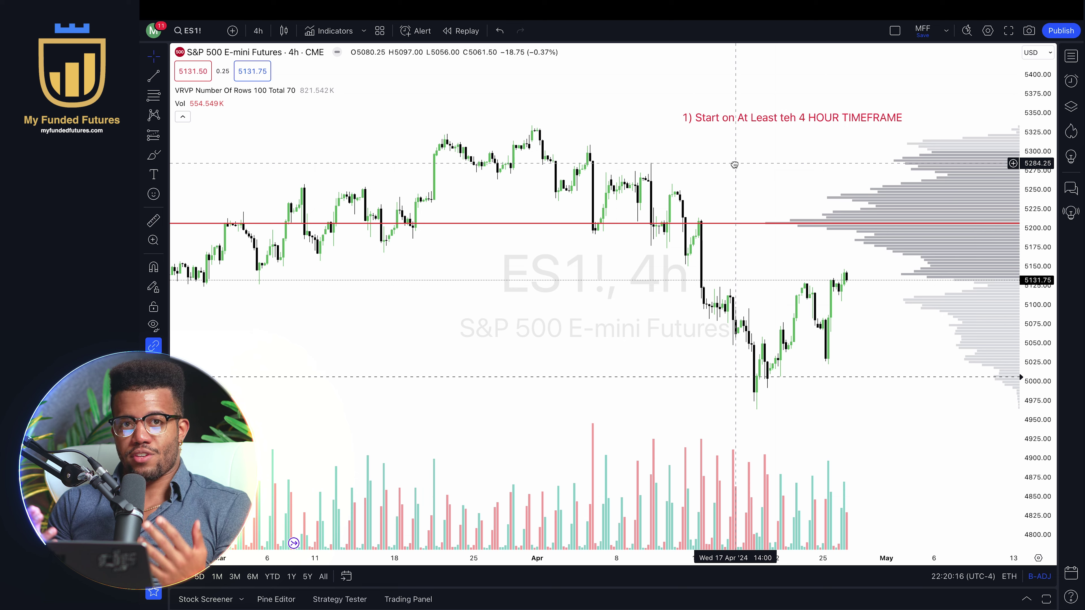
pyautogui.scroll(-2, 734, 164)
pyautogui.moveTo(770, 167); pyautogui.dragTo(750, 179)
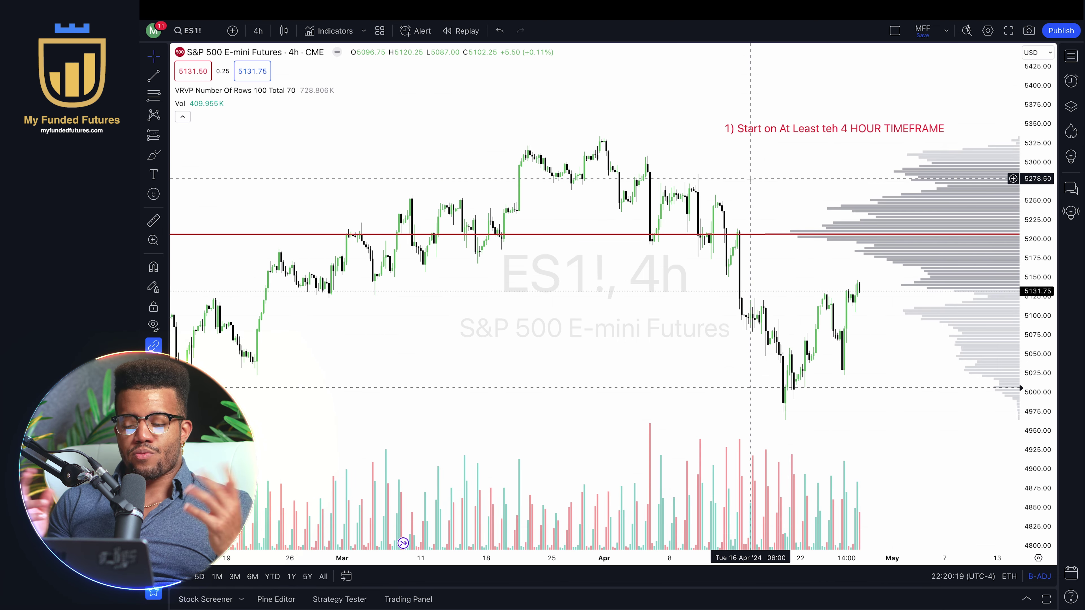
pyautogui.hscroll(-5, 750, 179)
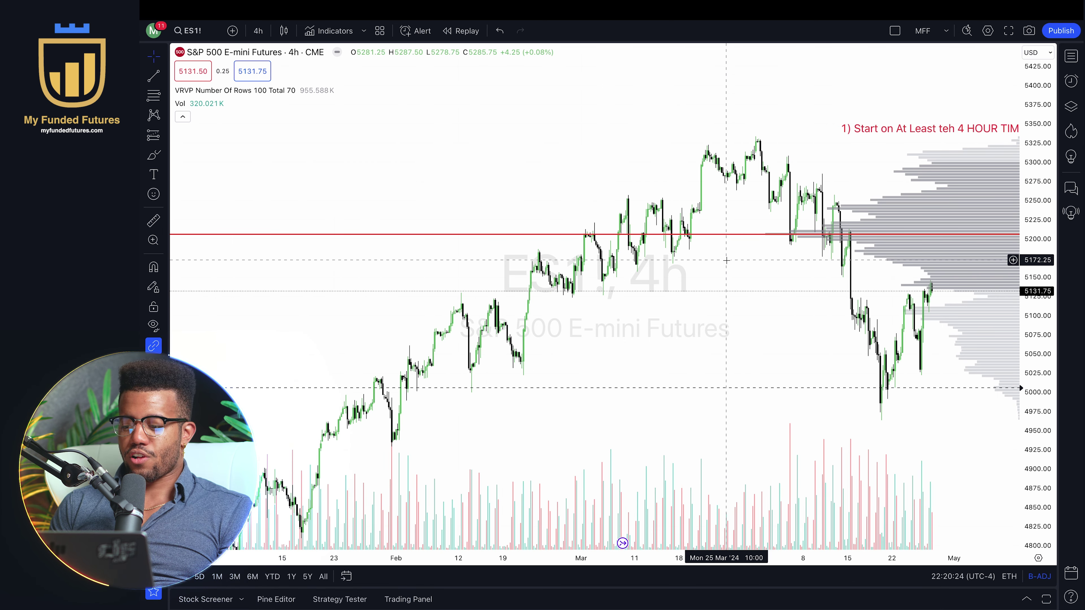
pyautogui.scroll(1, 727, 260)
pyautogui.moveTo(1039, 323); pyautogui.dragTo(1039, 239)
pyautogui.moveTo(781, 260); pyautogui.dragTo(695, 290)
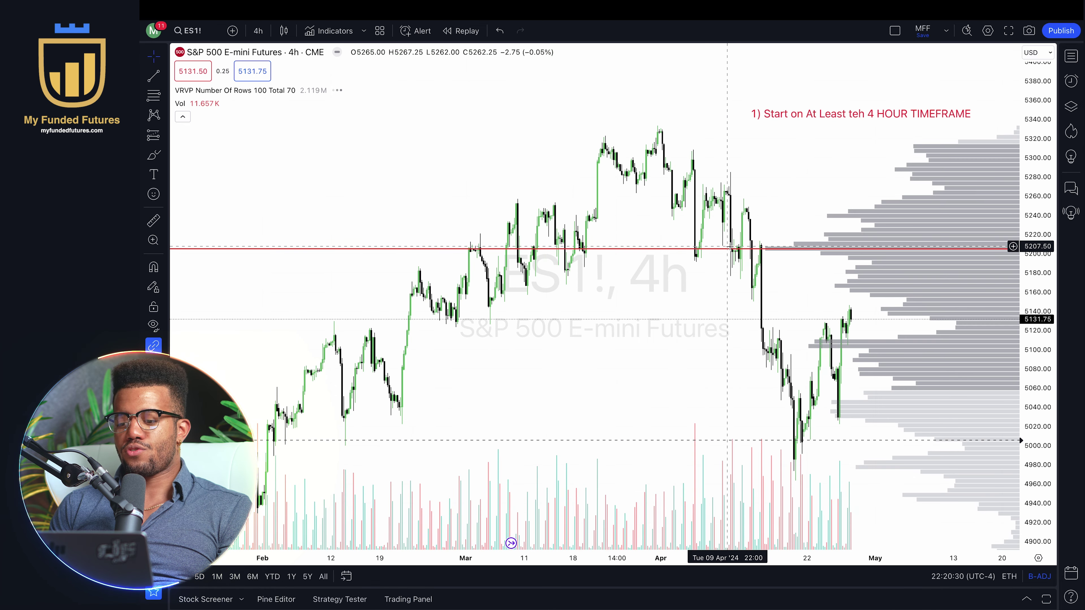
# Draw an Arrow Marker pointing at the short bars of the volume profile, with its tip at about 5126.75
pyautogui.moveTo(774, 205); pyautogui.dragTo(703, 172)
pyautogui.click(154, 156)
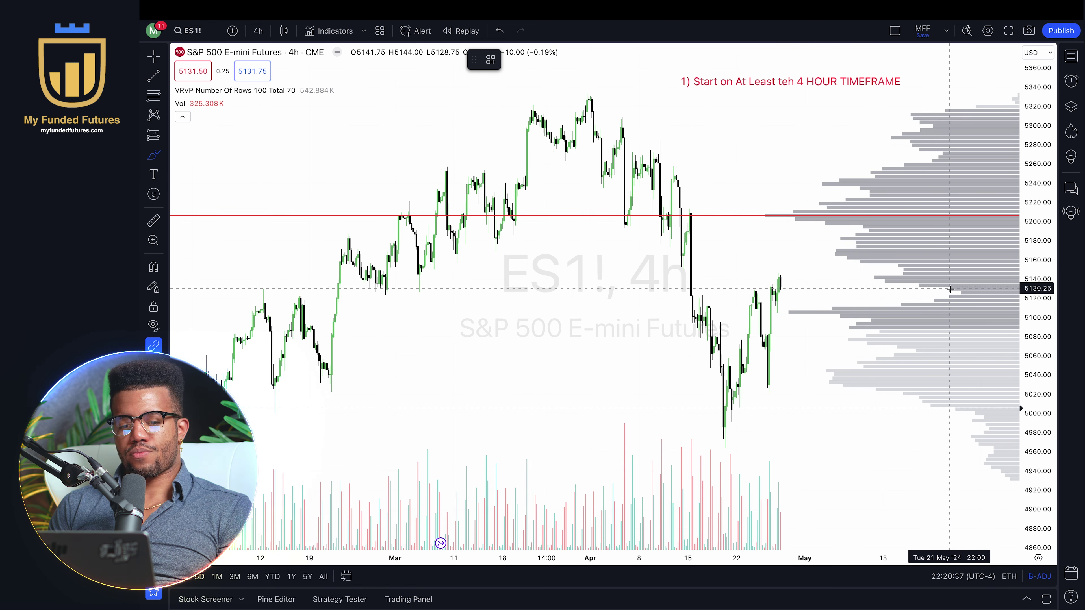
pyautogui.click(166, 159)
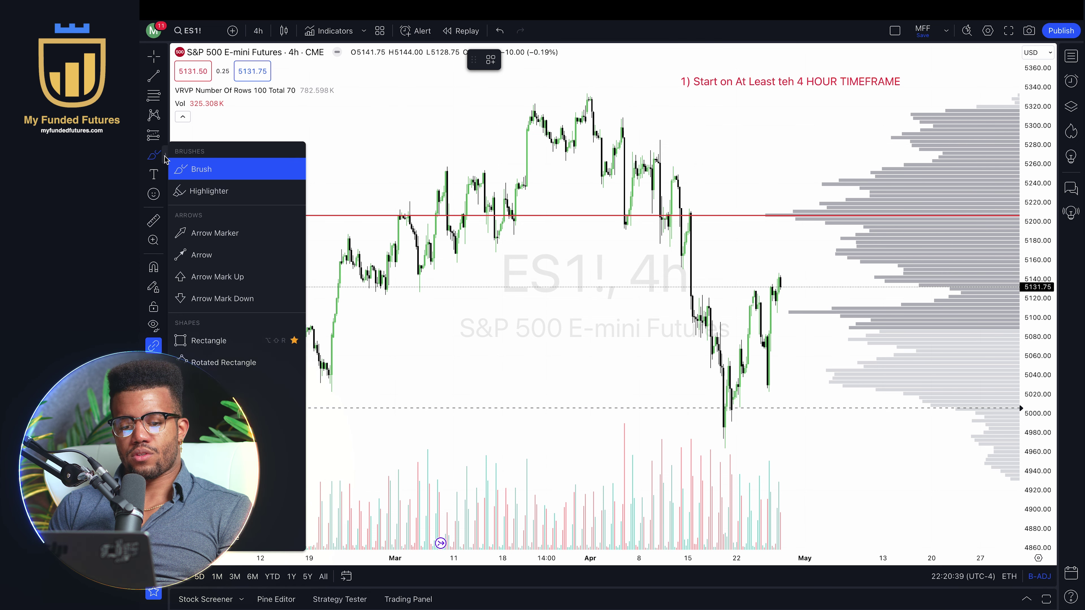
pyautogui.click(219, 235)
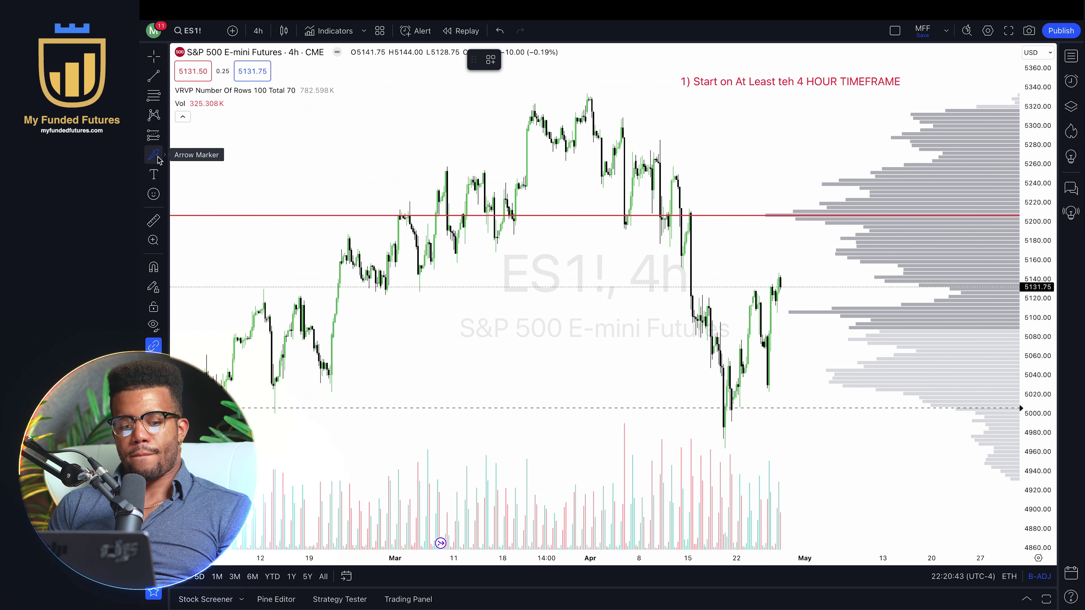
pyautogui.click(166, 159)
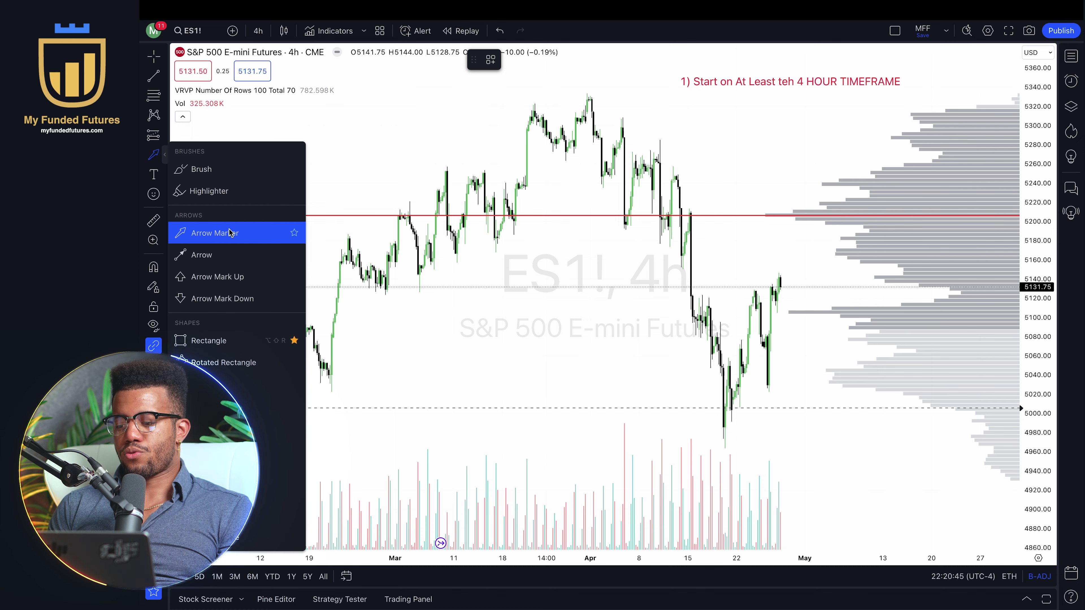
pyautogui.moveTo(824, 294); pyautogui.dragTo(928, 292)
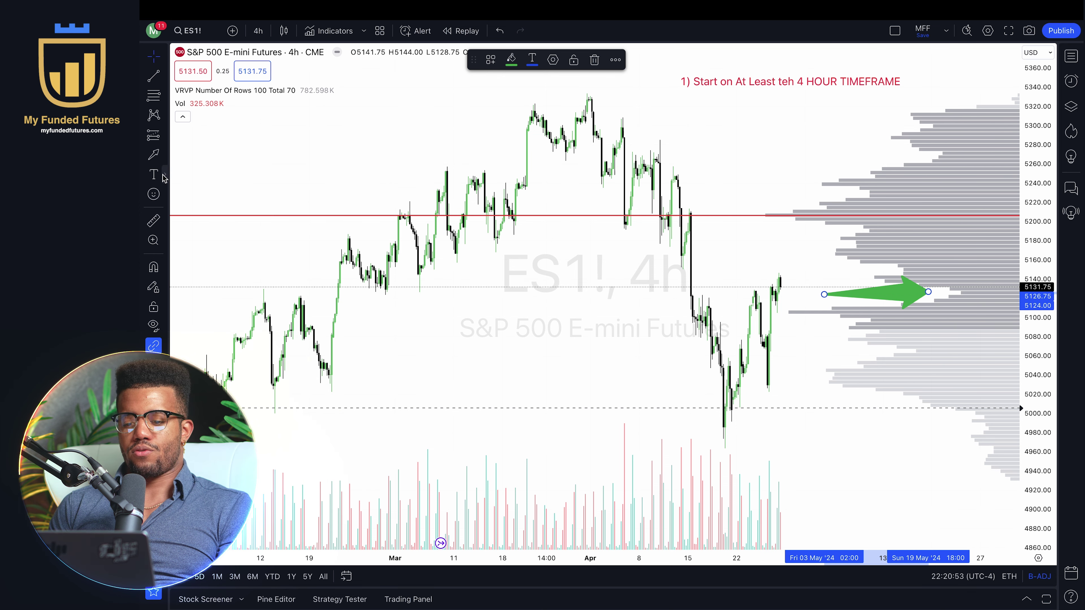
# Add the two-line text note "Low Volume Nodes or Low Value Areas" just below the red point of control line, at about 5176
pyautogui.click(154, 174)
pyautogui.click(529, 244)
pyautogui.write('Low Volume Nodes')
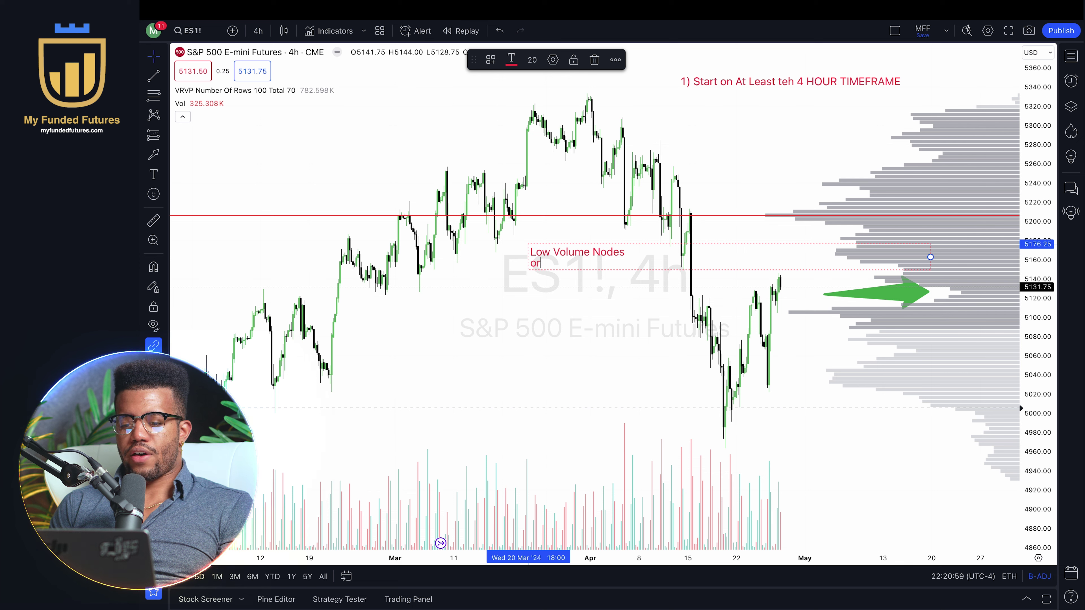
pyautogui.write(' Low Value Areas')
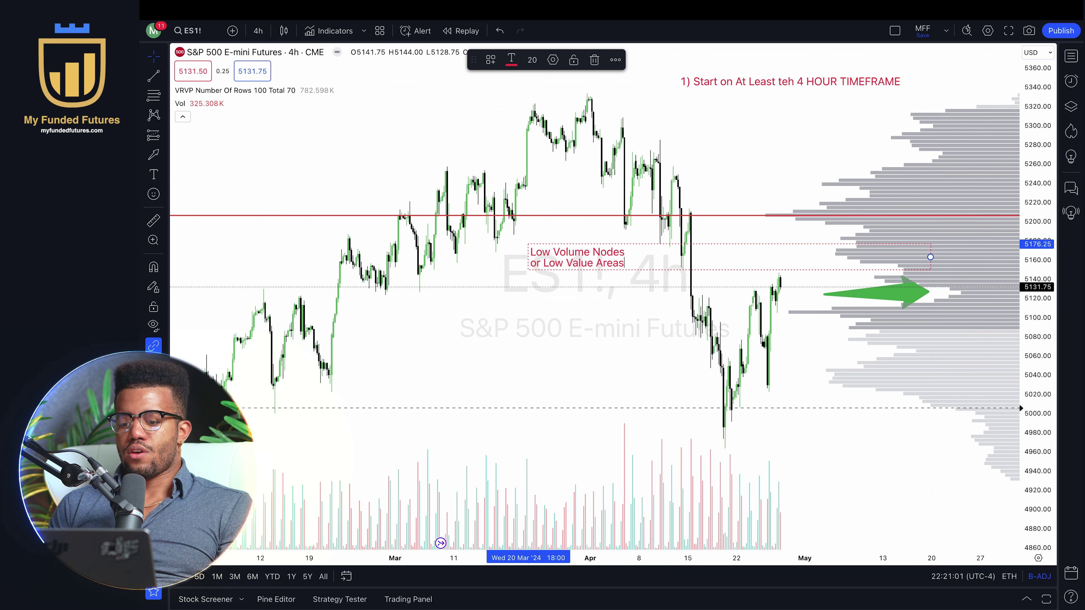
pyautogui.click(561, 310)
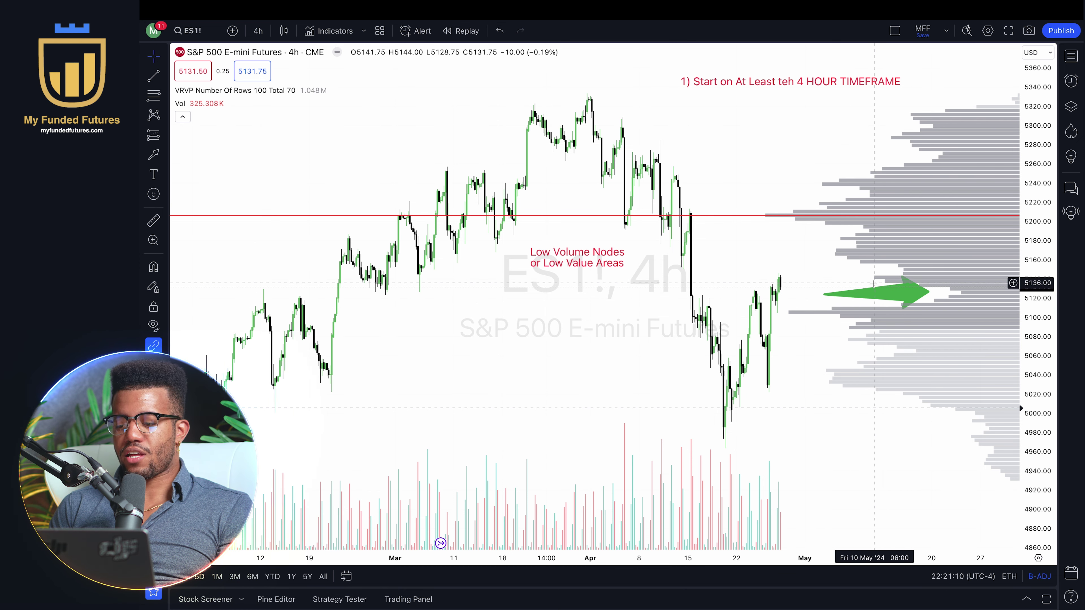
# Nudge the green arrow slightly, duplicate it, and place the copy pointing at the long profile bar at about 5106
pyautogui.click(923, 294)
pyautogui.moveTo(909, 292); pyautogui.dragTo(914, 294)
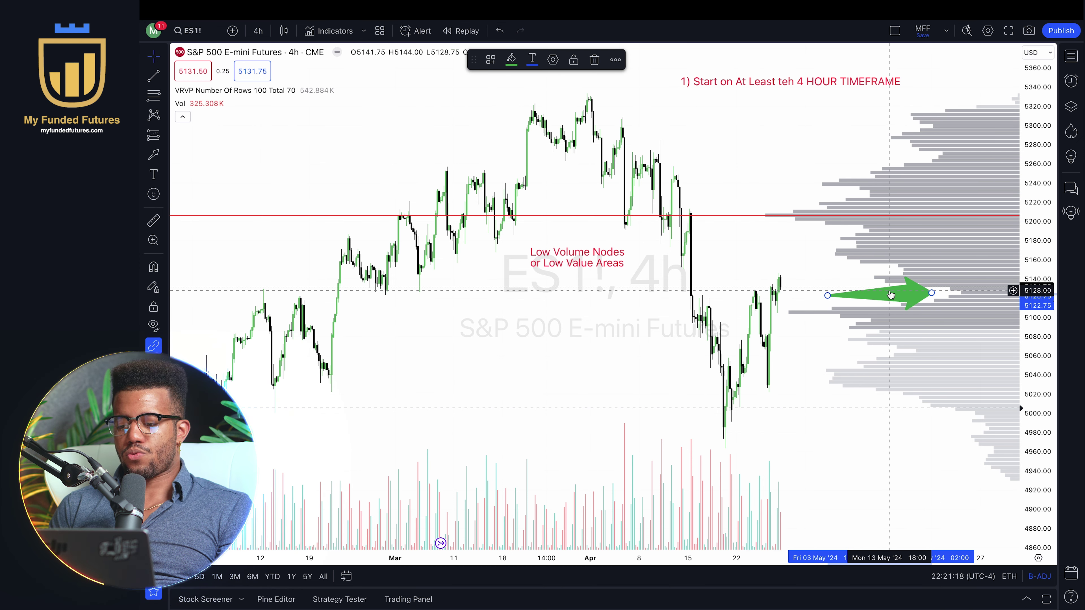
pyautogui.press('super+v')
pyautogui.moveTo(880, 274)
pyautogui.mouseDown()
pyautogui.moveTo(773, 276)
pyautogui.moveTo(730, 313)
pyautogui.mouseUp()
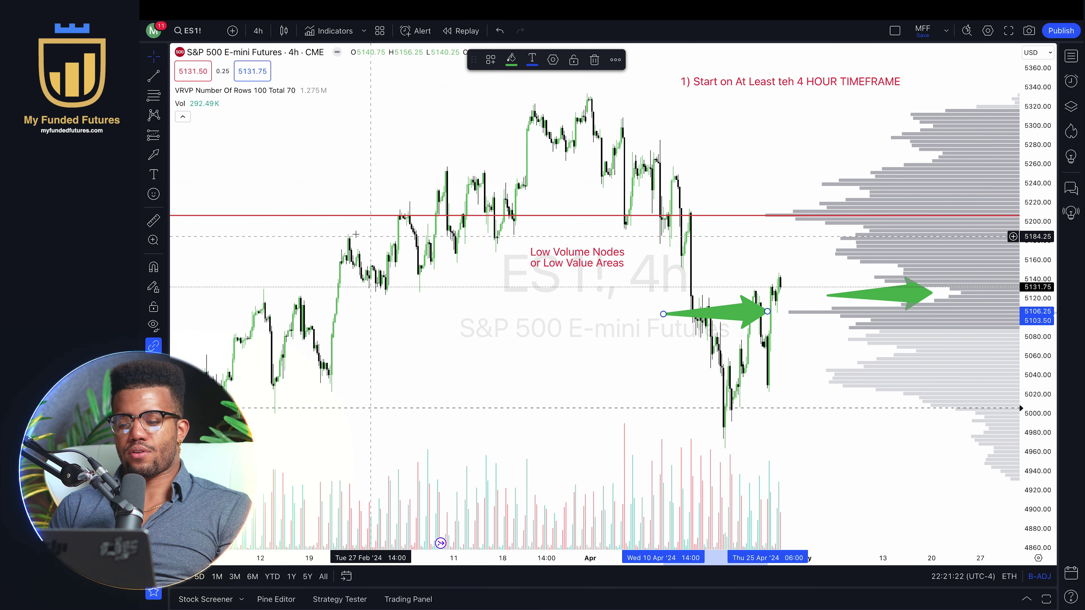
# Add the two-line text note "High Volume Node or High Value Area" and place it directly beneath the second arrow
pyautogui.click(776, 311)
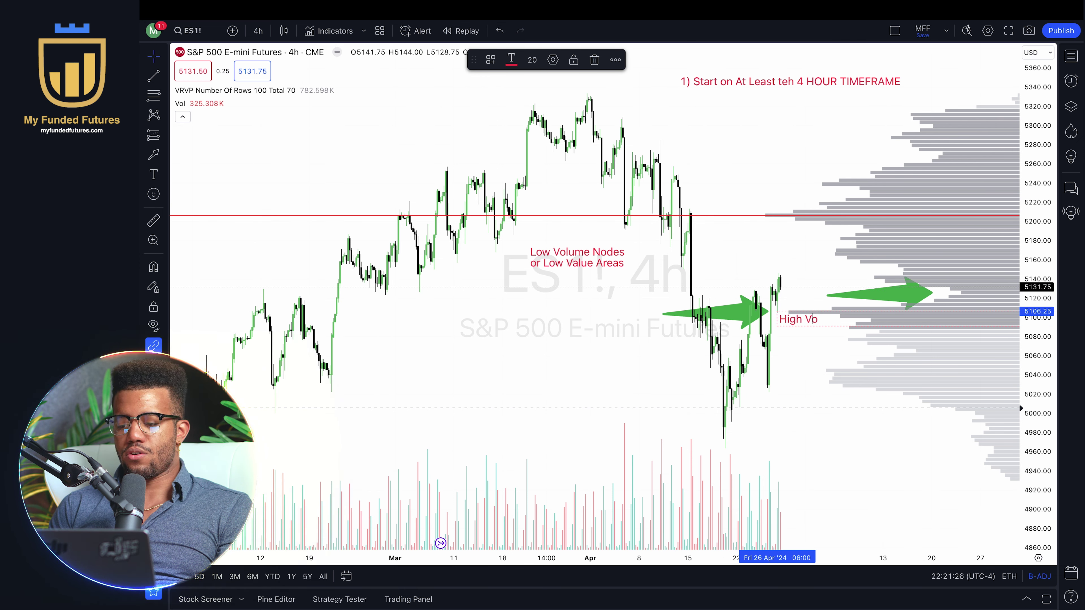
pyautogui.write('High Volume Node')
pyautogui.press('Return')
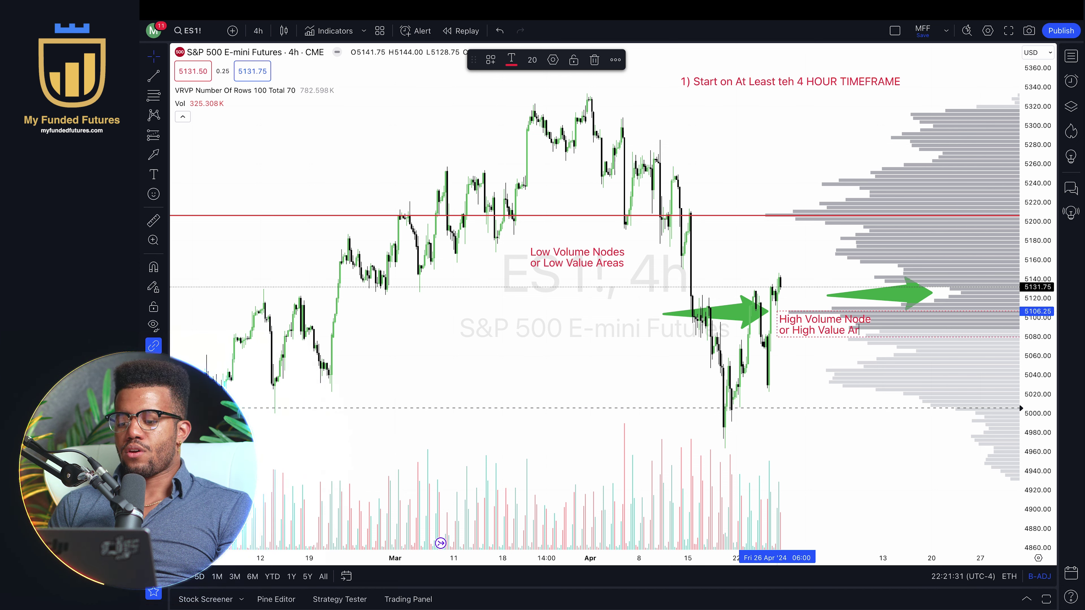
pyautogui.write('ea')
pyautogui.moveTo(807, 329); pyautogui.dragTo(695, 347)
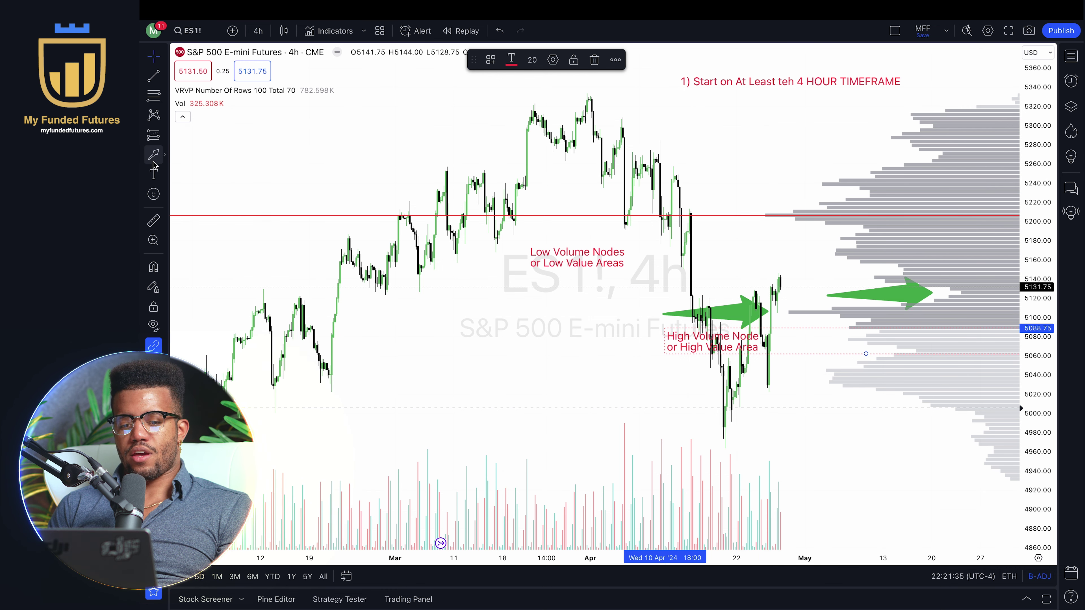
# Try freehand Brush strokes around the point of control and along the upper volume profile, and undo them
pyautogui.click(165, 155)
pyautogui.click(196, 170)
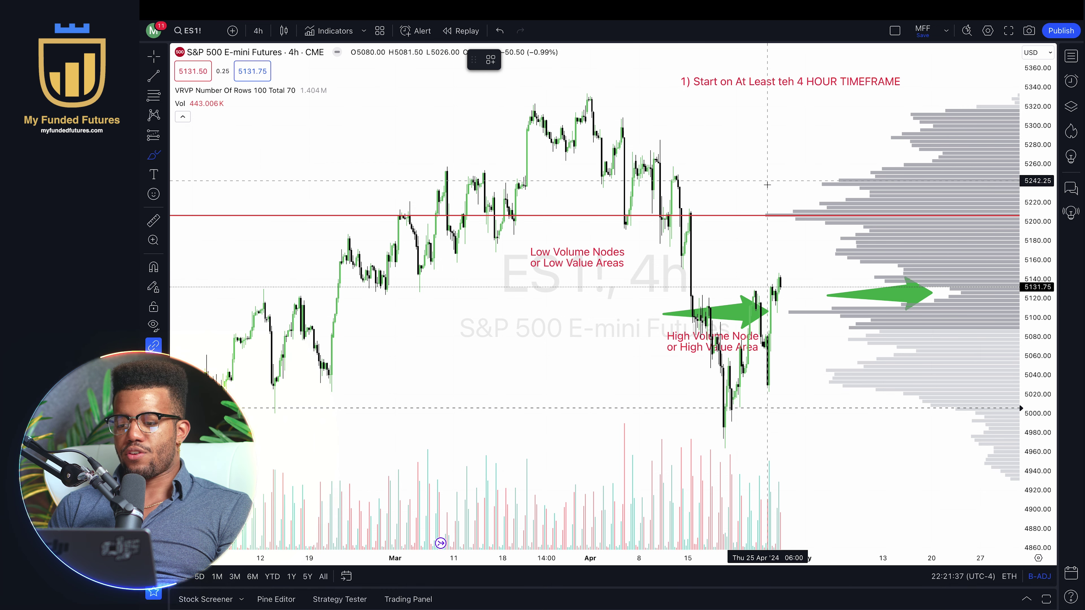
pyautogui.moveTo(830, 195)
pyautogui.mouseDown()
pyautogui.moveTo(791, 223)
pyautogui.moveTo(823, 230)
pyautogui.mouseUp()
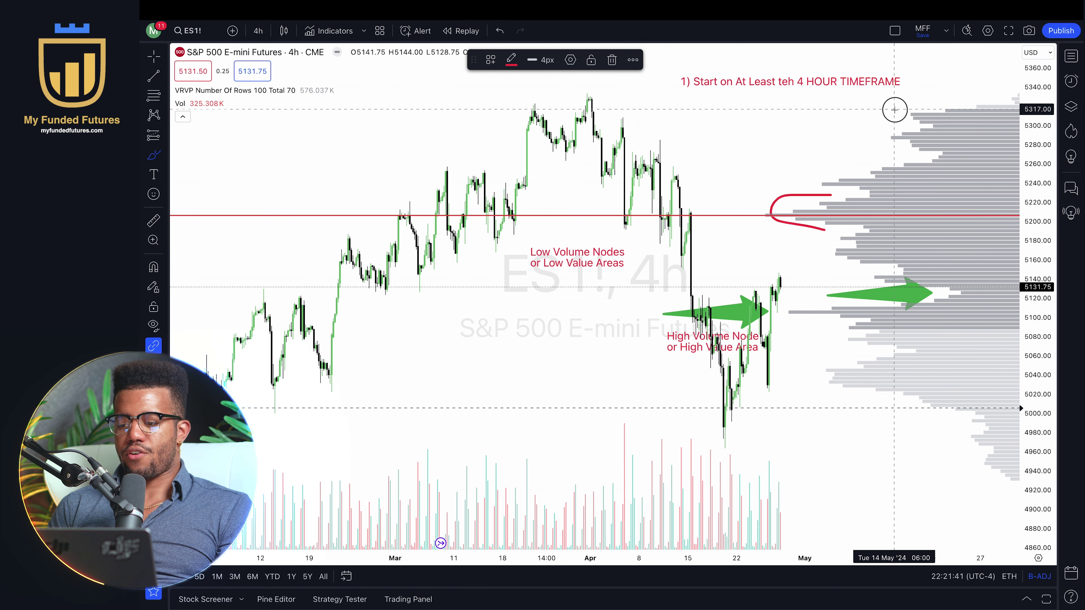
pyautogui.press('super+z')
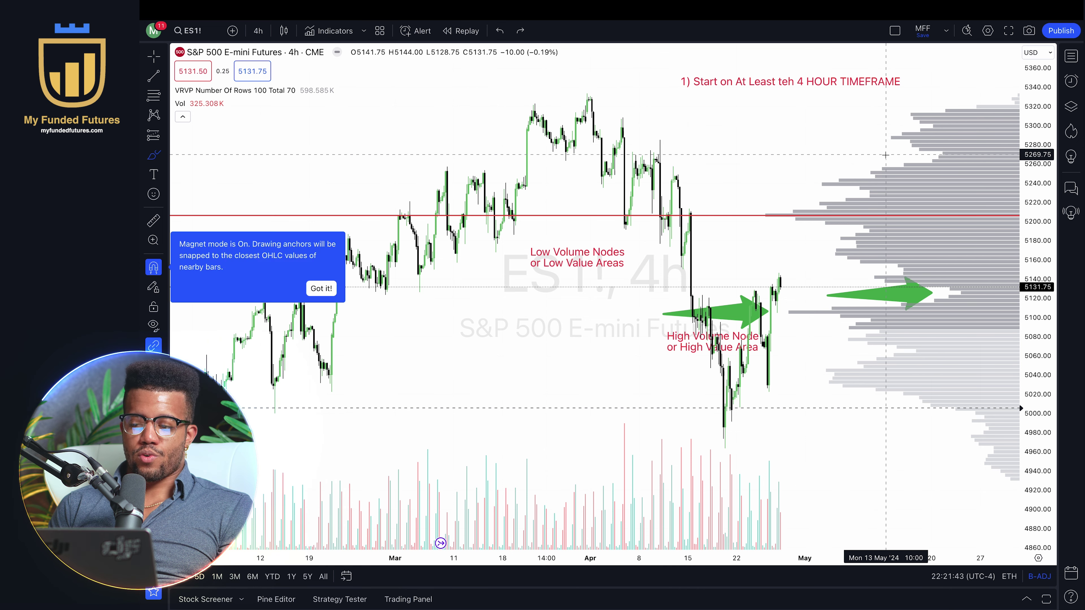
pyautogui.moveTo(902, 160); pyautogui.dragTo(749, 171)
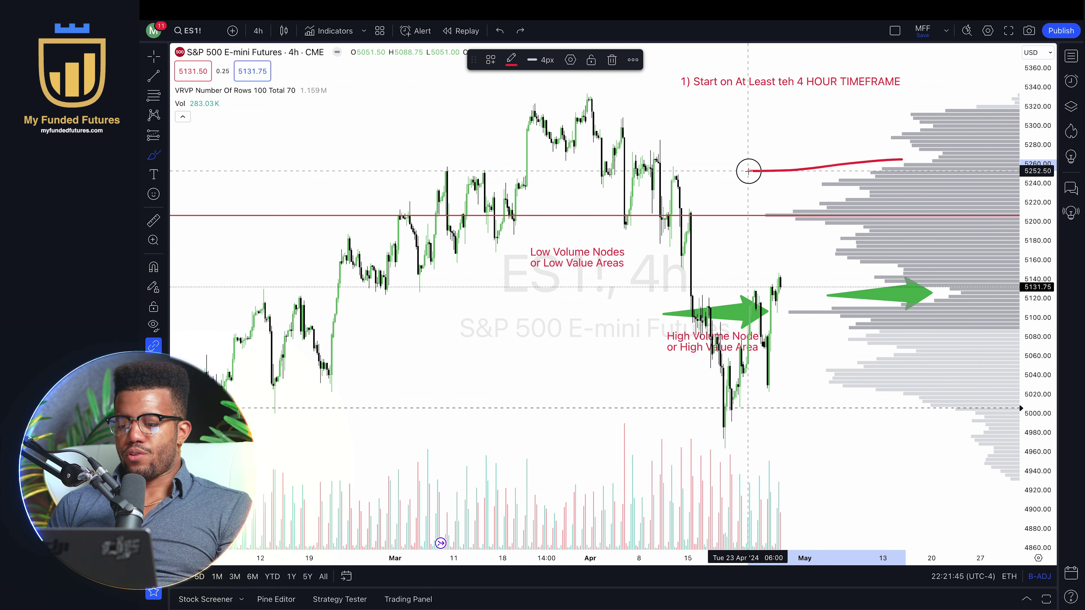
pyautogui.press('super+z')
pyautogui.moveTo(885, 163)
pyautogui.mouseDown()
pyautogui.moveTo(823, 164)
pyautogui.moveTo(852, 268)
pyautogui.moveTo(875, 260)
pyautogui.mouseUp()
pyautogui.moveTo(916, 154)
pyautogui.mouseDown()
pyautogui.moveTo(913, 112)
pyautogui.moveTo(1025, 109)
pyautogui.mouseUp()
pyautogui.press('super+z')
pyautogui.press('super+z')
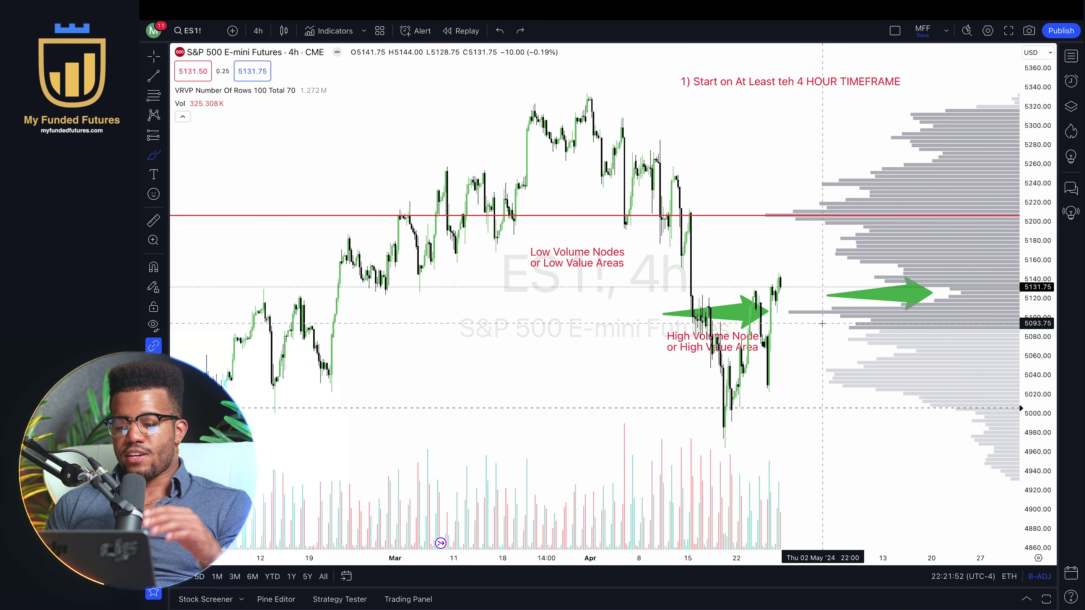
pyautogui.click(154, 56)
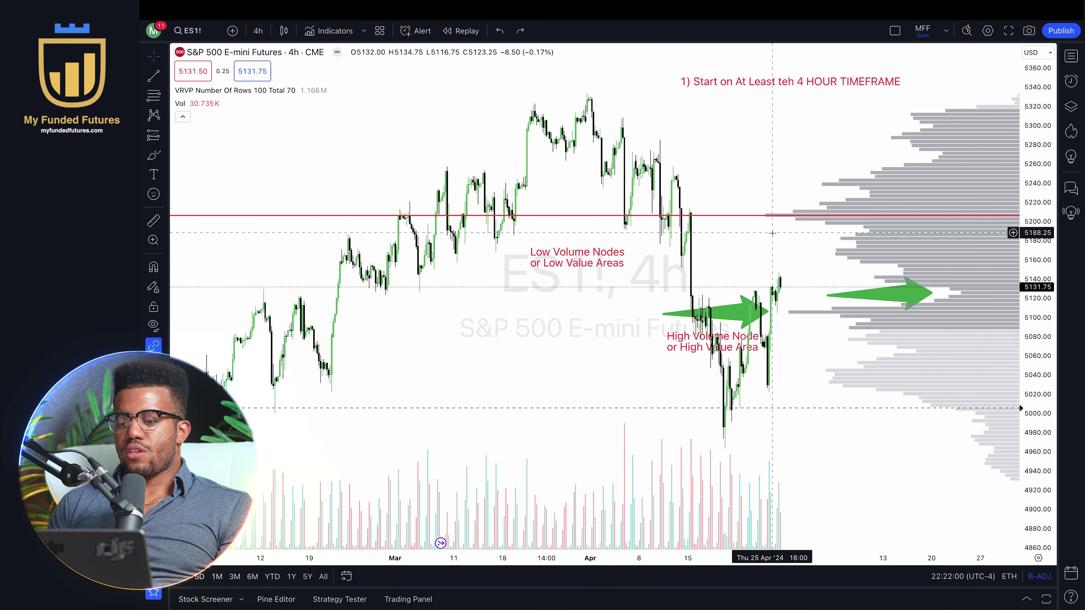
pyautogui.moveTo(766, 1)
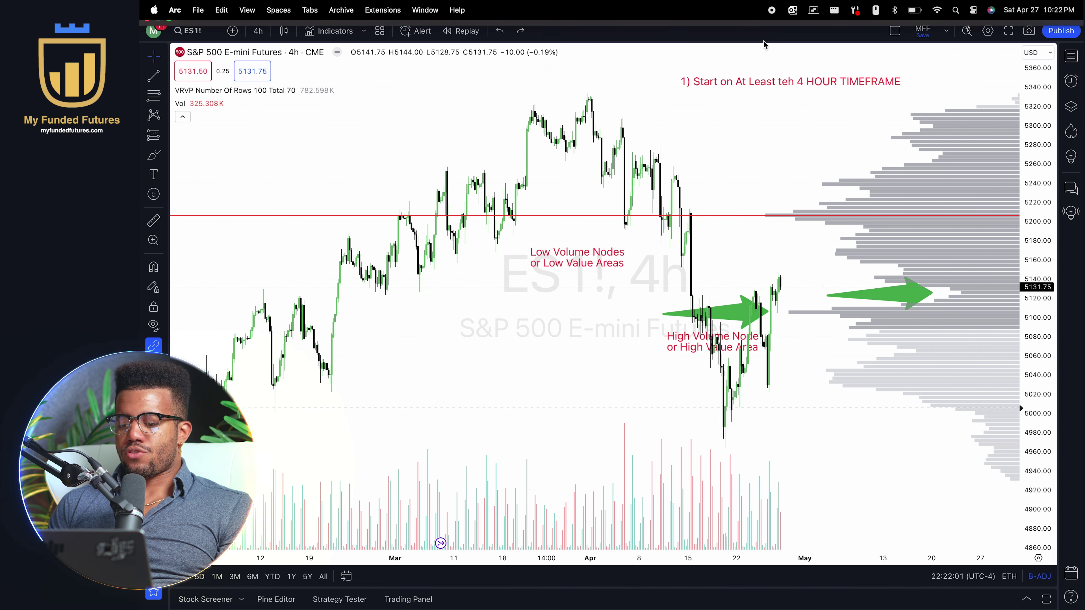
# Delete the green arrow at about 5106 and both red notes about low and high volume nodes
pyautogui.scroll(-2, 720, 194)
pyautogui.scroll(3, 720, 194)
pyautogui.moveTo(662, 165); pyautogui.dragTo(827, 137)
pyautogui.scroll(2, 828, 201)
pyautogui.moveTo(755, 164); pyautogui.dragTo(755, 198)
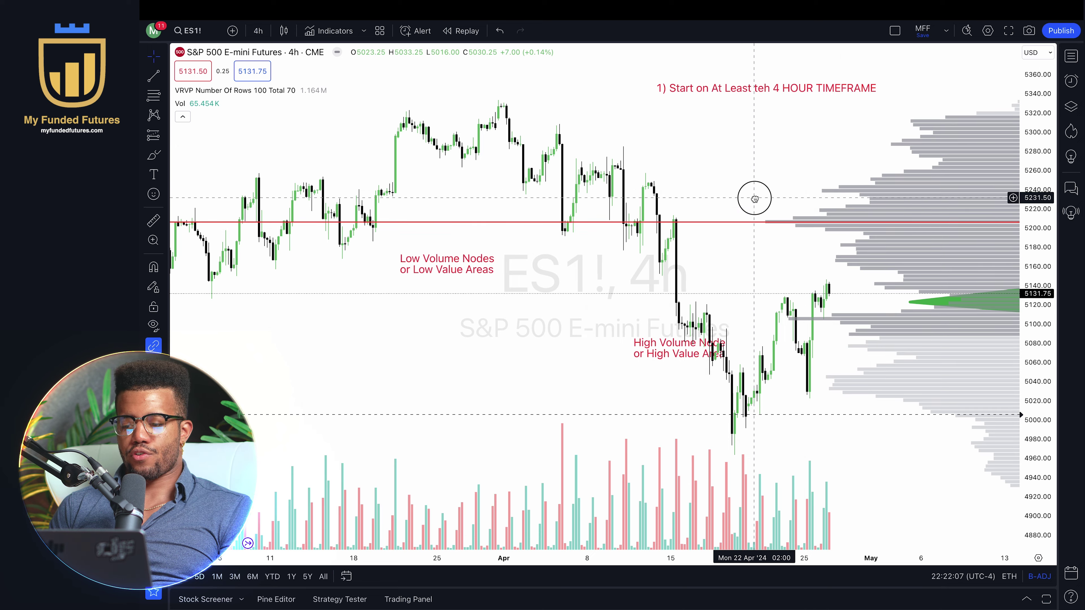
pyautogui.scroll(-2, 754, 198)
pyautogui.click(553, 267)
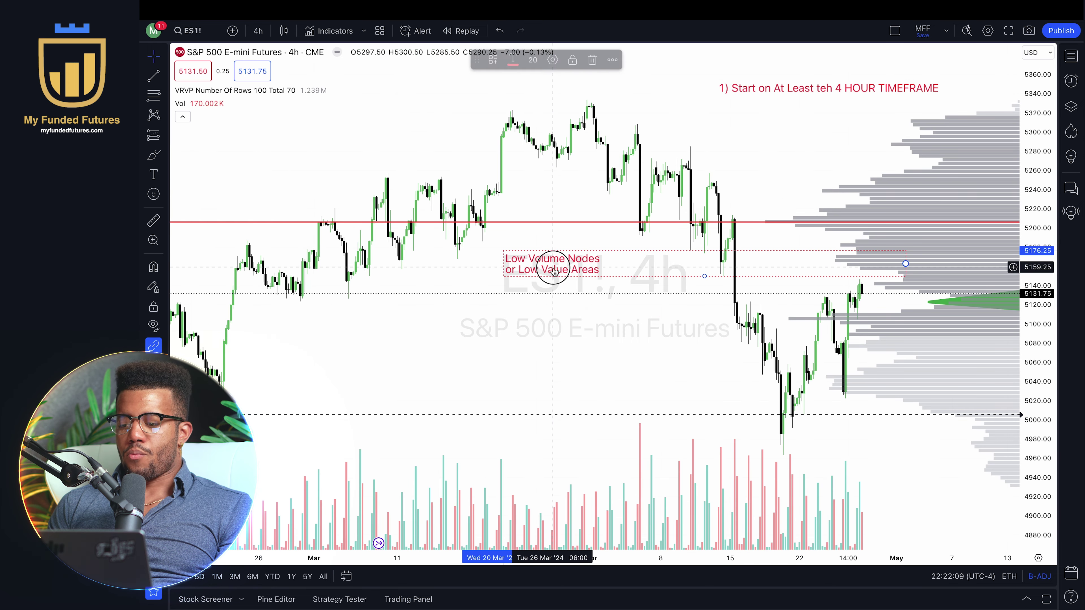
pyautogui.press('BackSpace')
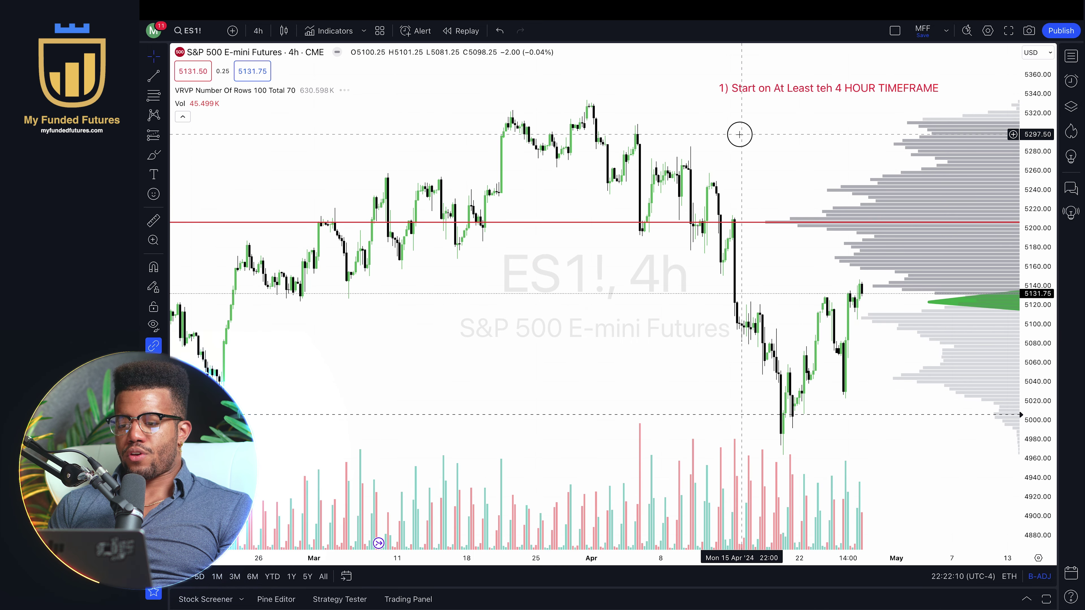
pyautogui.moveTo(739, 134); pyautogui.dragTo(739, 138)
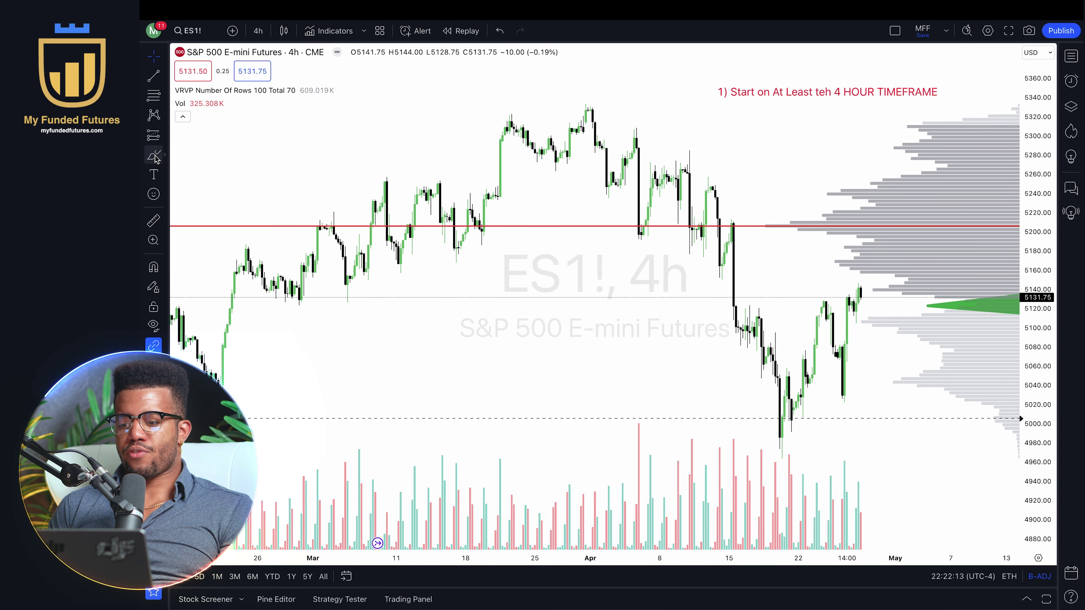
# Extend the red 4-hour timeframe note with the lines "2) Look at HVNs and LVN's" and "3) Trust your gut"
pyautogui.click(155, 174)
pyautogui.doubleClick(827, 92)
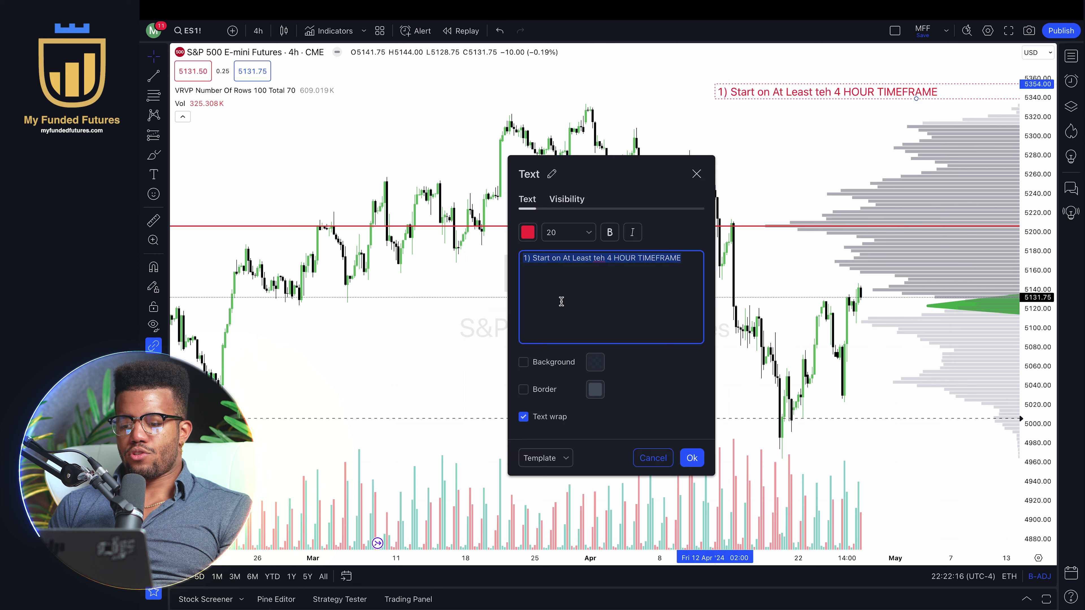
pyautogui.click(697, 263)
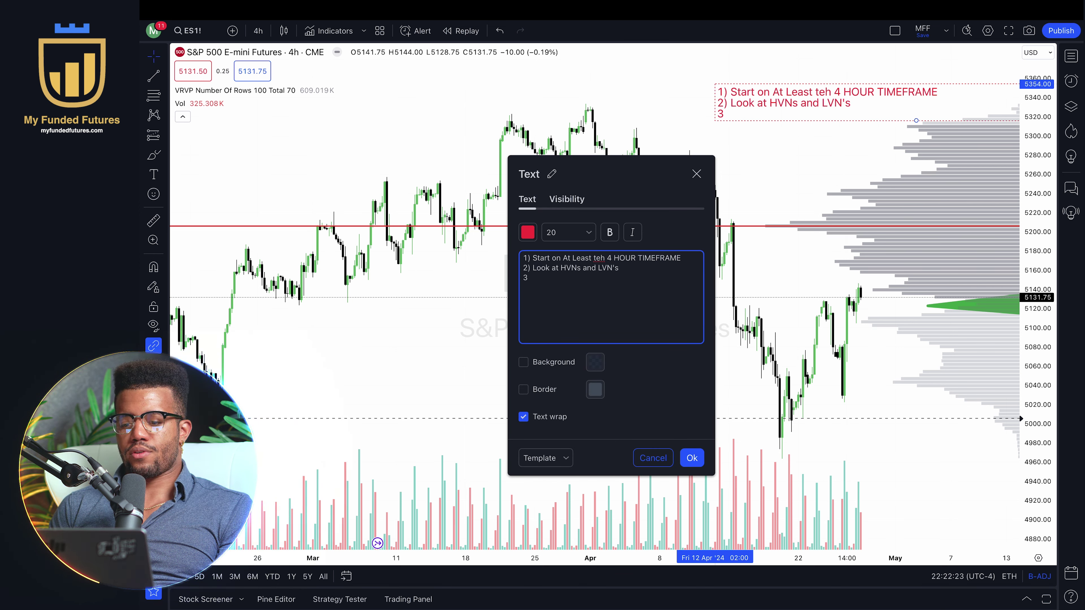
pyautogui.write('Trust your')
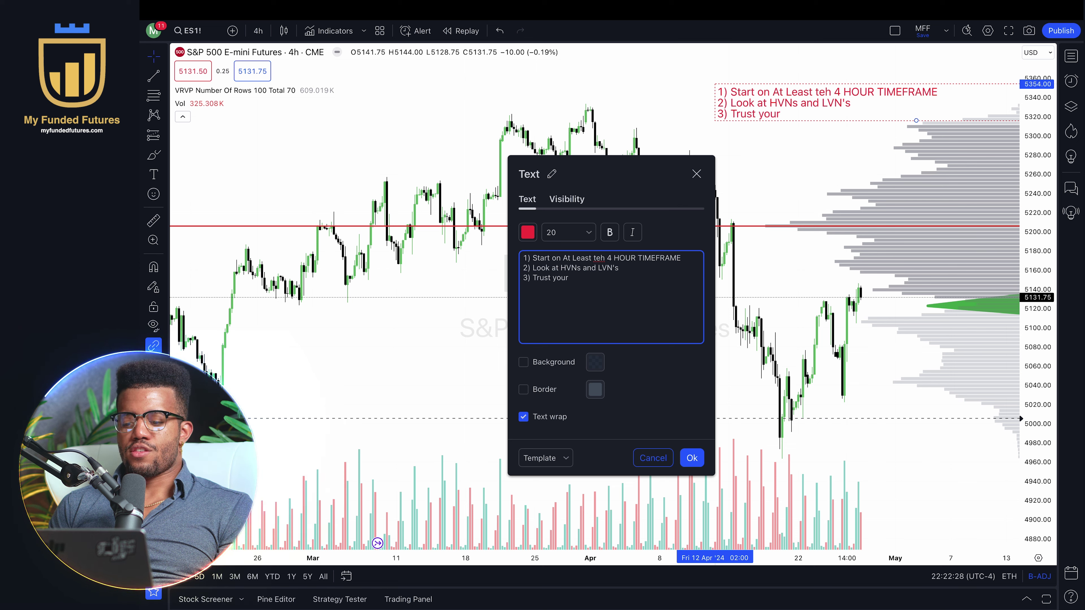
pyautogui.click(692, 457)
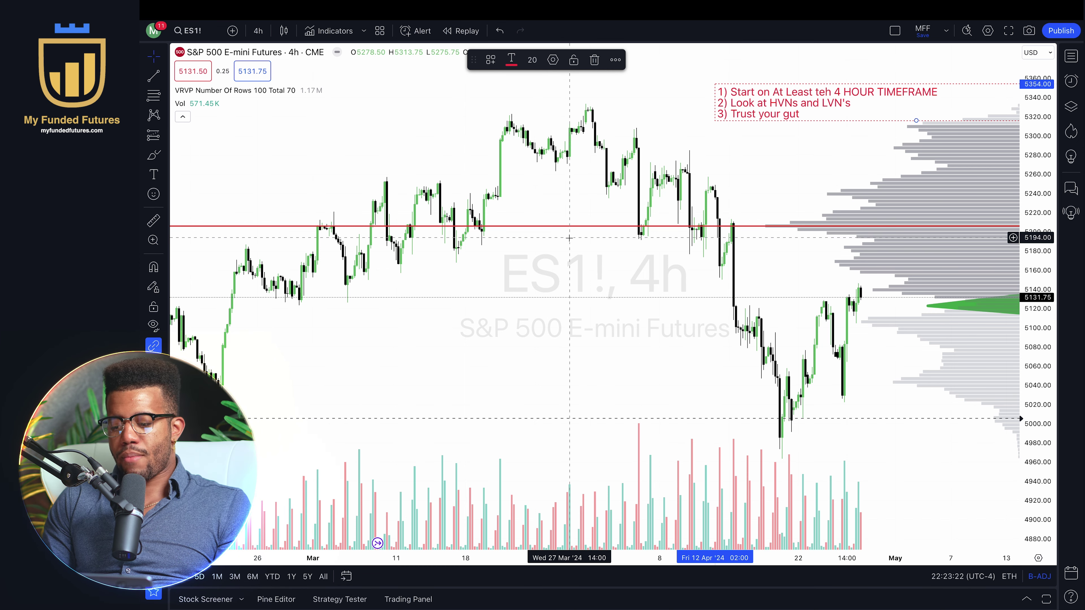
# Delete the remaining green arrow over the volume profile at about 5125
pyautogui.click(993, 304)
pyautogui.moveTo(807, 178); pyautogui.dragTo(717, 178)
pyautogui.scroll(-3, 717, 178)
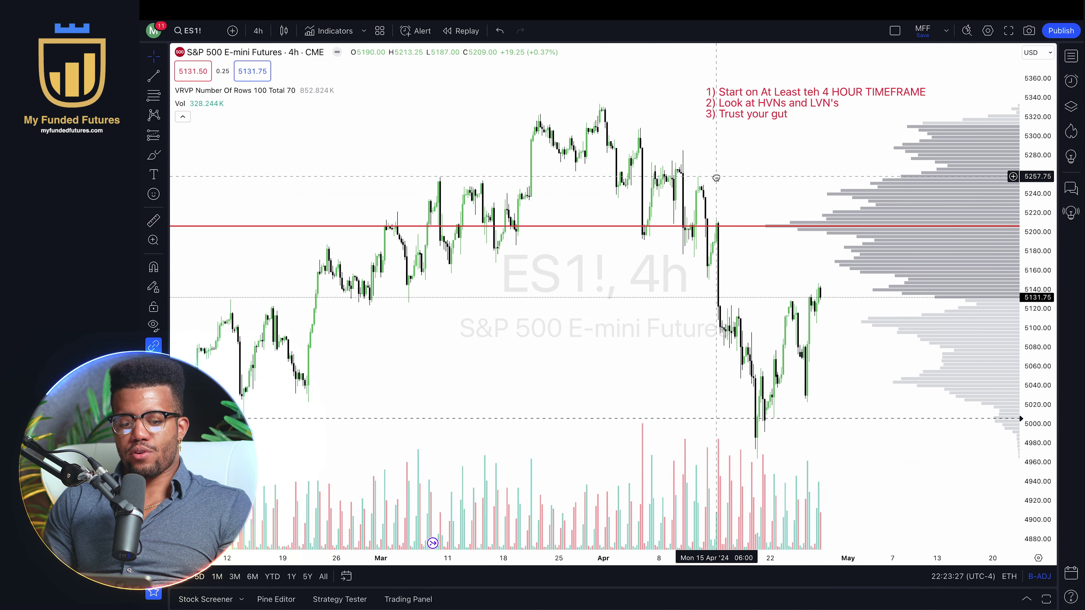
# Draw a rising trend line from the April swing low at 4963.50 up to about 5190 over the volume profile
pyautogui.scroll(2, 717, 178)
pyautogui.hotkey('alt', 't')
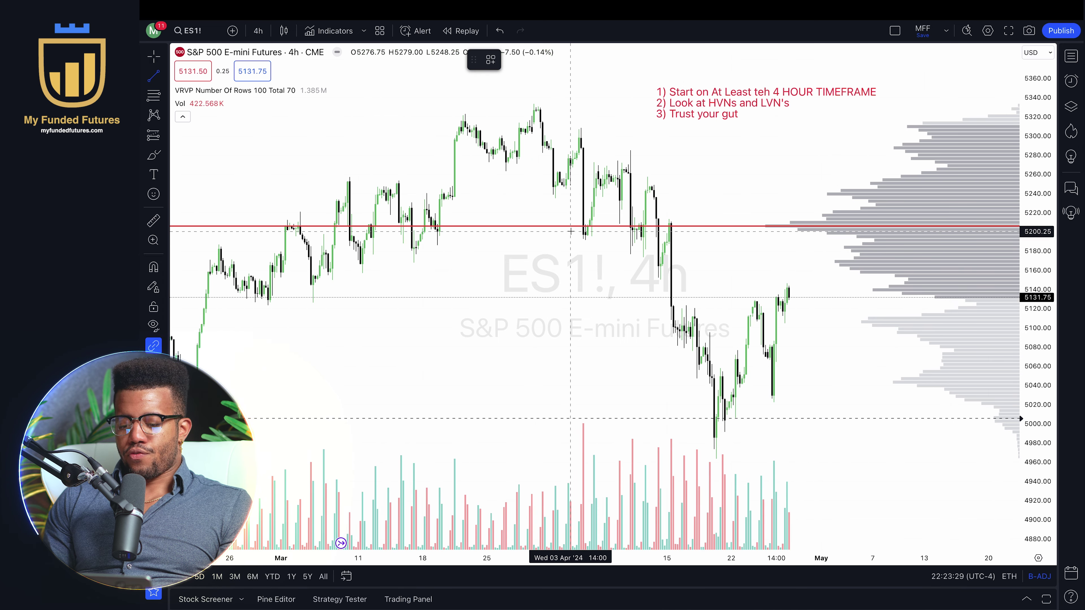
pyautogui.press('Escape')
pyautogui.moveTo(543, 325); pyautogui.dragTo(540, 259)
pyautogui.scroll(3, 540, 245)
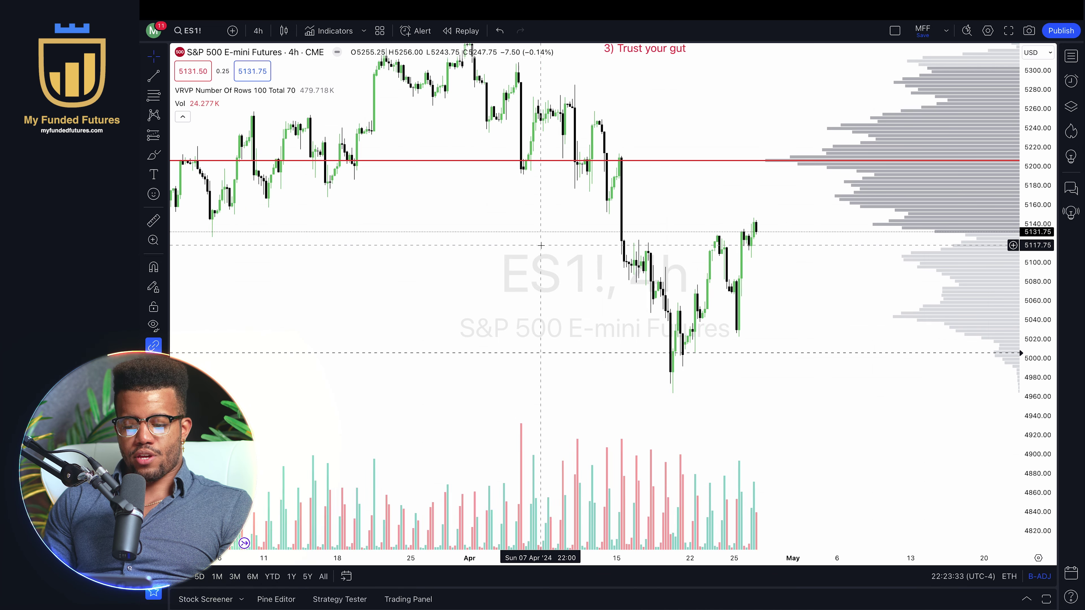
pyautogui.click(153, 76)
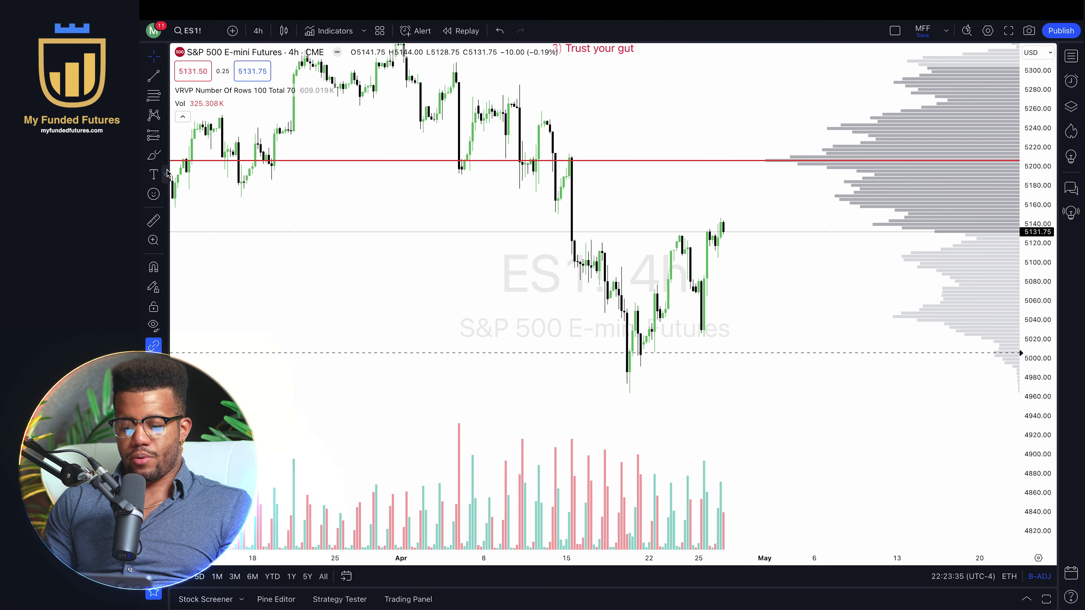
pyautogui.click(629, 394)
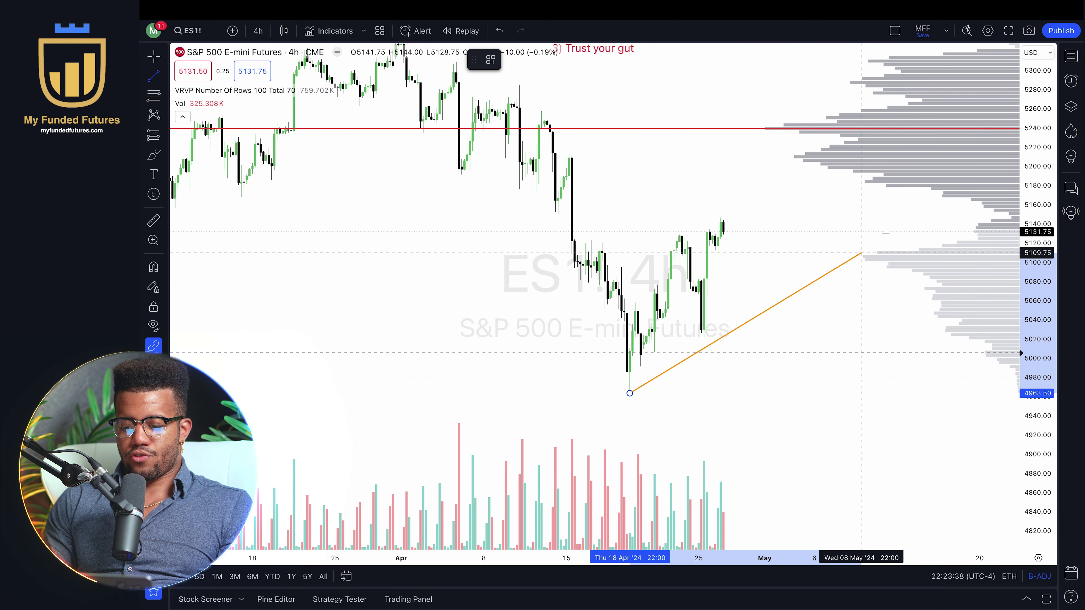
pyautogui.click(919, 184)
pyautogui.scroll(-3, 736, 211)
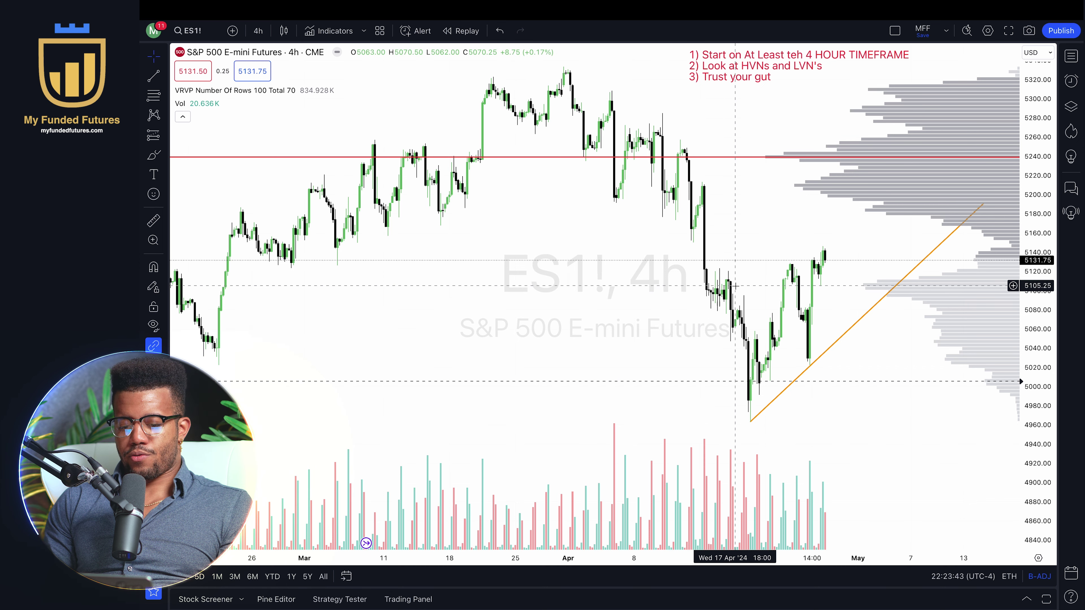
# Try marking the price reactions around 5120 in late February, March and April with freehand Brush strokes, and undo them
pyautogui.scroll(-2, 512, 267)
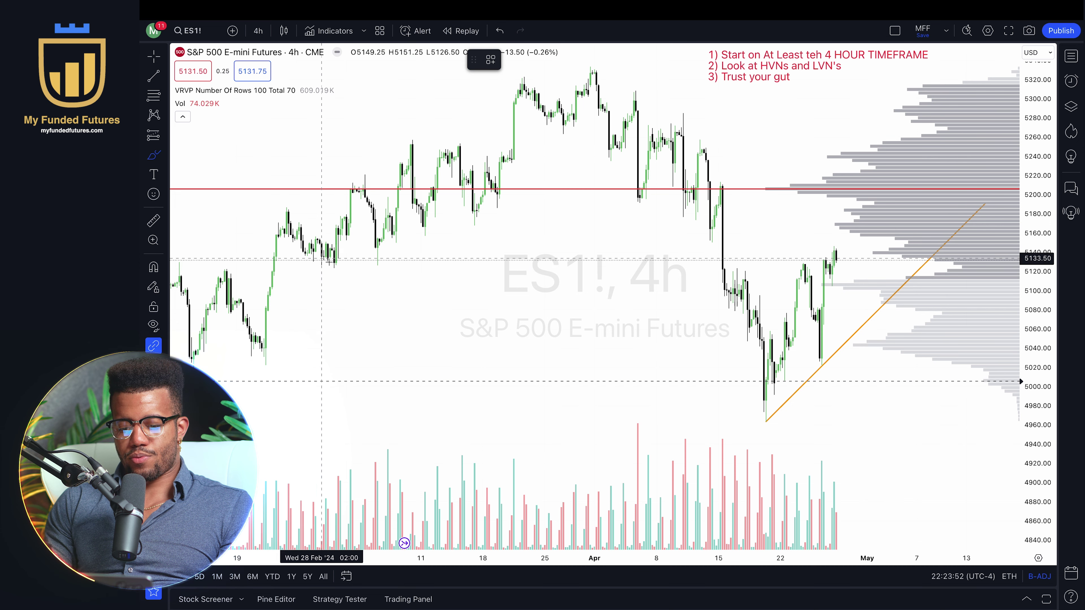
pyautogui.moveTo(340, 268); pyautogui.dragTo(311, 254)
pyautogui.moveTo(382, 263); pyautogui.dragTo(373, 279)
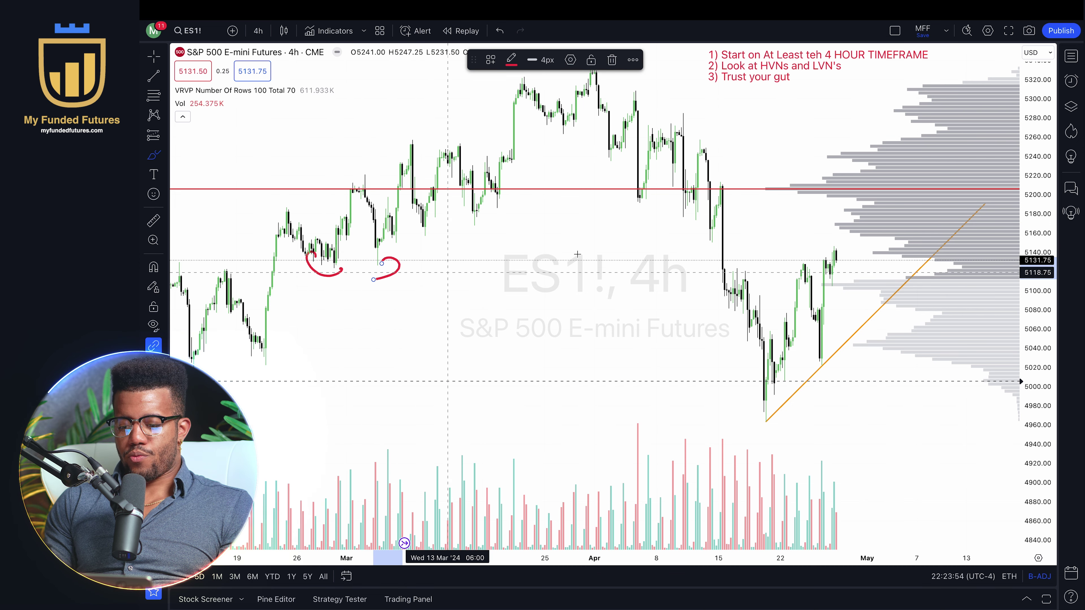
pyautogui.moveTo(747, 282); pyautogui.dragTo(719, 276)
pyautogui.moveTo(804, 271); pyautogui.dragTo(801, 279)
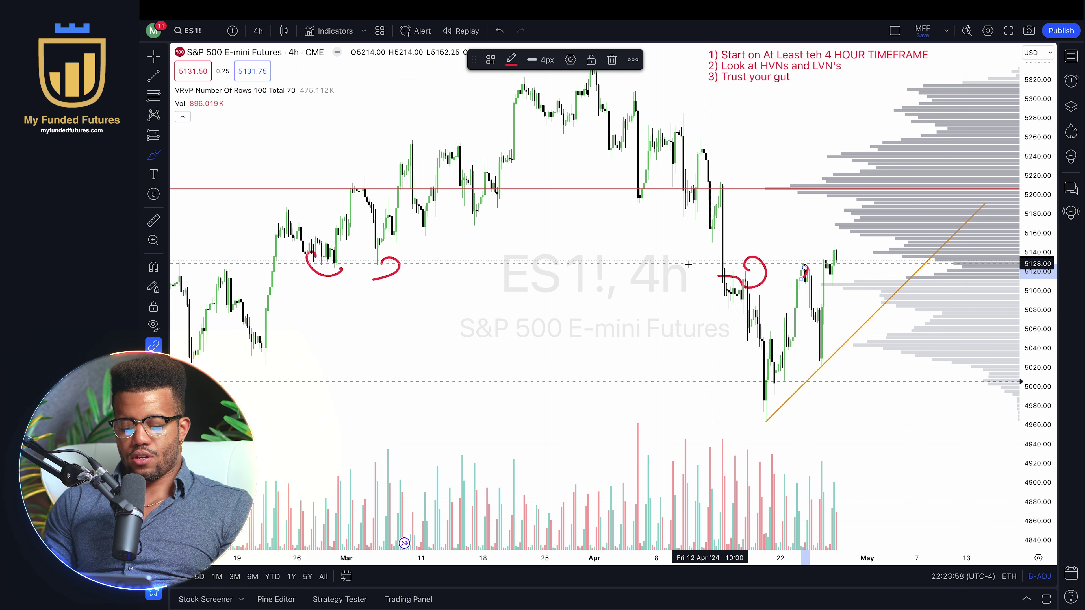
pyautogui.press('super+z')
pyautogui.press('super+z')
pyautogui.press('super+z')
pyautogui.press('super+z')
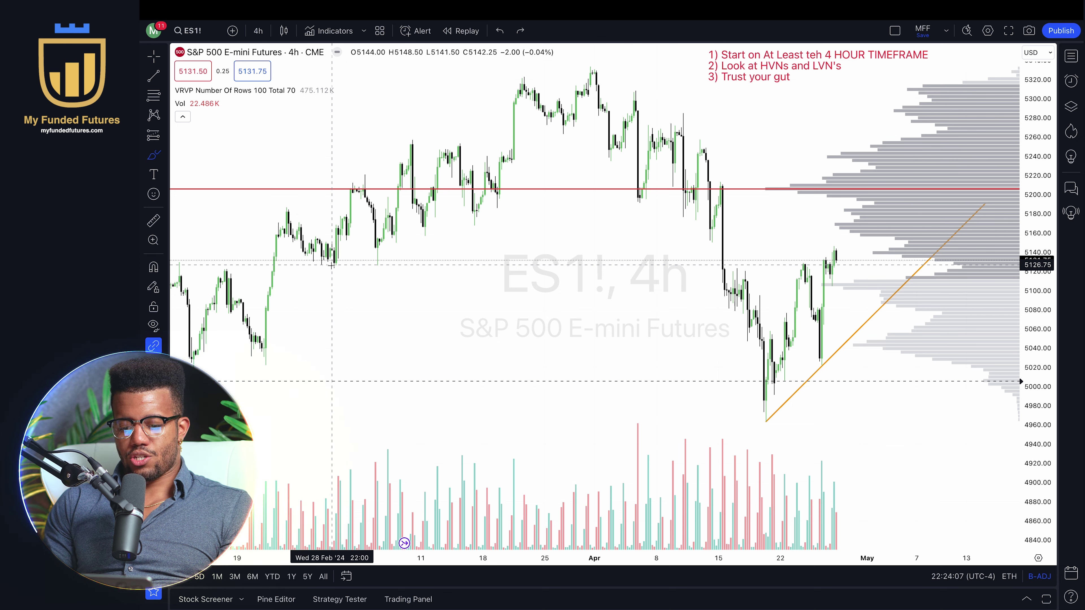
# Add a horizontal ray at 5126.75 starting from the 28 February low and extending through the volume profile
pyautogui.hotkey('alt', 'h')
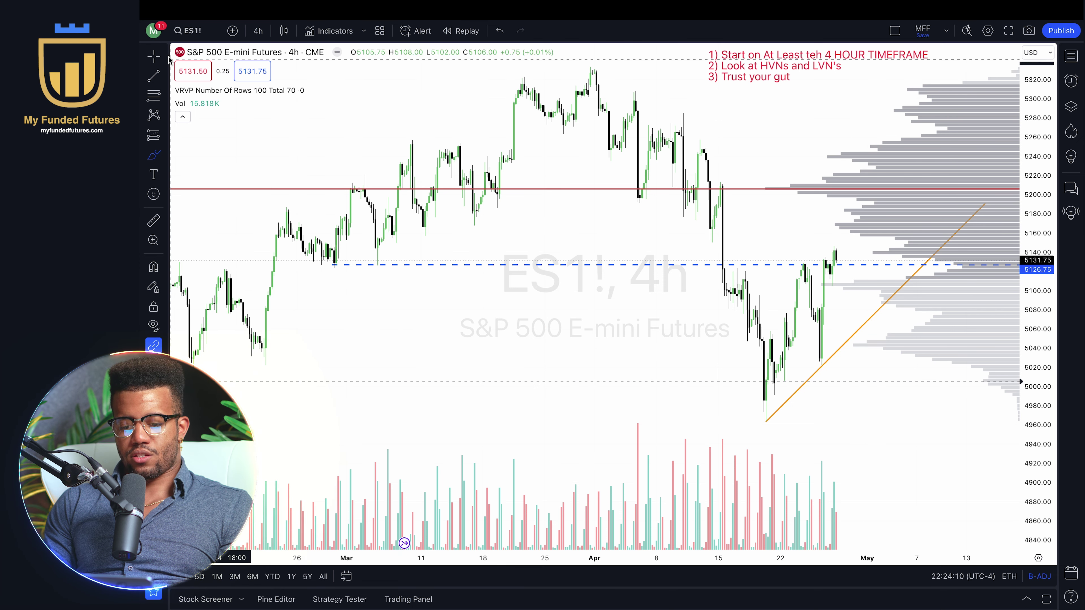
pyautogui.click(153, 56)
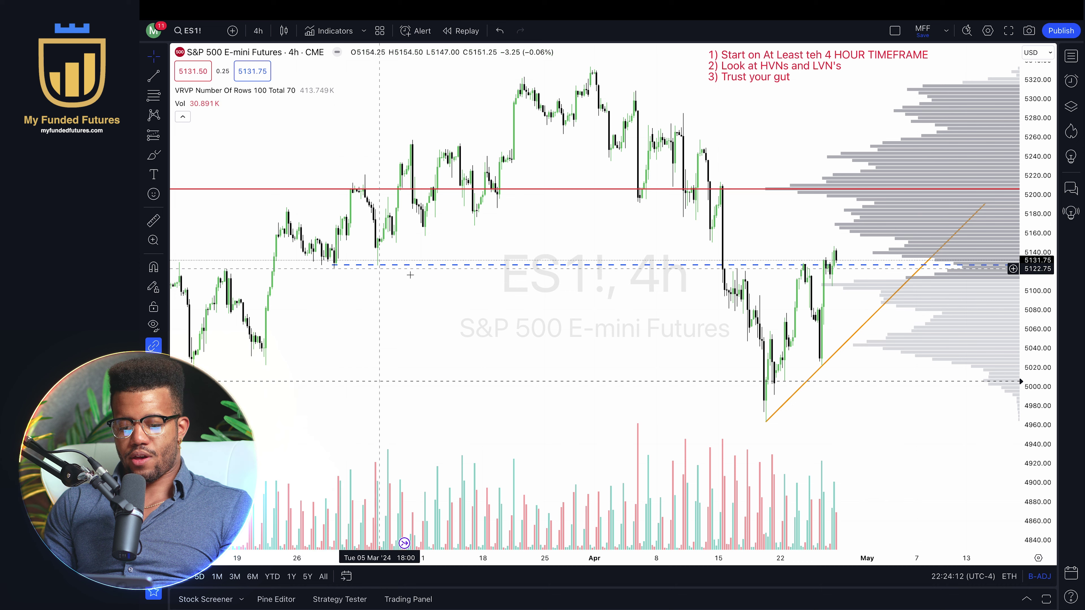
pyautogui.moveTo(417, 265); pyautogui.dragTo(417, 265)
pyautogui.click(435, 291)
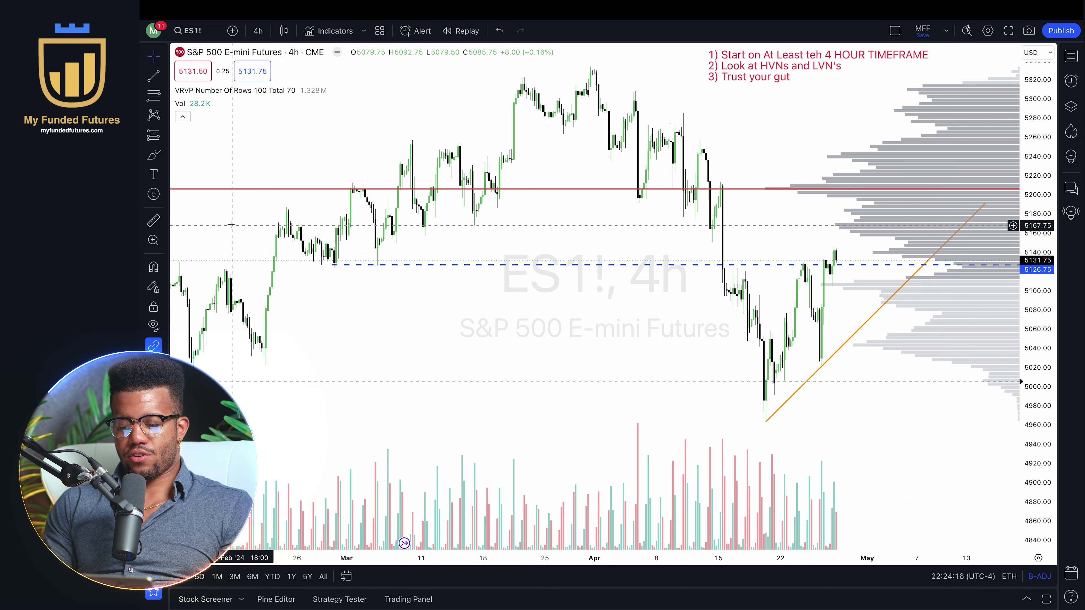
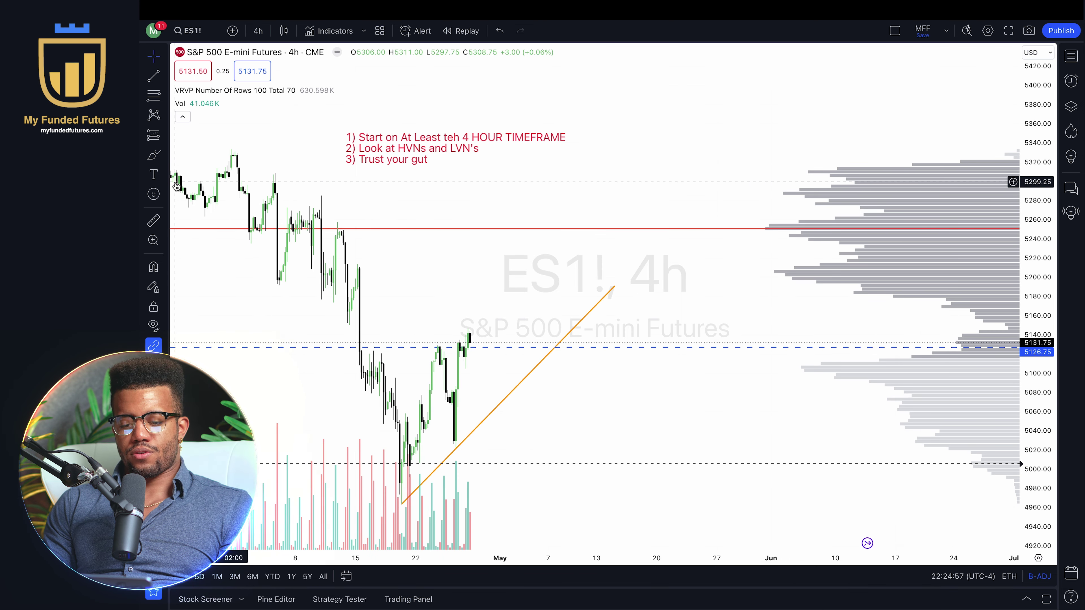
# Try marking the mid-March to early April price action around 5206 with a freehand Brush stroke, and undo it
pyautogui.scroll(-10, 368, 233)
pyautogui.scroll(8, 555, 225)
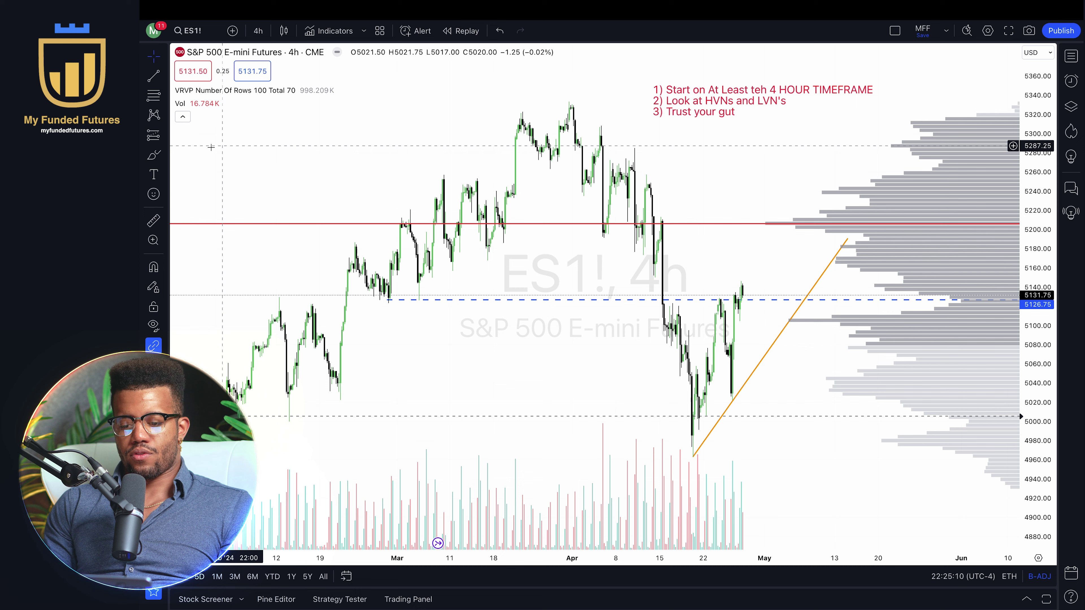
pyautogui.click(158, 159)
pyautogui.moveTo(508, 221)
pyautogui.mouseDown()
pyautogui.moveTo(511, 128)
pyautogui.moveTo(579, 113)
pyautogui.moveTo(596, 190)
pyautogui.mouseUp()
pyautogui.hotkey('ctrl', 'z')
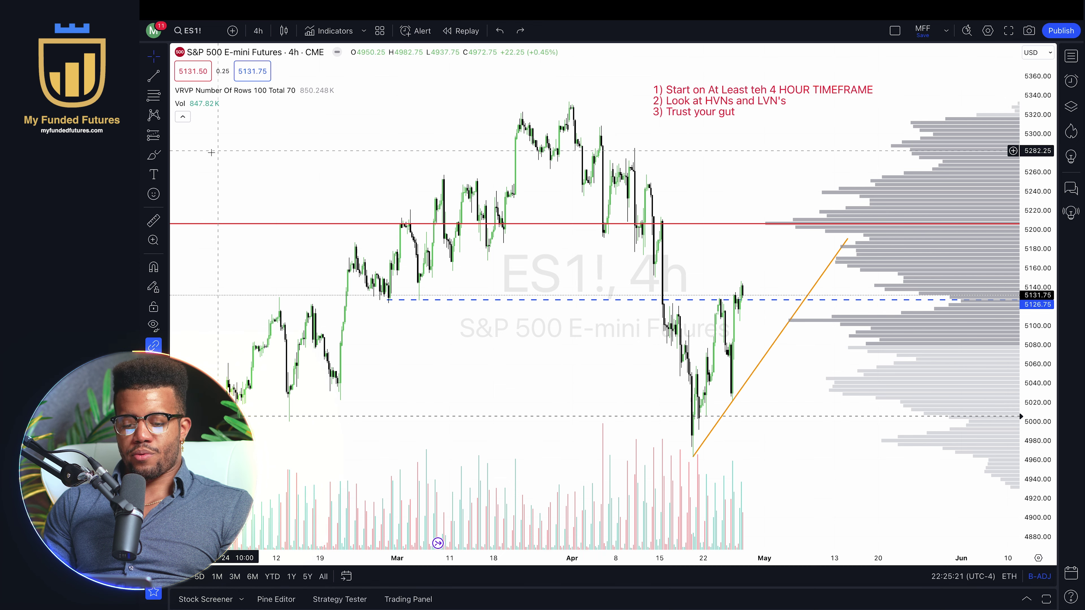
# Try sketching a Brush curve over the late February to mid-April rise and fall with baseline strokes at about 5055, and undo them
pyautogui.click(153, 158)
pyautogui.moveTo(306, 368)
pyautogui.mouseDown()
pyautogui.moveTo(432, 250)
pyautogui.moveTo(515, 143)
pyautogui.moveTo(567, 116)
pyautogui.moveTo(655, 371)
pyautogui.mouseUp()
pyautogui.moveTo(261, 367); pyautogui.dragTo(414, 367)
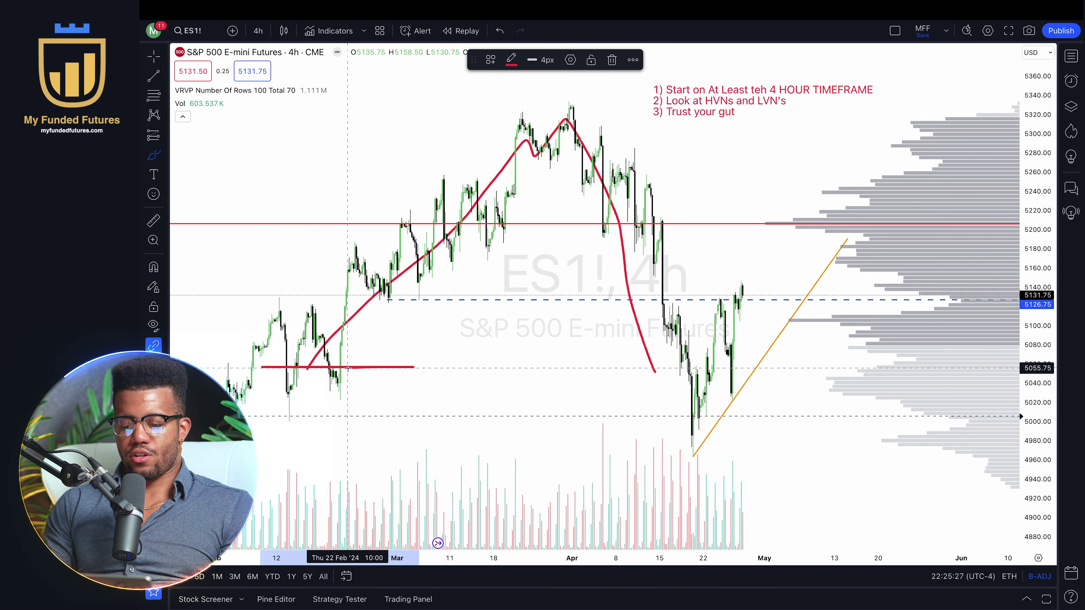
pyautogui.moveTo(618, 368); pyautogui.dragTo(800, 368)
pyautogui.hotkey('ctrl', 'z')
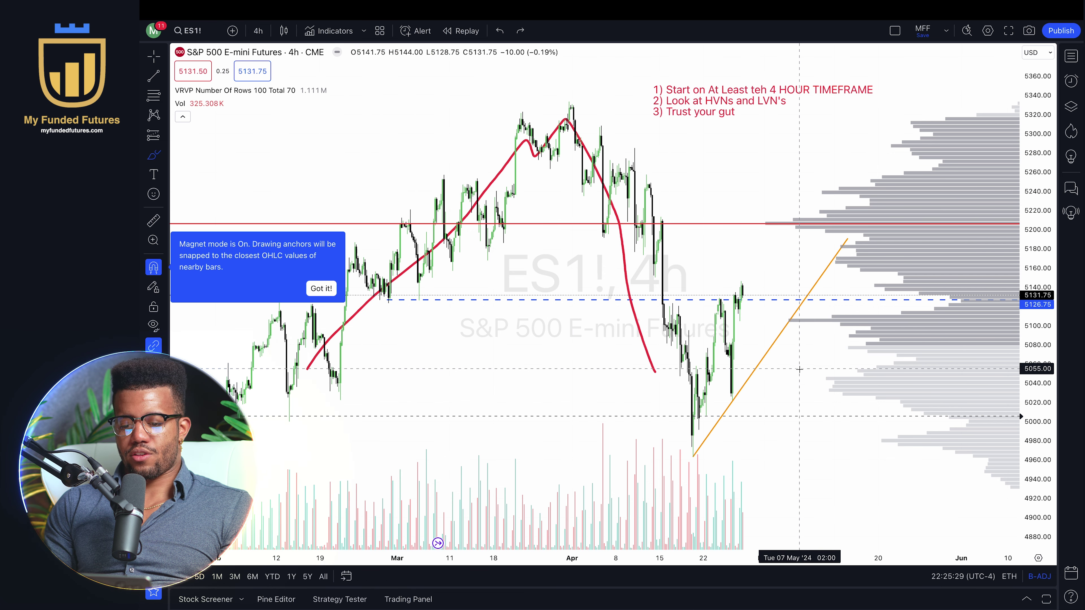
pyautogui.hotkey('ctrl', 'z')
# Dismiss the magnet mode tip and try a Brush stroke following the March to early April swings from about 5206, and undo it
pyautogui.click(321, 289)
pyautogui.moveTo(410, 224)
pyautogui.mouseDown()
pyautogui.moveTo(443, 277)
pyautogui.moveTo(637, 122)
pyautogui.mouseUp()
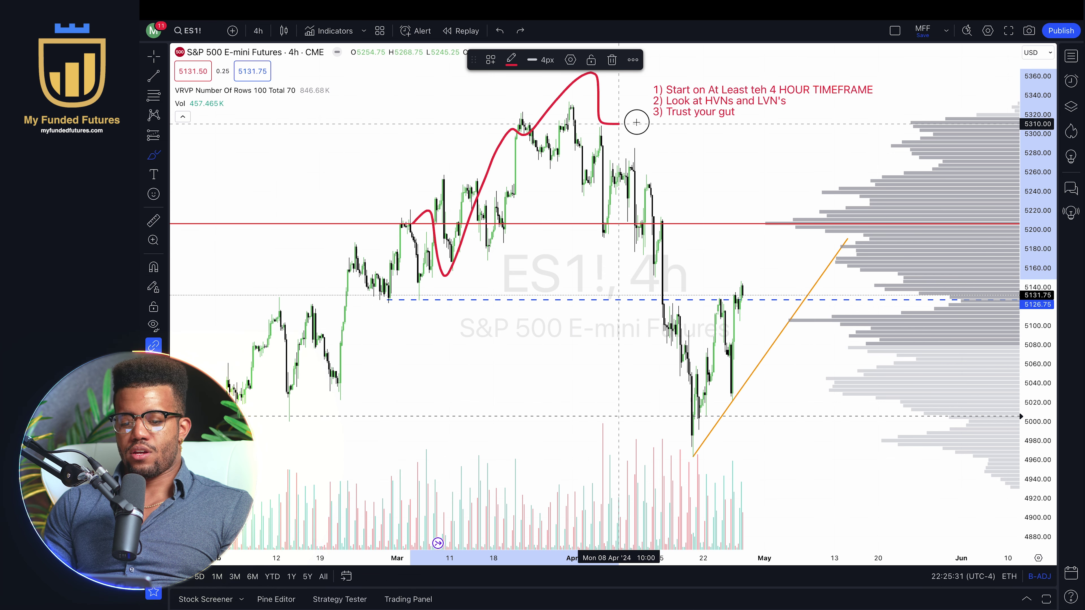
pyautogui.hotkey('ctrl', 'z')
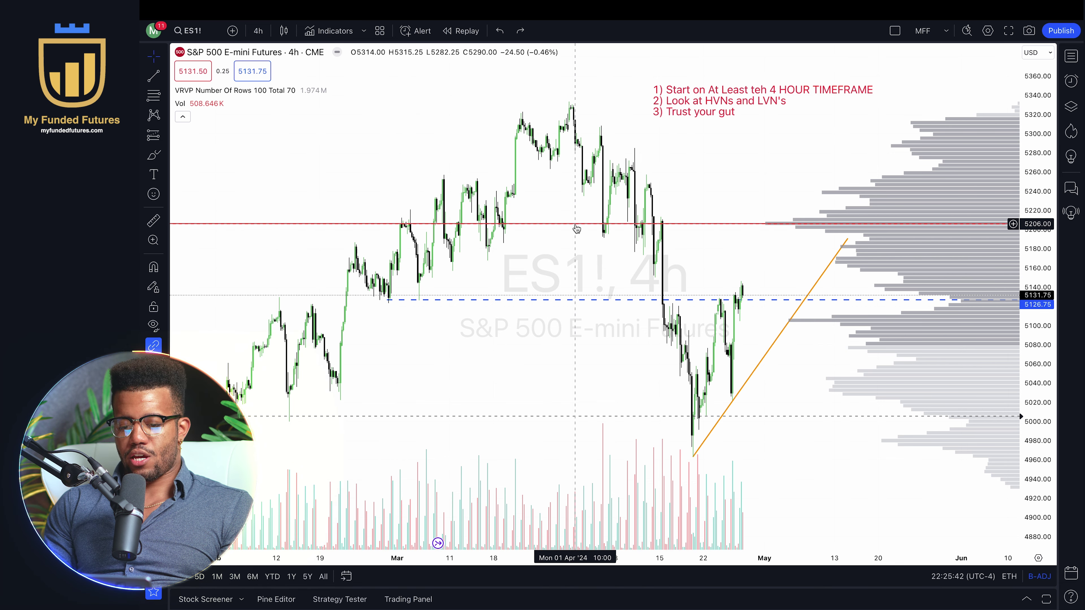
# Mark key volume profile levels with a horizontal line at 5206.00 and horizontal rays at 5252.00 and 5147.25
pyautogui.hotkey('alt', 'h')
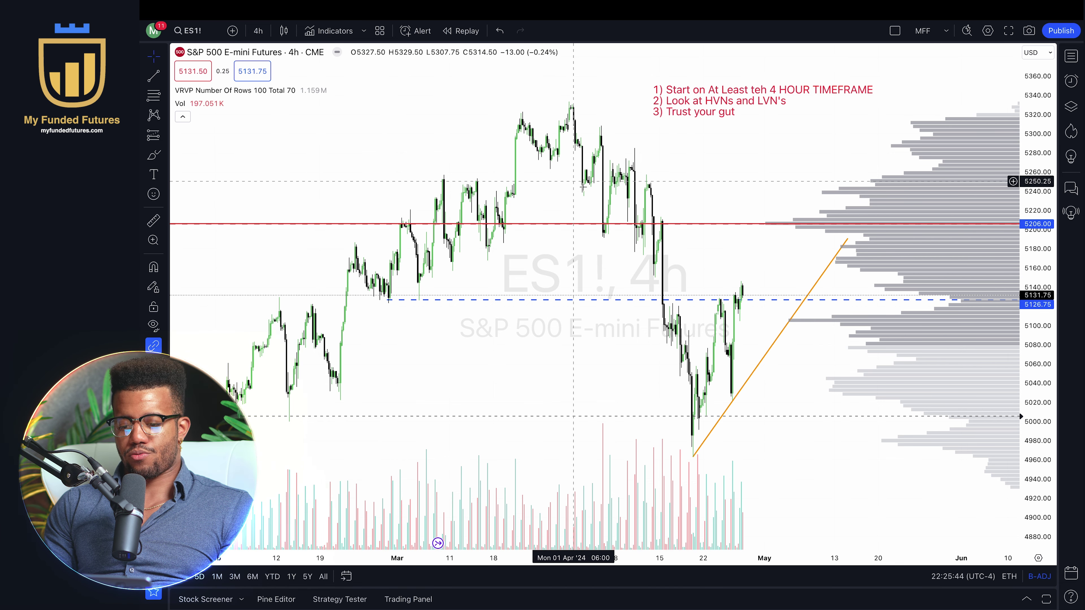
pyautogui.click(700, 190)
pyautogui.moveTo(700, 189); pyautogui.dragTo(725, 164)
pyautogui.scroll(5, 725, 165)
pyautogui.moveTo(579, 167)
pyautogui.mouseDown()
pyautogui.moveTo(614, 177)
pyautogui.moveTo(514, 202)
pyautogui.mouseUp()
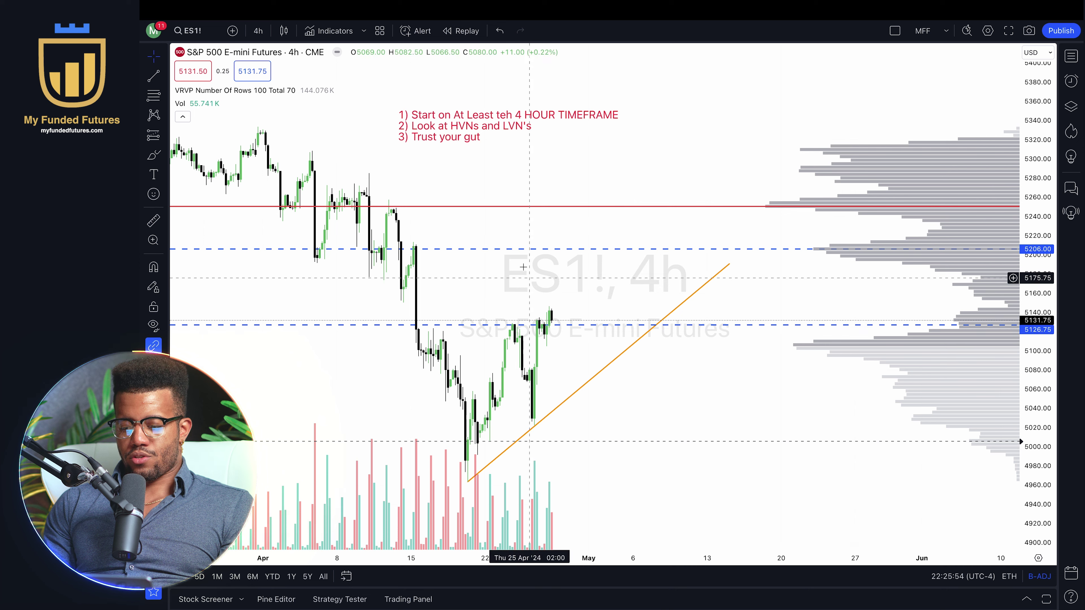
pyautogui.click(521, 252)
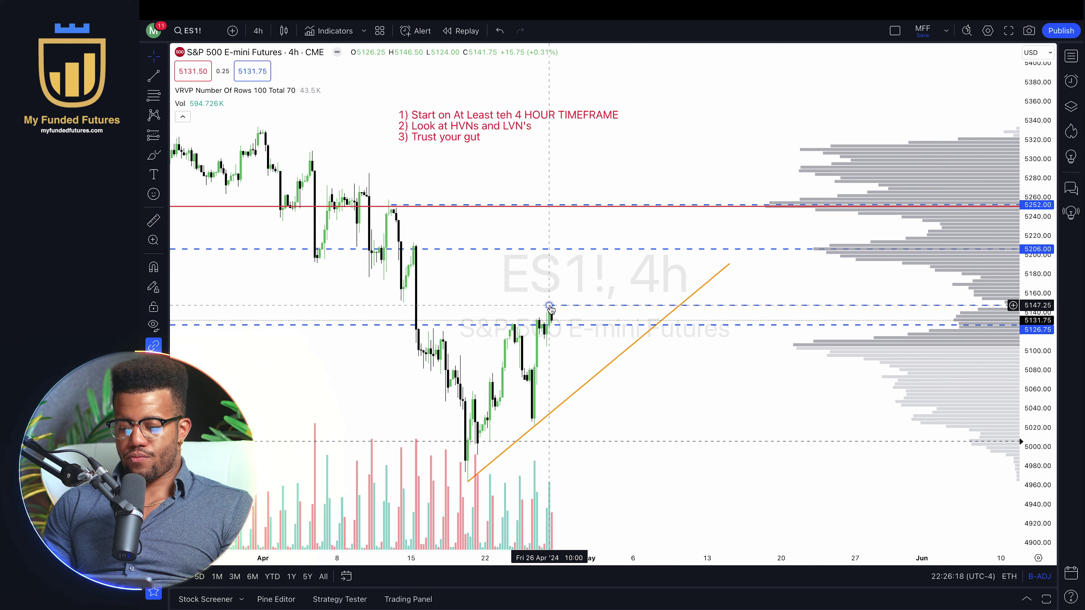
pyautogui.click(550, 306)
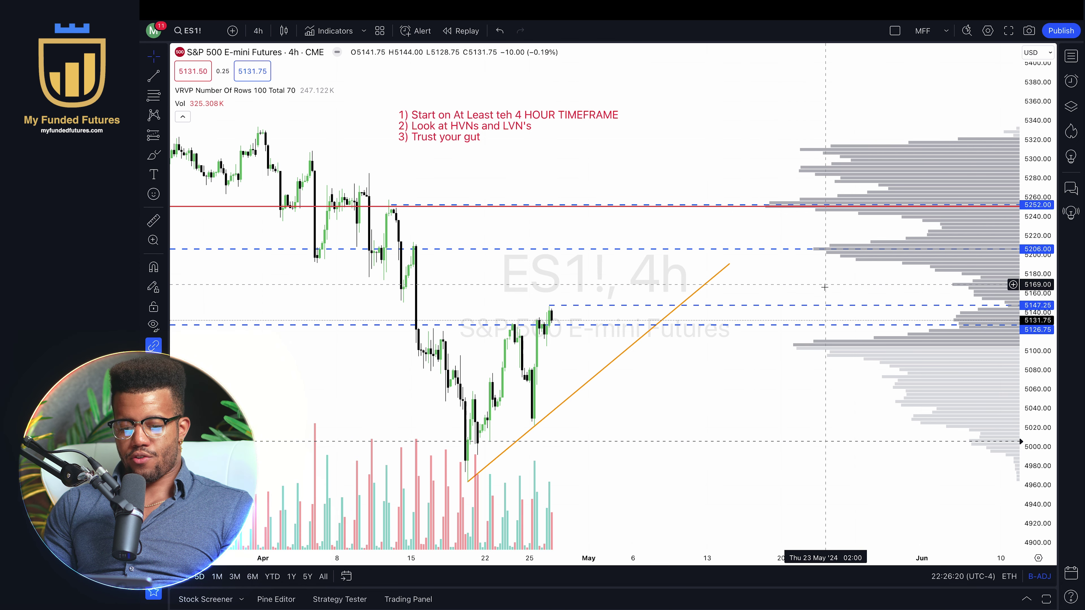
# Try Brush marks by the low volume node near 5165 and an arrow from the last candle up to 5206, and undo them
pyautogui.click(154, 155)
pyautogui.moveTo(915, 278); pyautogui.dragTo(932, 297)
pyautogui.press('super+z')
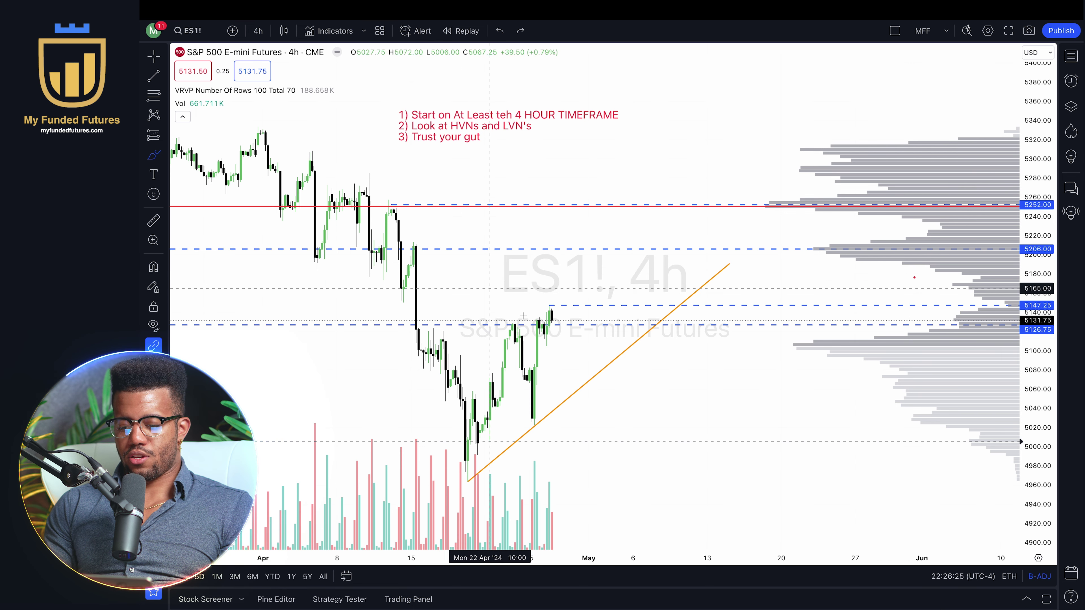
pyautogui.click(552, 313)
pyautogui.moveTo(552, 313)
pyautogui.mouseDown()
pyautogui.moveTo(570, 317)
pyautogui.moveTo(588, 247)
pyautogui.mouseUp()
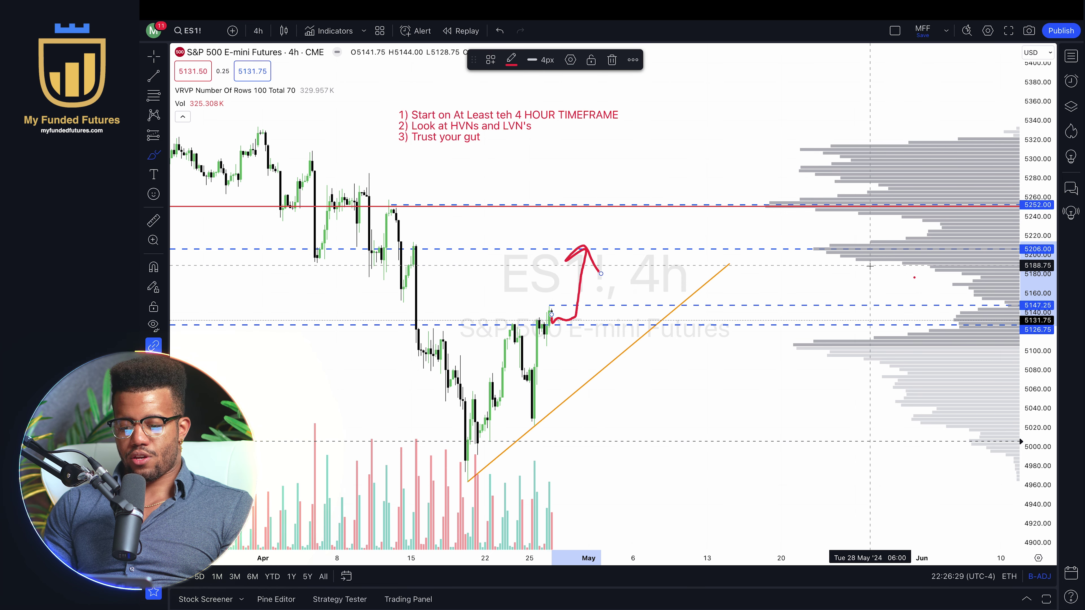
pyautogui.hotkey('ctrl', 'z')
pyautogui.click(154, 56)
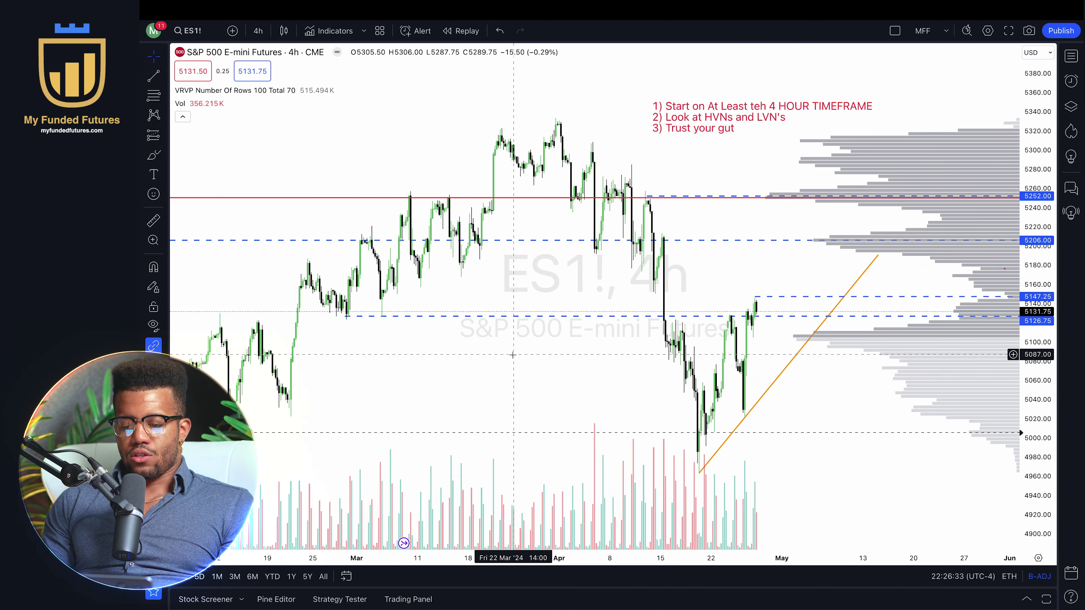
# Try a rising trend line from the 5 March low at 5129.00 to 5279.25 on 7 April, and delete it
pyautogui.moveTo(511, 357); pyautogui.dragTo(544, 358)
pyautogui.scroll(2, 606, 283)
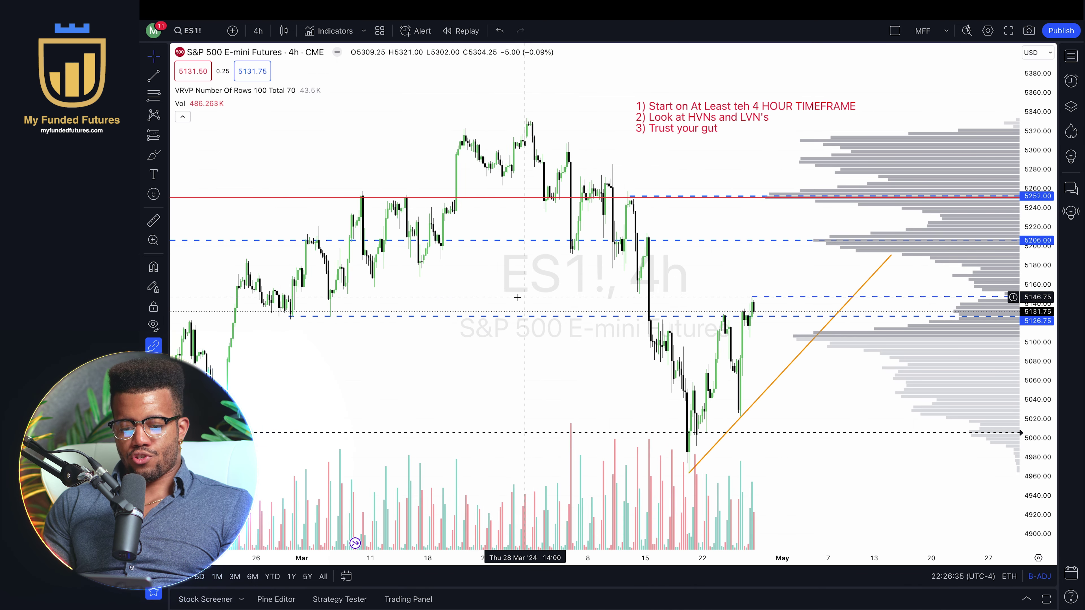
pyautogui.moveTo(513, 291); pyautogui.dragTo(587, 292)
pyautogui.click(153, 76)
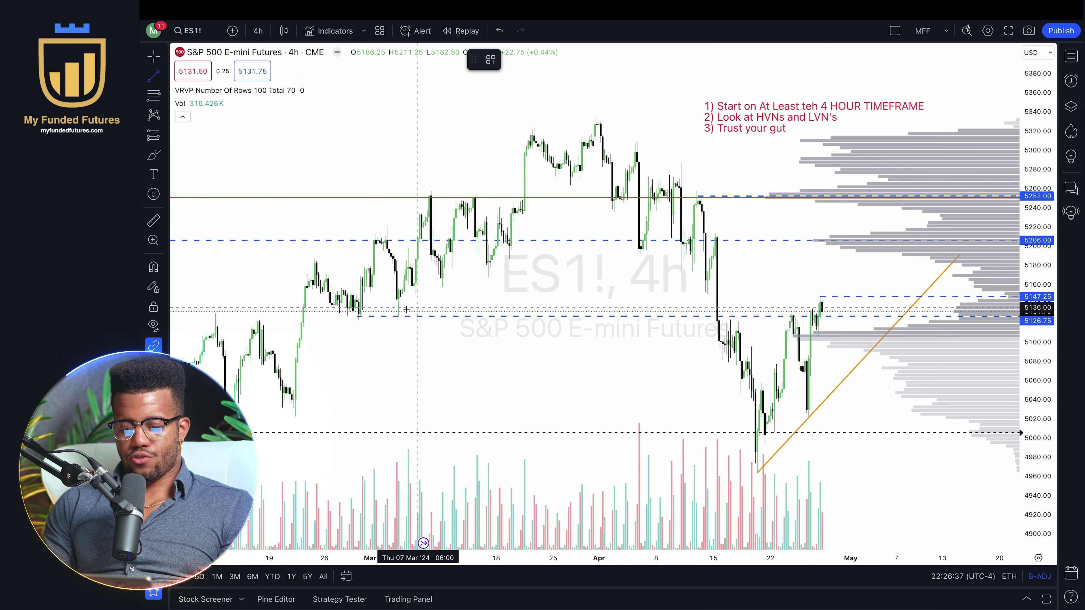
pyautogui.click(397, 315)
pyautogui.click(647, 191)
pyautogui.click(654, 170)
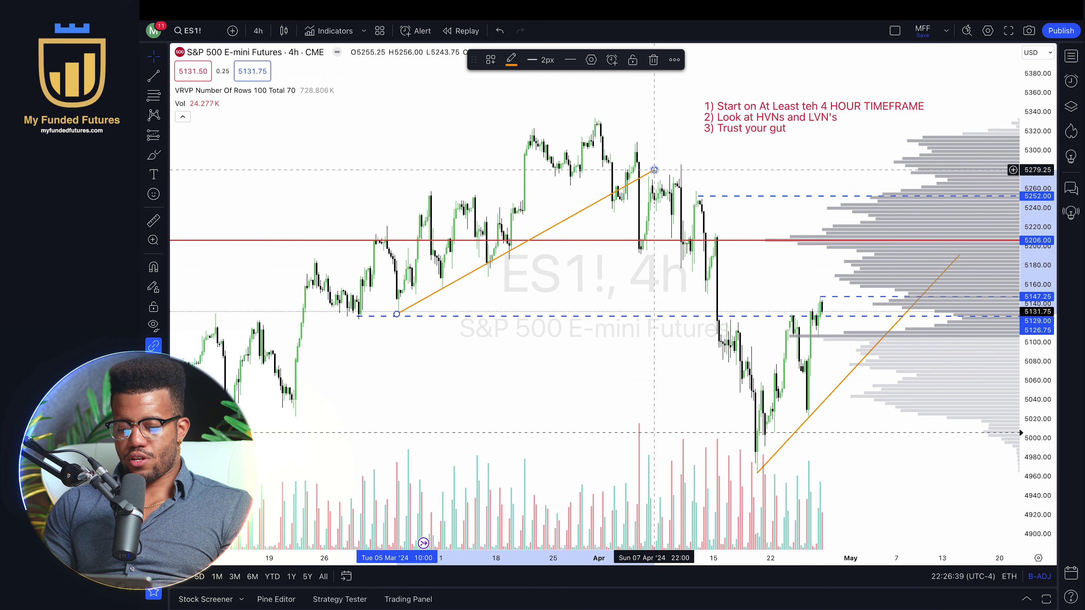
pyautogui.press('Delete')
# Try a falling trend line from the 4 April low at 5193.50 through mid-April, and delete it
pyautogui.click(634, 253)
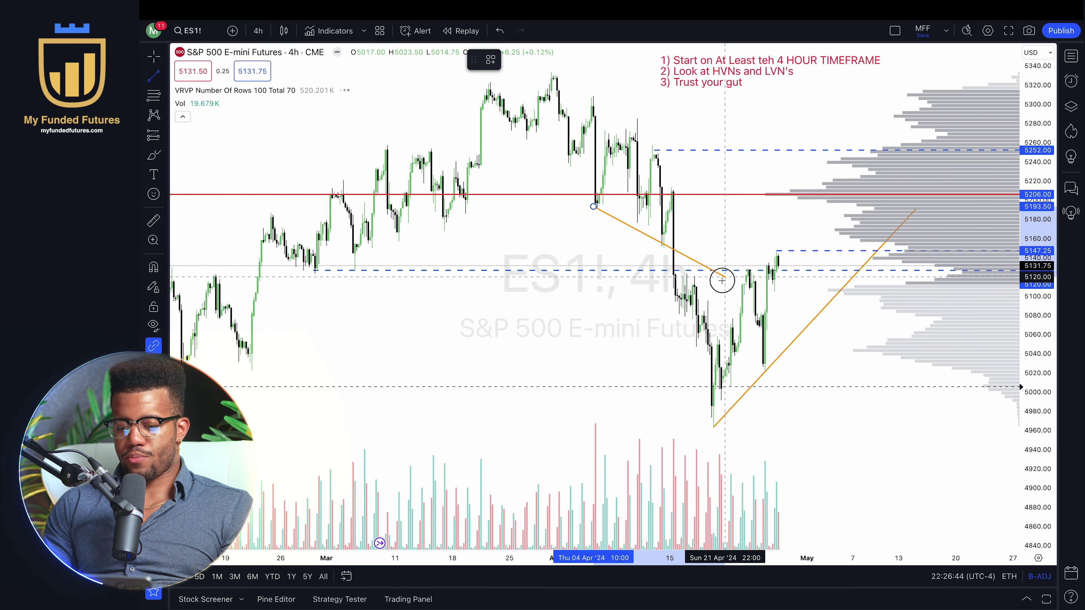
pyautogui.moveTo(722, 281); pyautogui.dragTo(765, 326)
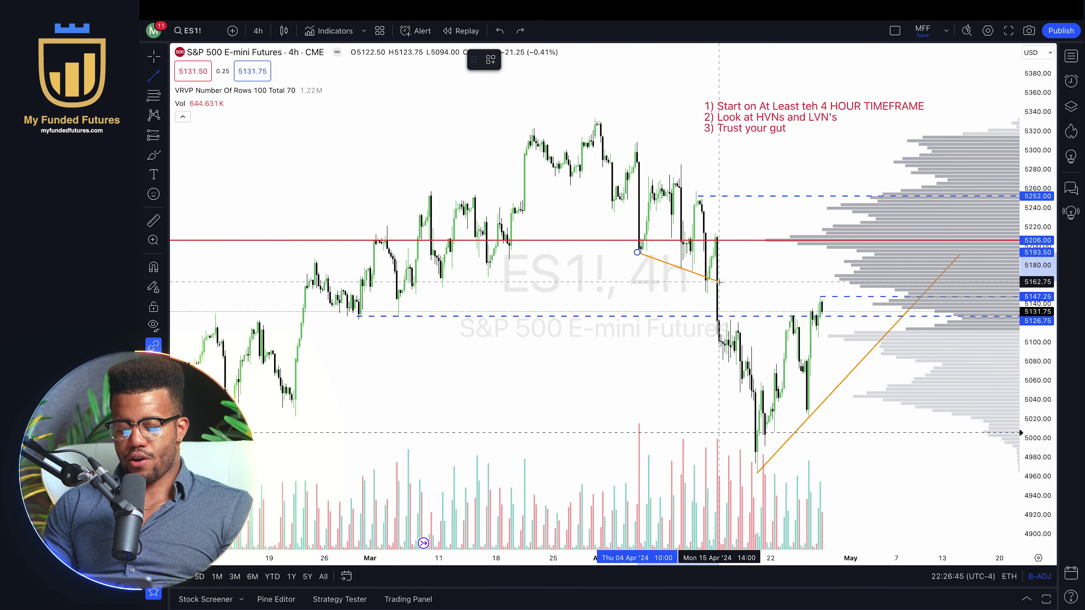
pyautogui.click(725, 299)
pyautogui.press('Delete')
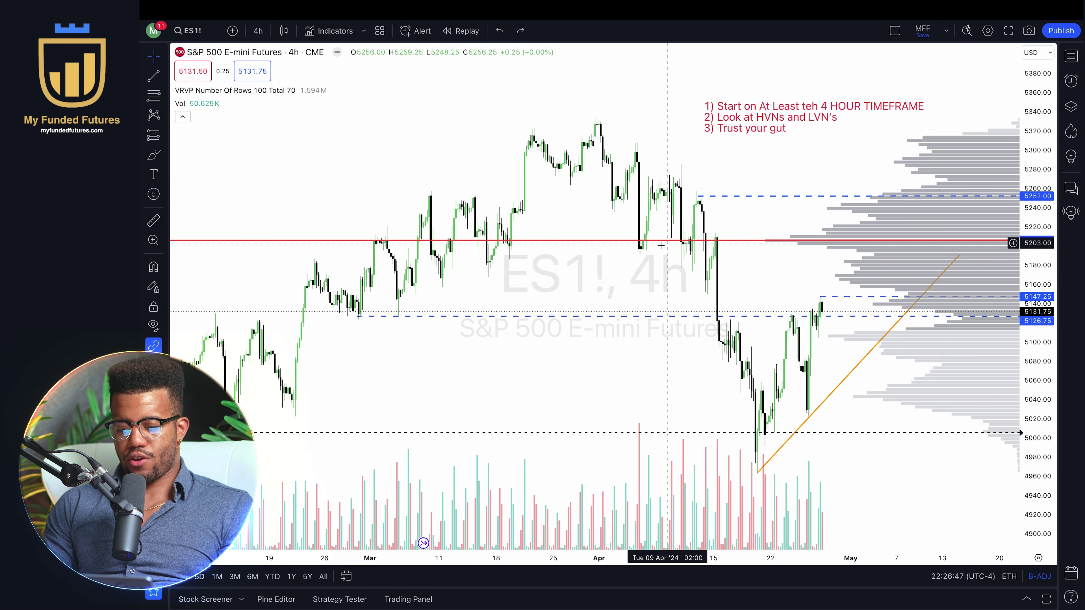
# Measure the rally from the 25 April low at about 5028 up to the recent high, and clear the measurement
pyautogui.scroll(2, 612, 253)
pyautogui.scroll(5, 613, 254)
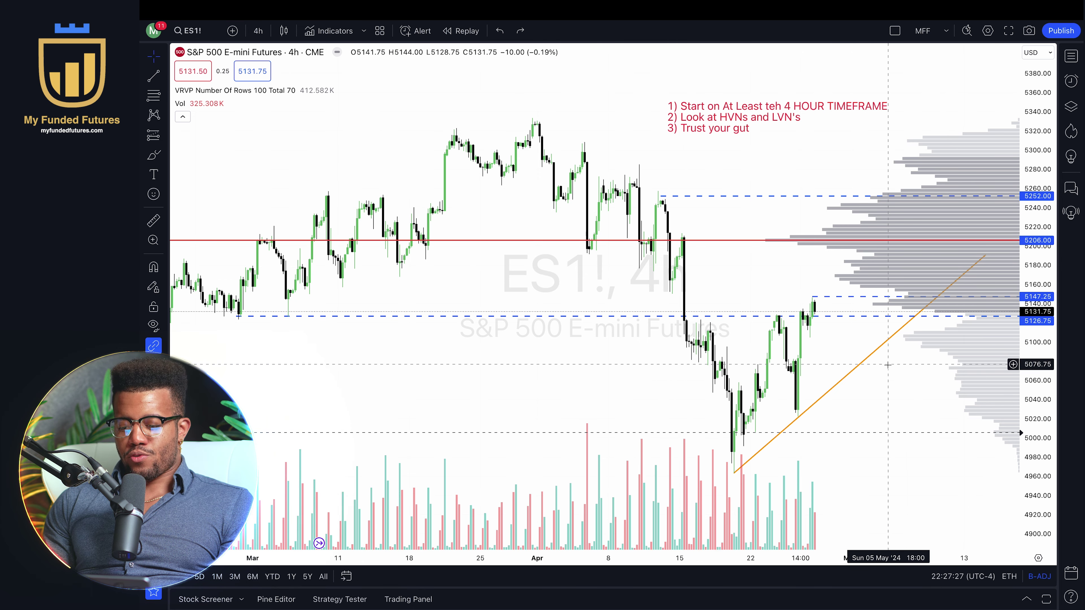
pyautogui.moveTo(811, 338); pyautogui.dragTo(806, 336)
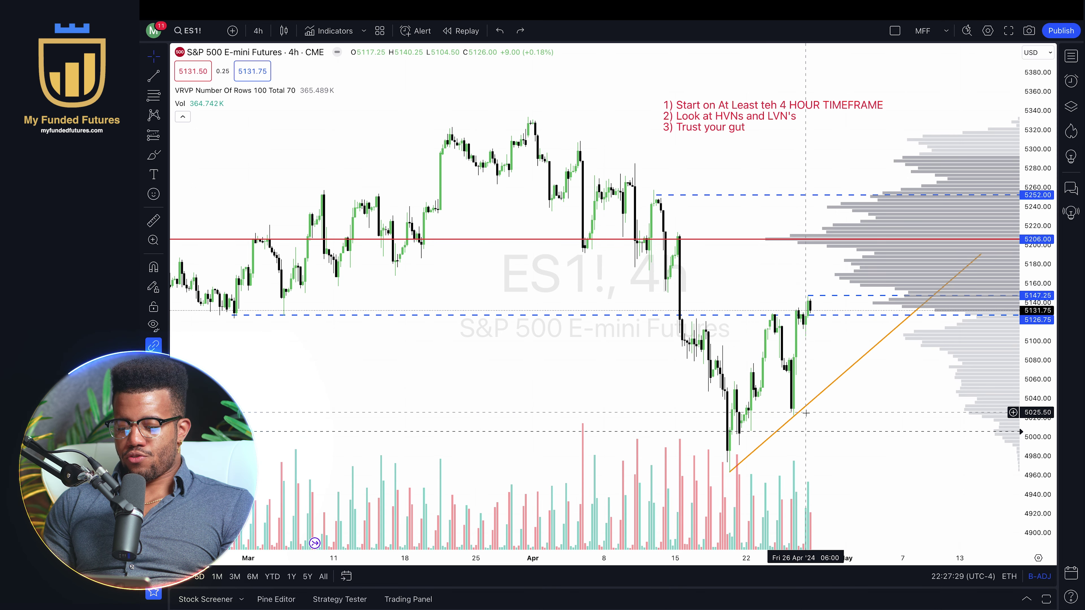
pyautogui.keyDown('shift'); pyautogui.click(797, 410); pyautogui.keyUp('shift')
pyautogui.click(810, 296)
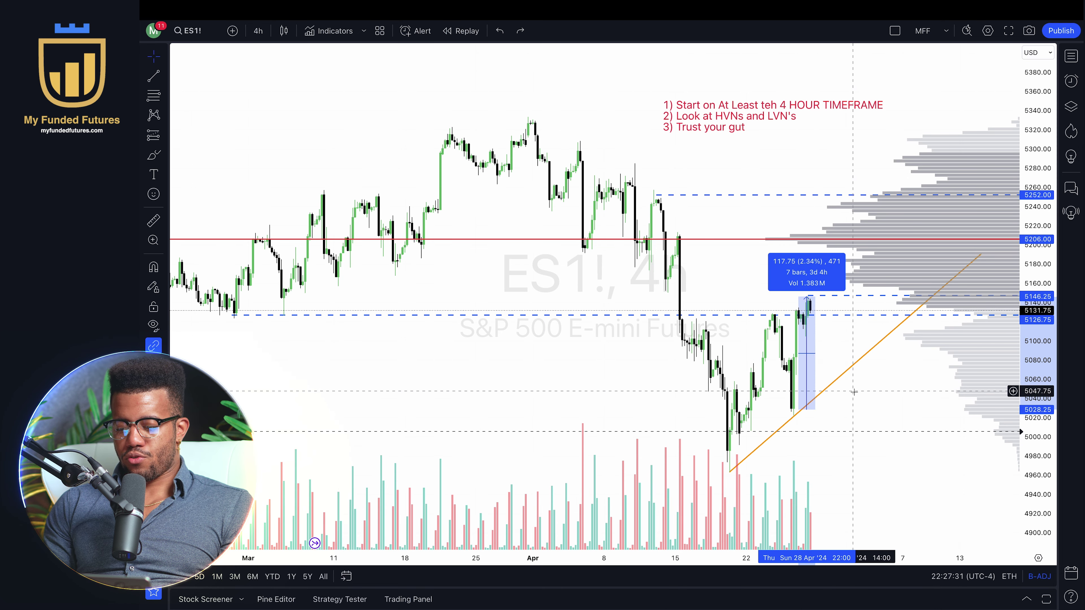
pyautogui.click(852, 390)
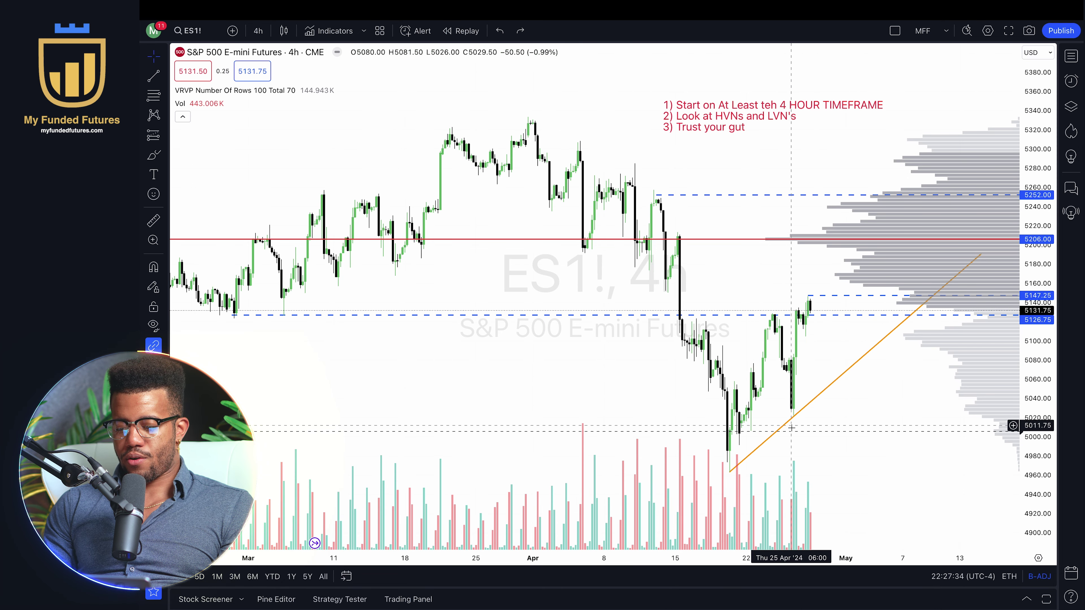
# Measure the rally again from 5025.50 to 5145.00, and measure a projected move of similar size from 5106.25 up to 5227.00
pyautogui.moveTo(794, 413); pyautogui.dragTo(822, 298)
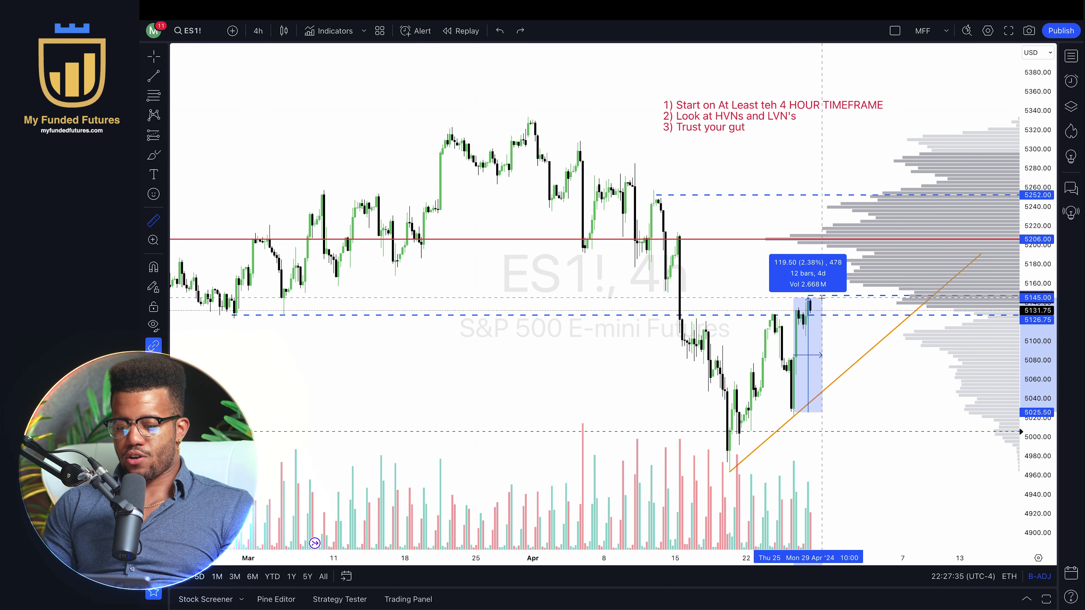
pyautogui.click(842, 325)
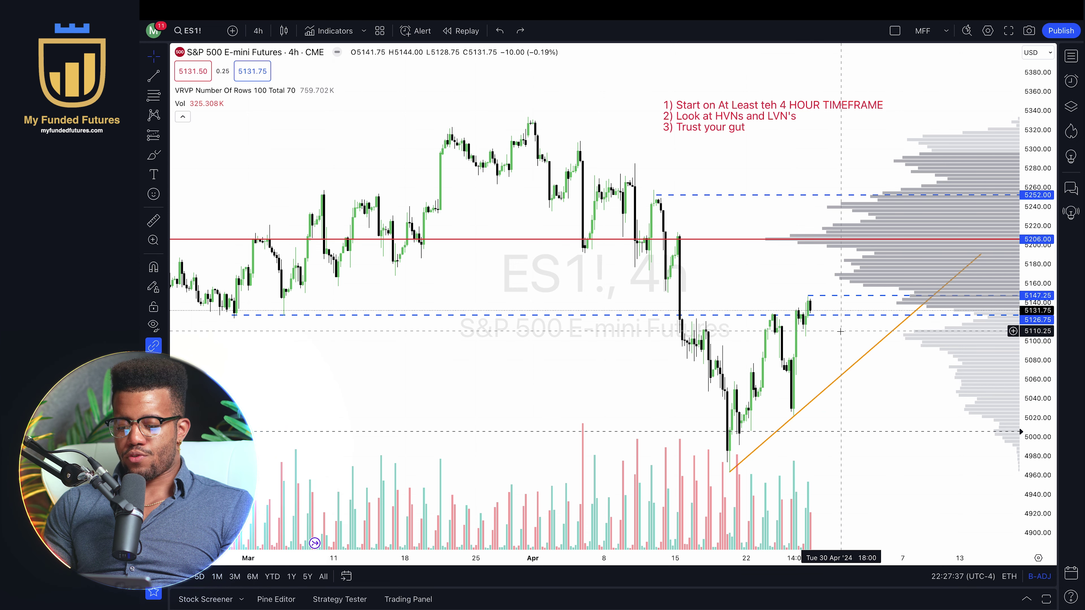
pyautogui.moveTo(811, 334); pyautogui.dragTo(847, 219)
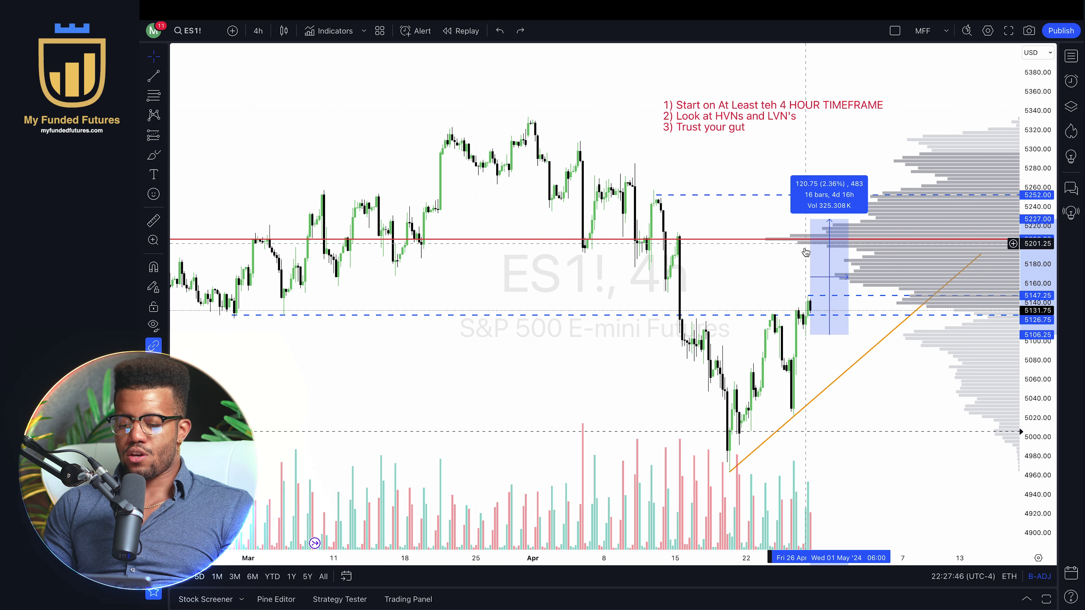
pyautogui.click(761, 268)
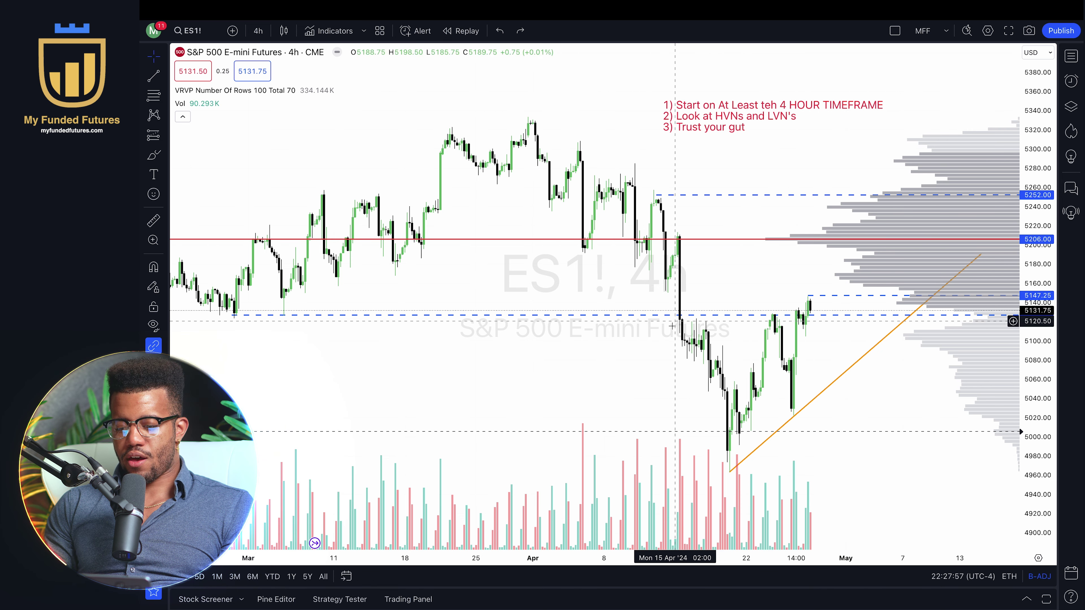
# Add a horizontal ray at 5063.00 starting from the late April candles and extending through the volume profile
pyautogui.moveTo(704, 248); pyautogui.dragTo(562, 305)
pyautogui.scroll(4, 562, 305)
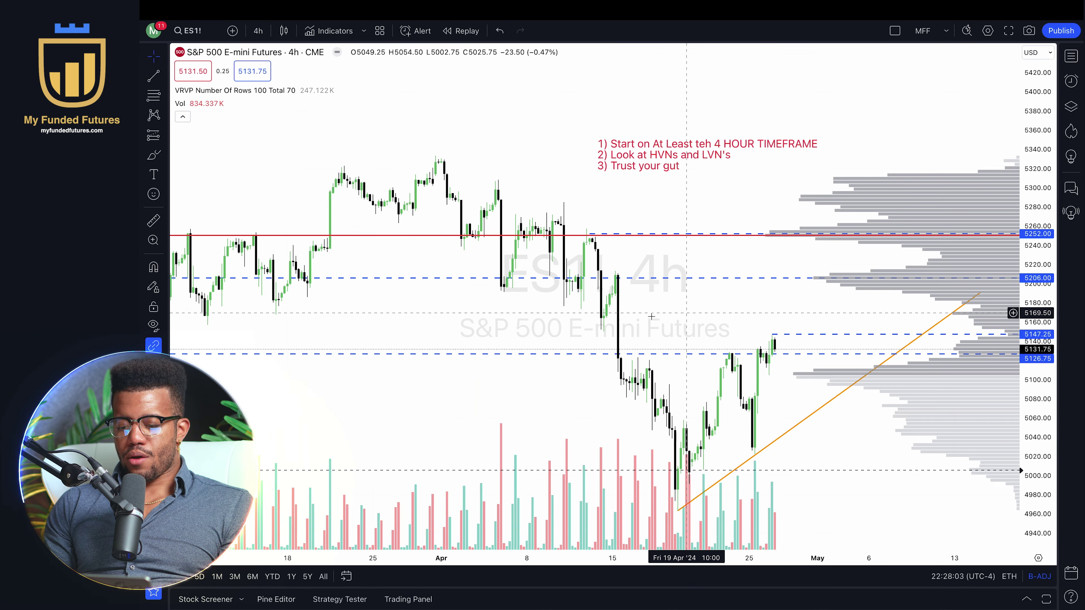
pyautogui.moveTo(501, 388); pyautogui.dragTo(507, 300)
pyautogui.scroll(-4, 508, 300)
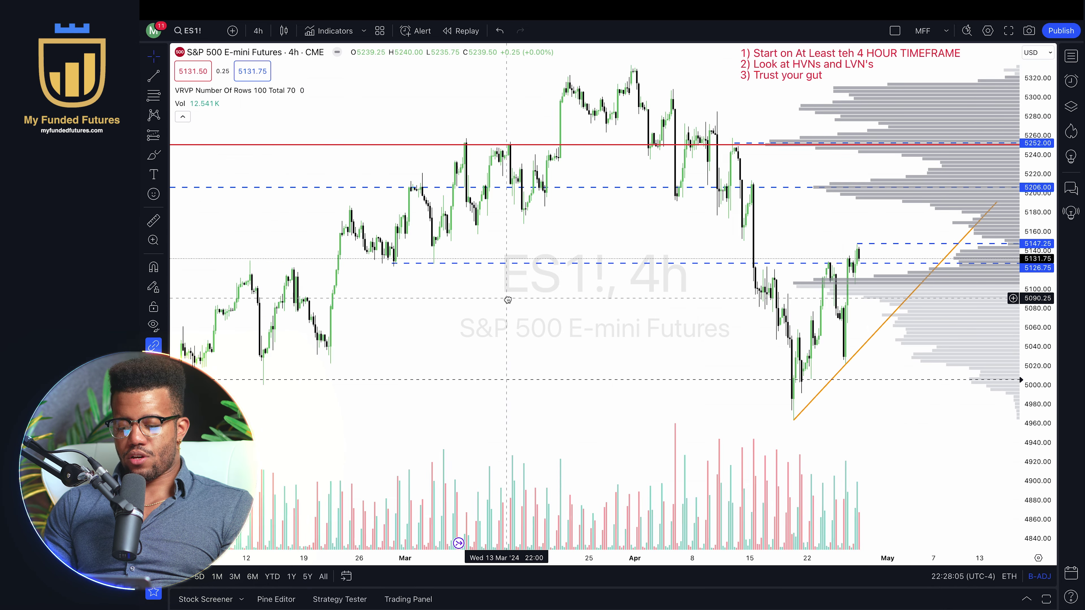
pyautogui.scroll(-2, 508, 301)
pyautogui.moveTo(636, 301); pyautogui.dragTo(560, 271)
pyautogui.scroll(2, 577, 261)
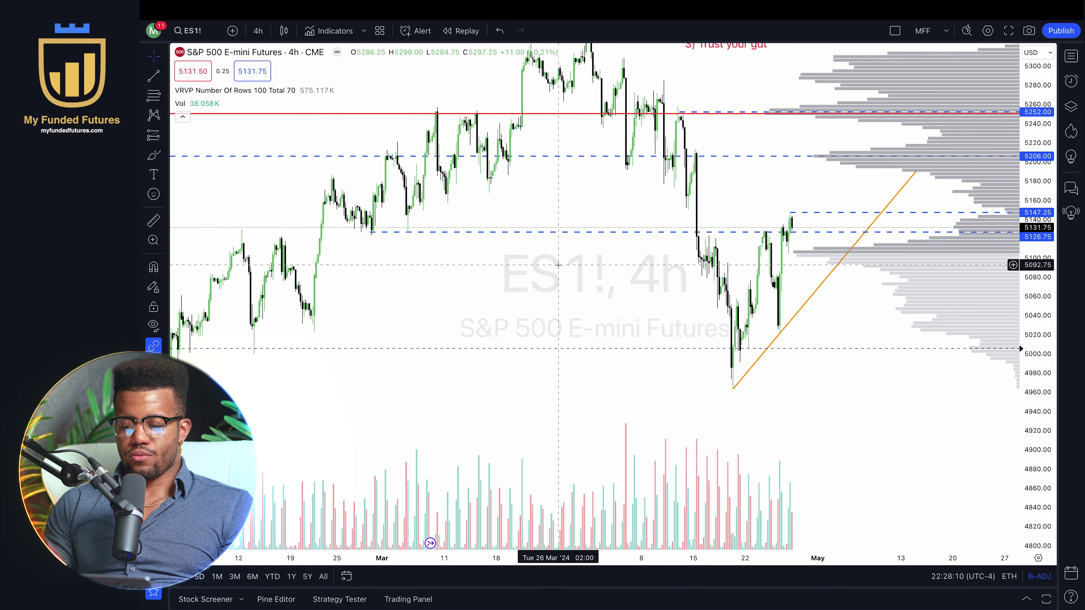
pyautogui.scroll(-2, 560, 266)
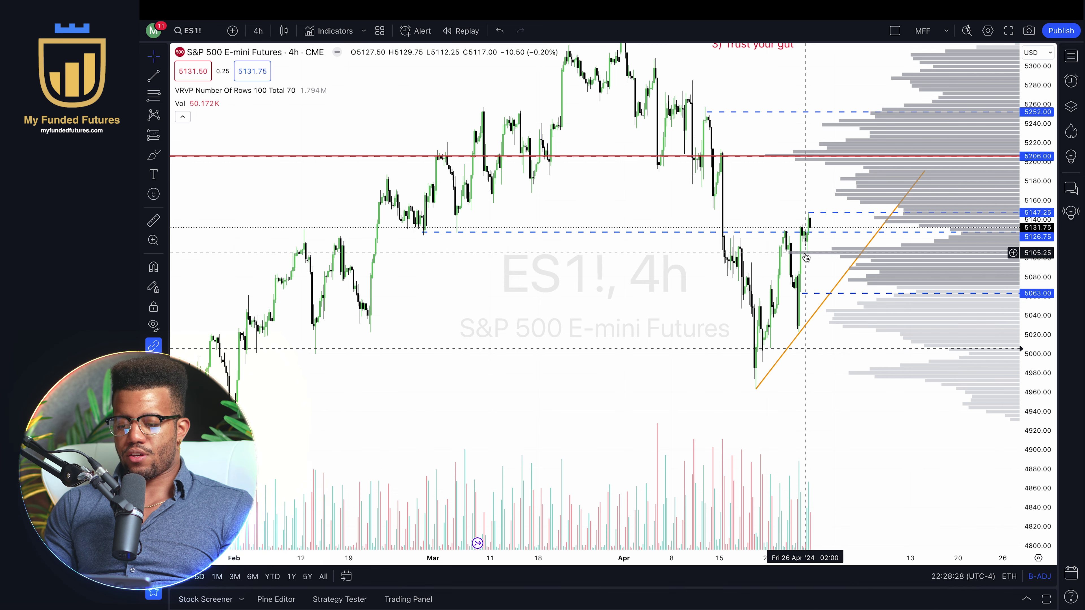
# Try marking the 26 April candle low near 5106 with a short Brush stroke, and undo it
pyautogui.click(153, 155)
pyautogui.moveTo(808, 250); pyautogui.dragTo(815, 246)
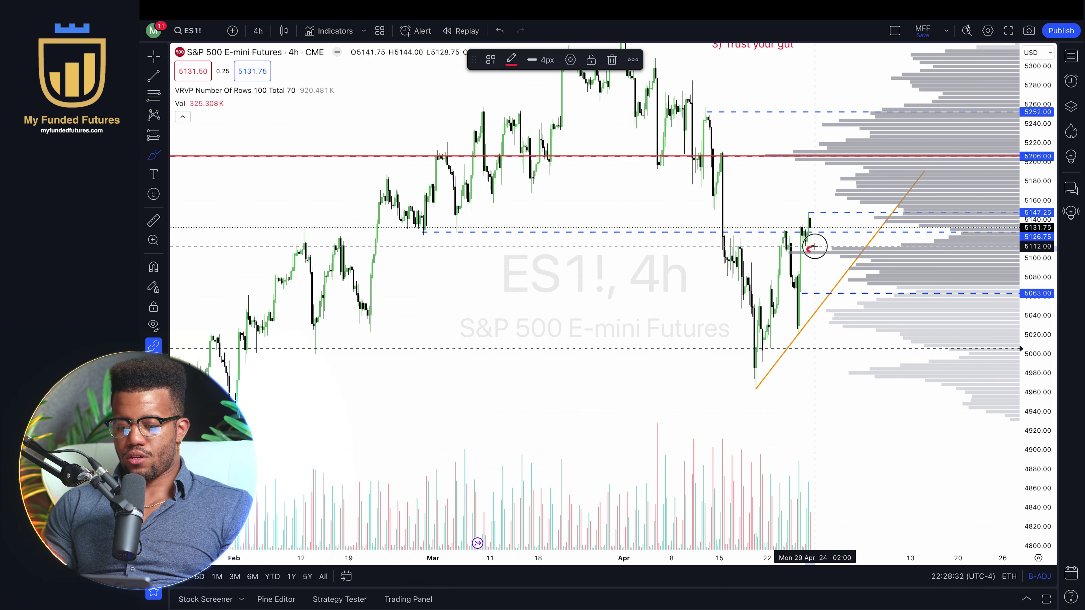
pyautogui.hotkey('ctrl', 'z')
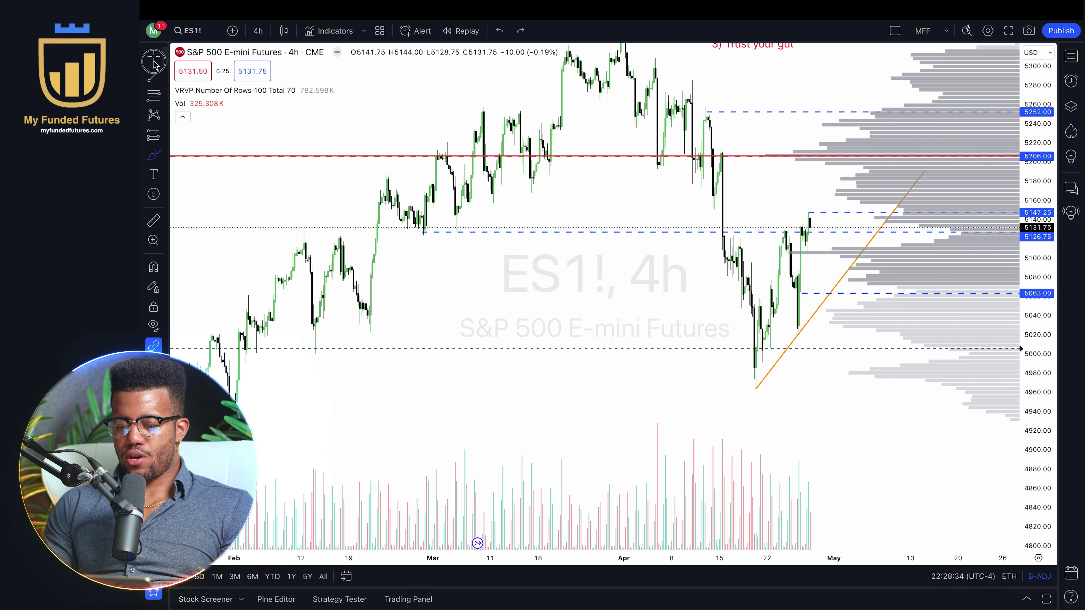
# Change the color of the horizontal ray at 5106.25 to orange
pyautogui.click(154, 61)
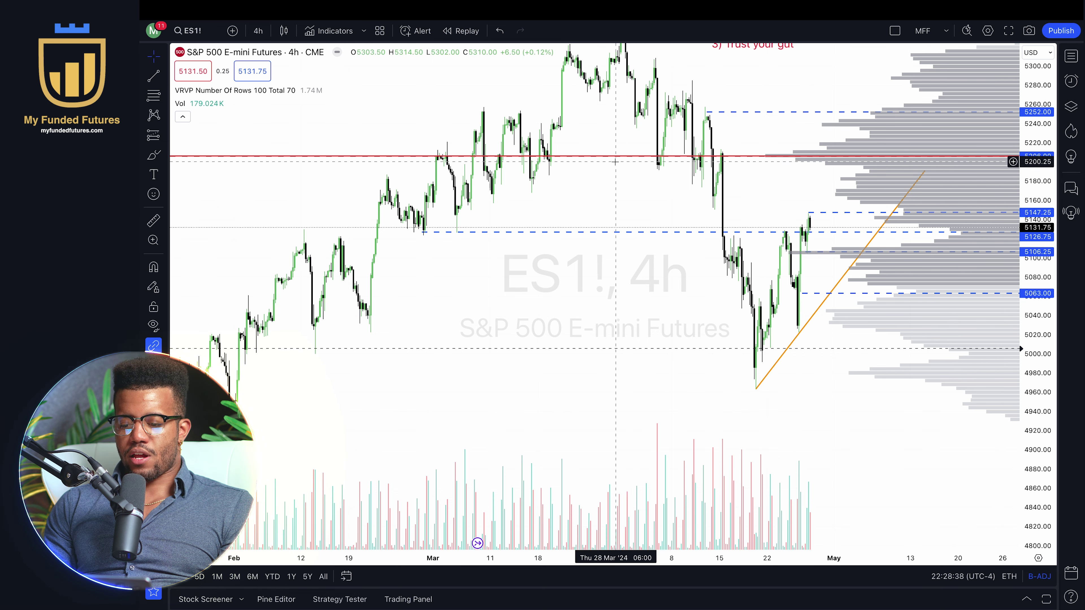
pyautogui.scroll(3, 642, 197)
pyautogui.moveTo(642, 196); pyautogui.dragTo(565, 243)
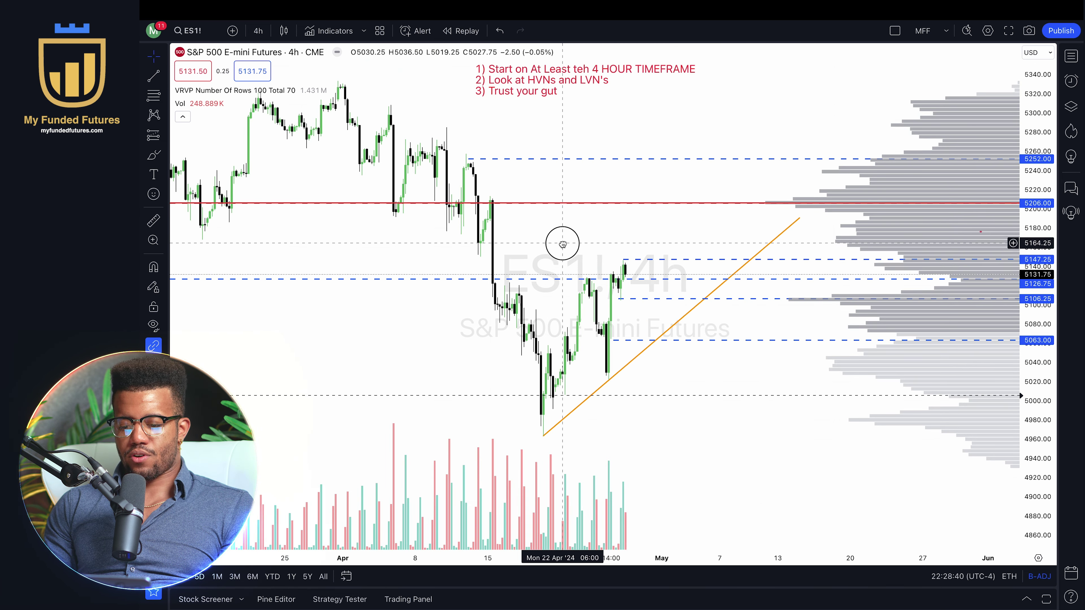
pyautogui.click(658, 299)
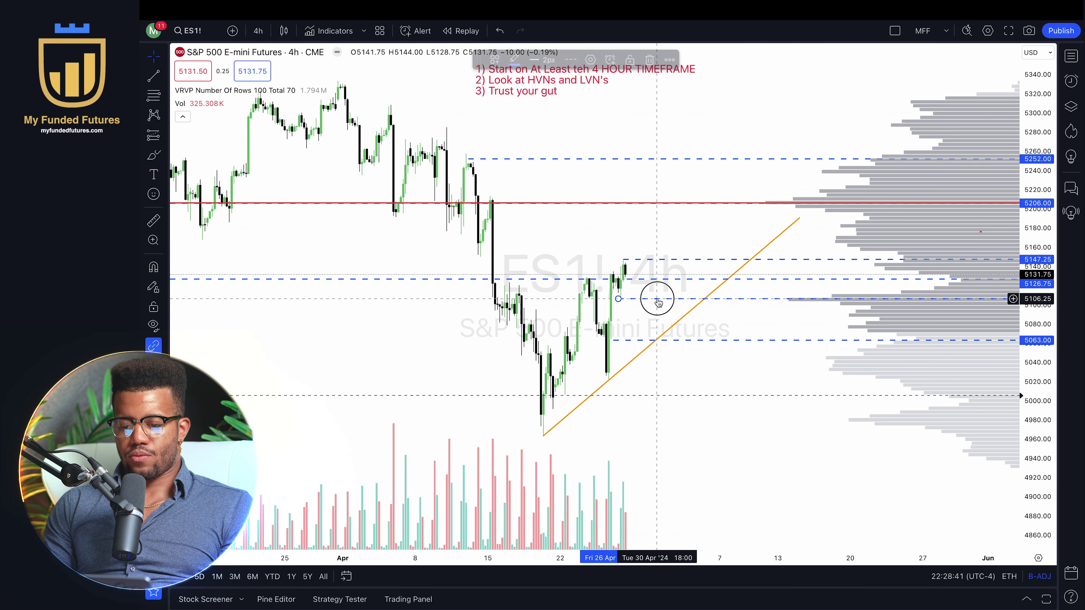
pyautogui.click(511, 59)
pyautogui.click(523, 96)
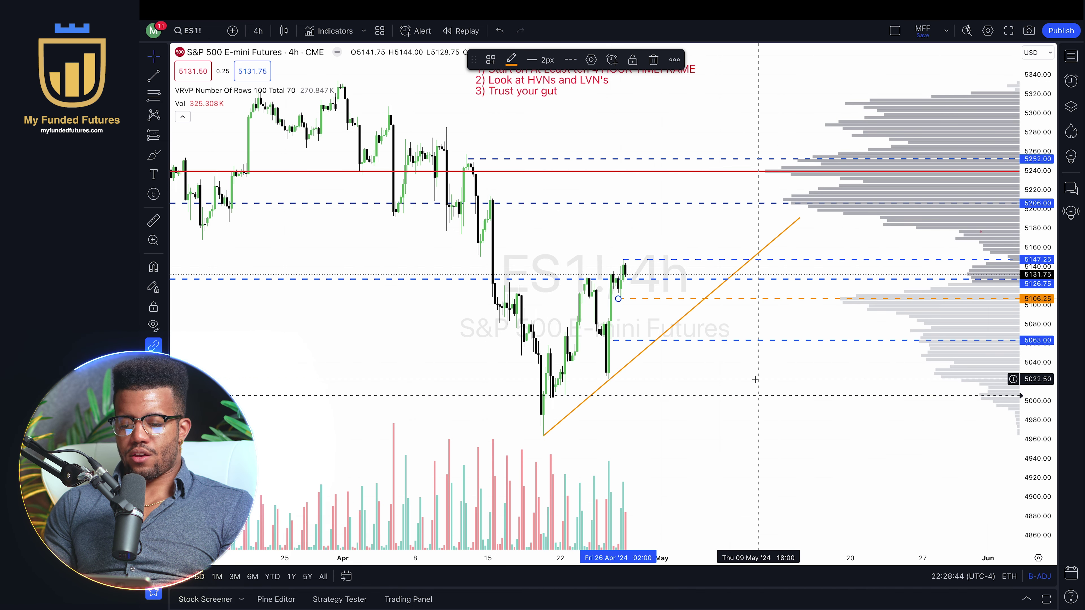
pyautogui.click(625, 243)
pyautogui.moveTo(616, 243); pyautogui.dragTo(675, 244)
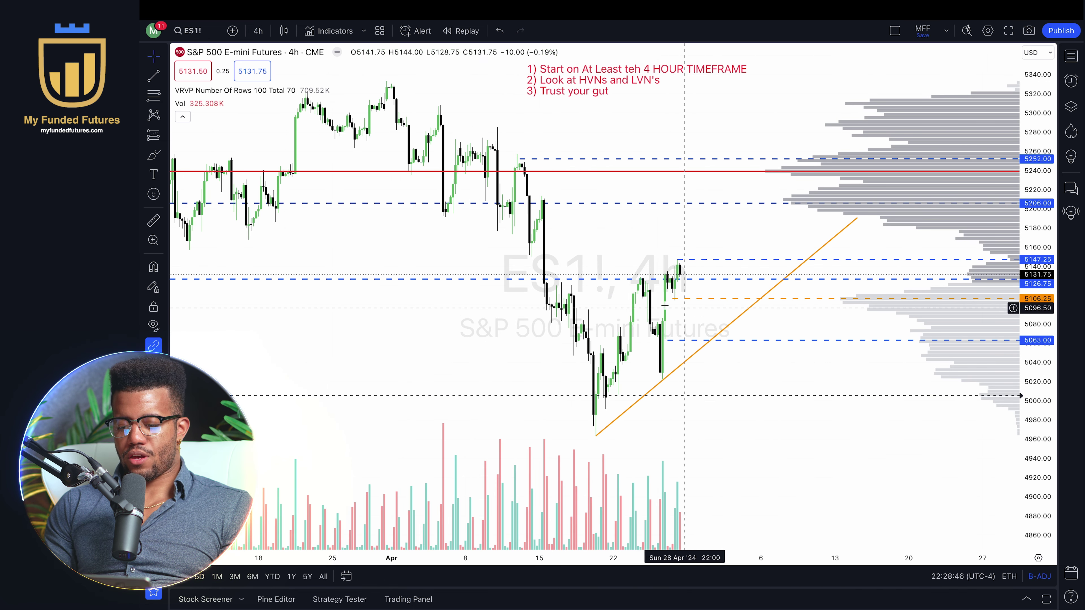
pyautogui.moveTo(669, 305); pyautogui.dragTo(689, 303)
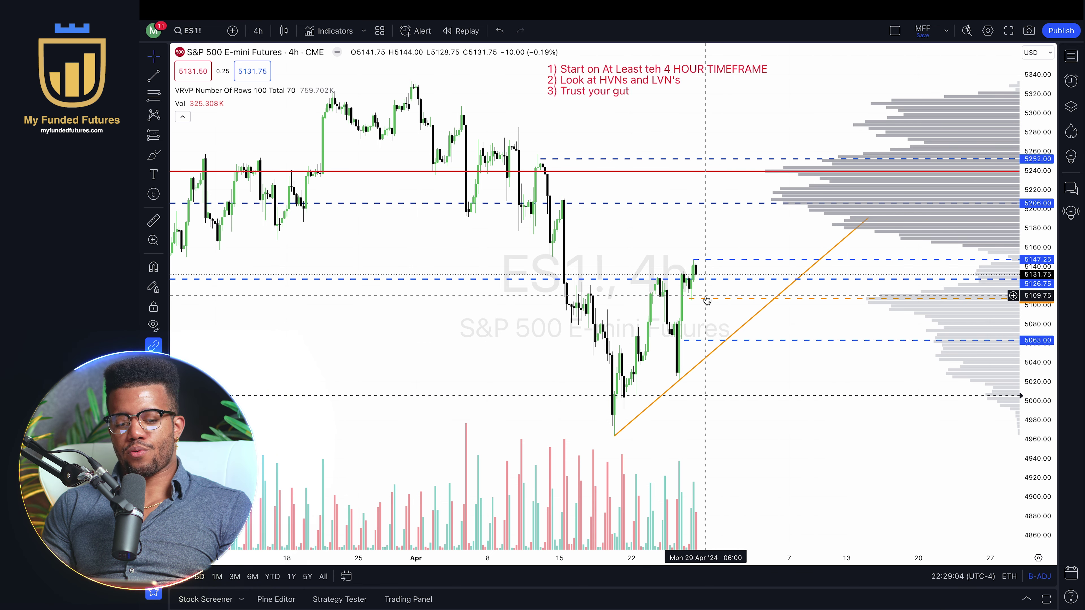
# Try sketching a projected pullback with the Brush from the late April candles via 5147.25 down to about 5063.50, and undo it
pyautogui.click(154, 155)
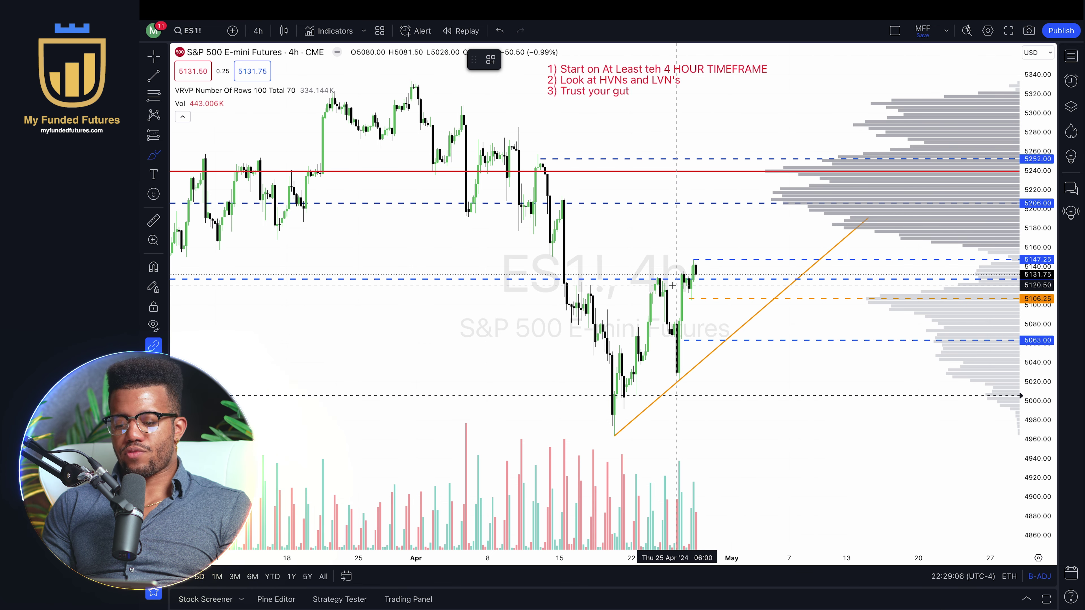
pyautogui.moveTo(688, 286)
pyautogui.mouseDown()
pyautogui.moveTo(695, 260)
pyautogui.moveTo(710, 280)
pyautogui.moveTo(717, 256)
pyautogui.moveTo(725, 340)
pyautogui.mouseUp()
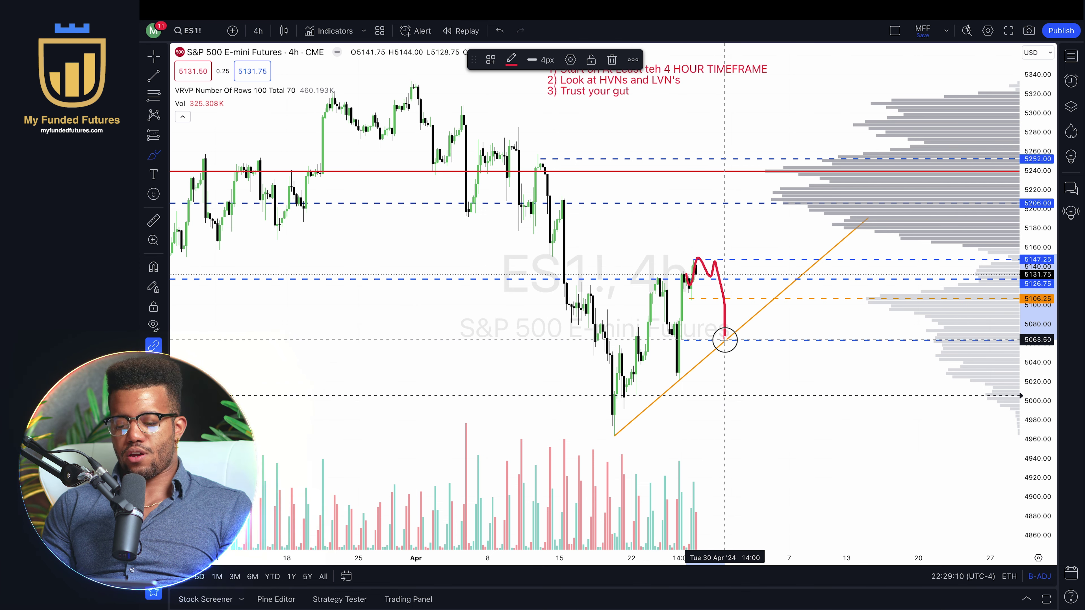
pyautogui.hotkey('ctrl', 'z')
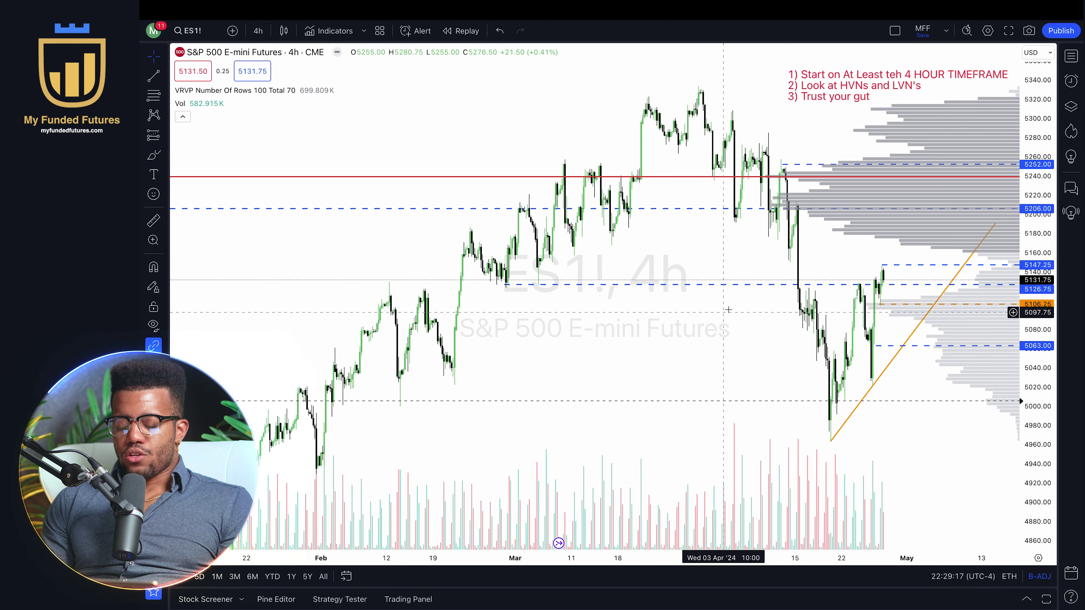
# Hide the VRVP volume profile indicator on the chart
pyautogui.scroll(2, 644, 257)
pyautogui.moveTo(1036, 284); pyautogui.dragTo(1035, 242)
pyautogui.scroll(2, 660, 200)
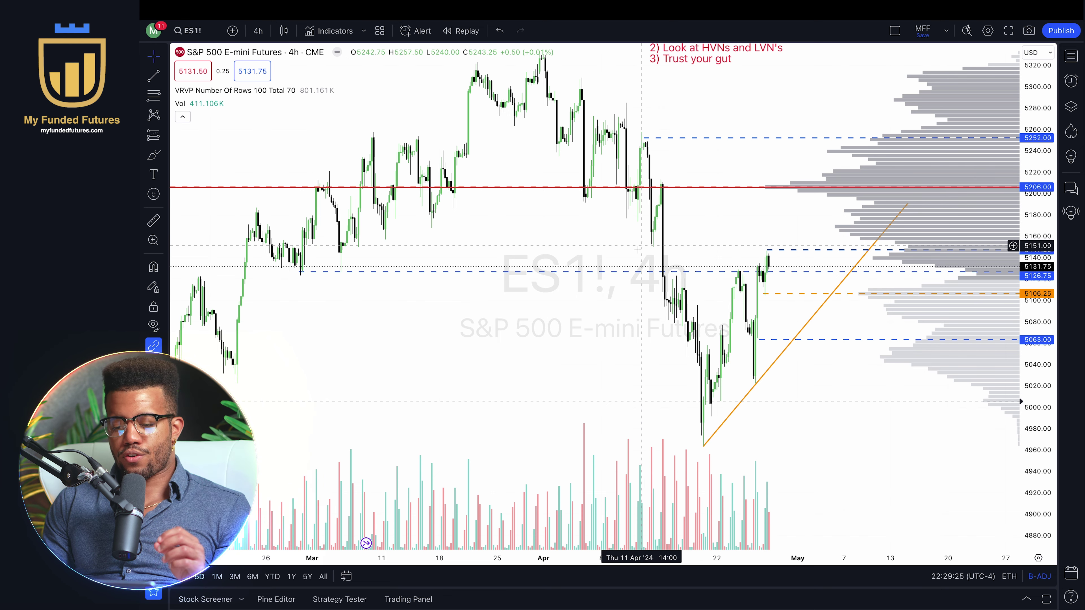
pyautogui.moveTo(695, 221)
pyautogui.mouseDown()
pyautogui.moveTo(749, 225)
pyautogui.moveTo(754, 294)
pyautogui.moveTo(758, 235)
pyautogui.moveTo(700, 240)
pyautogui.moveTo(695, 223)
pyautogui.mouseUp()
pyautogui.scroll(2, 695, 223)
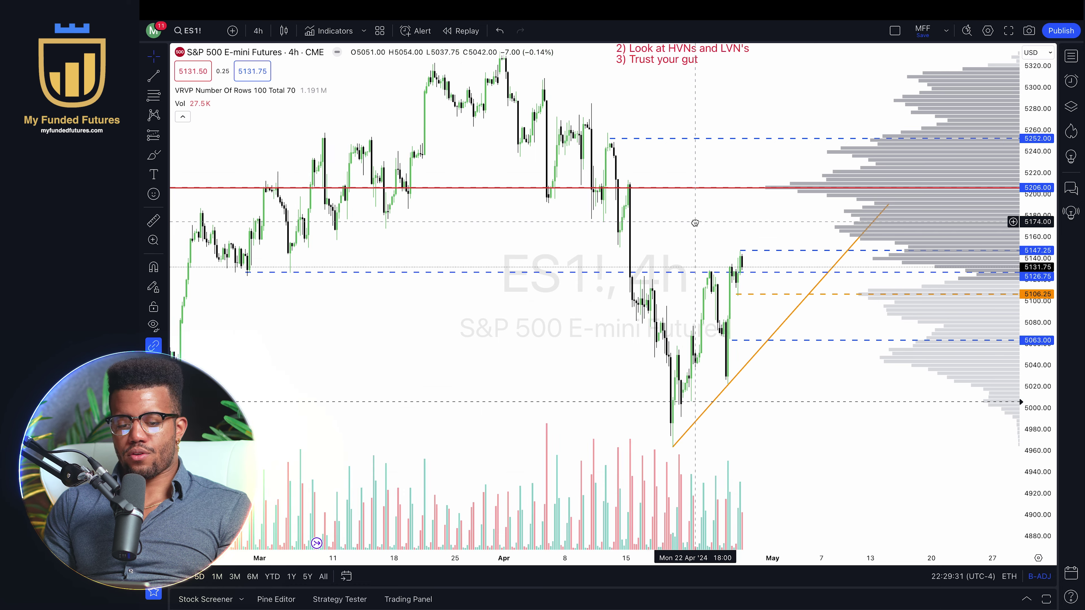
pyautogui.click(305, 90)
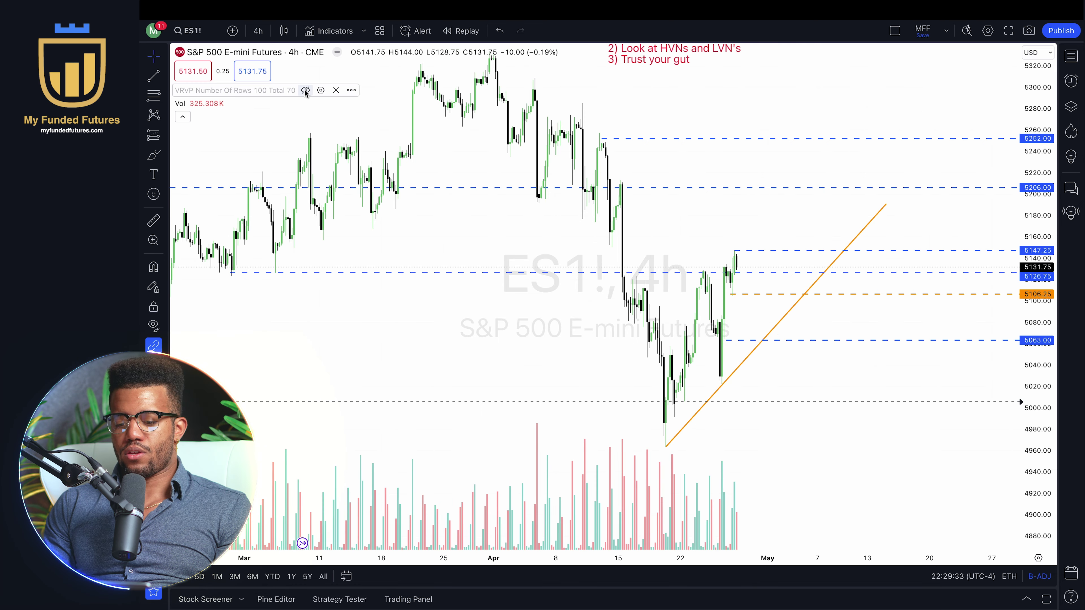
# Draw a descending trend line from the 1 April high at 5330.00 to about 5186.75 on 1 May
pyautogui.moveTo(700, 226); pyautogui.dragTo(829, 236)
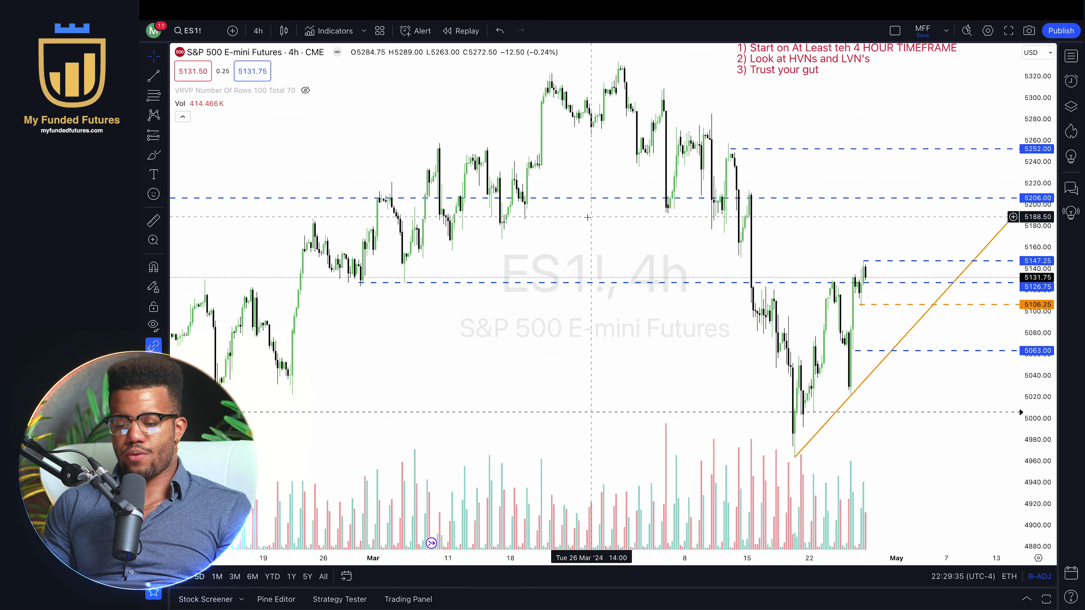
pyautogui.scroll(2, 615, 216)
pyautogui.moveTo(683, 133); pyautogui.dragTo(684, 219)
pyautogui.click(154, 76)
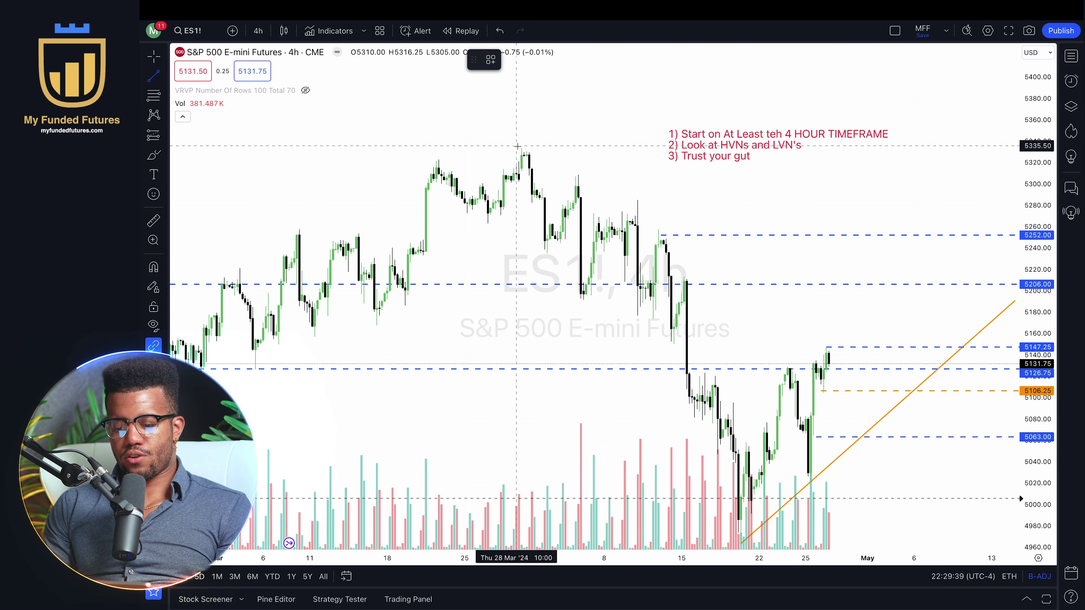
pyautogui.click(532, 151)
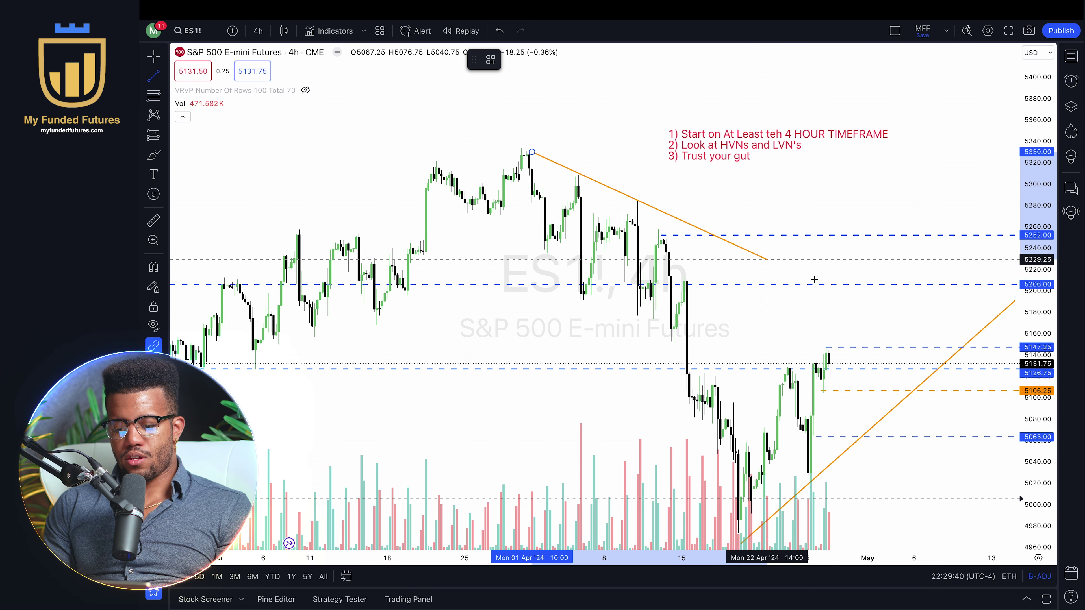
pyautogui.click(866, 305)
# Draw a second descending trend line from the 4 April low near 5193 down to about 5104 in early May
pyautogui.moveTo(579, 299); pyautogui.dragTo(482, 237)
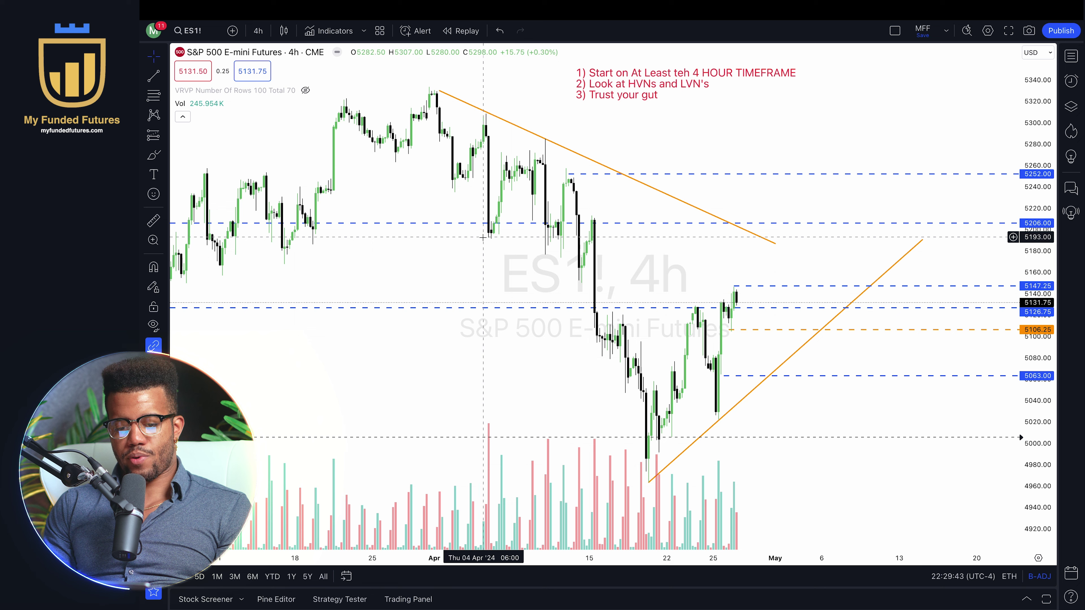
pyautogui.click(158, 78)
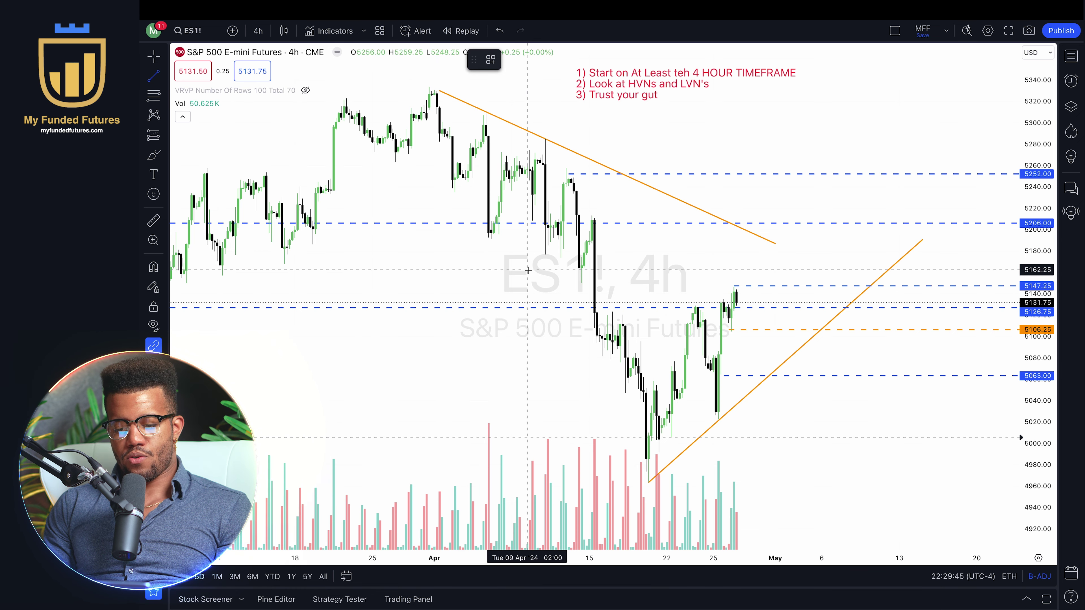
pyautogui.click(486, 237)
pyautogui.click(793, 331)
pyautogui.moveTo(686, 249); pyautogui.dragTo(744, 252)
pyautogui.scroll(-3, 511, 230)
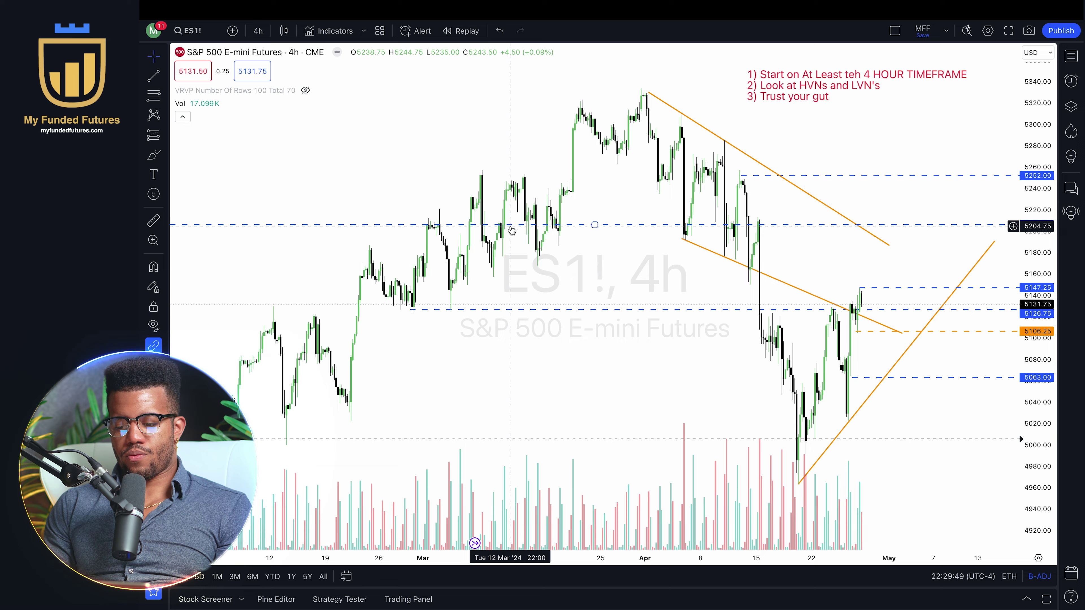
# Examine the two descending trend lines against the recent candles and the earlier price action back to late 2023
pyautogui.moveTo(526, 342); pyautogui.dragTo(481, 173)
pyautogui.scroll(-4, 671, 341)
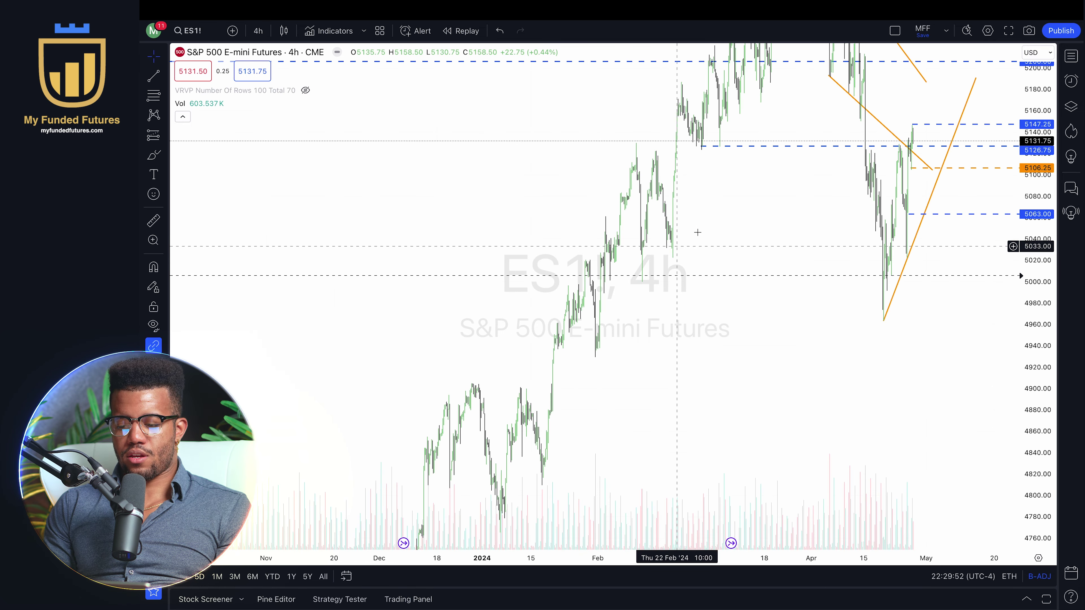
pyautogui.moveTo(738, 247); pyautogui.dragTo(736, 263)
pyautogui.scroll(5, 736, 262)
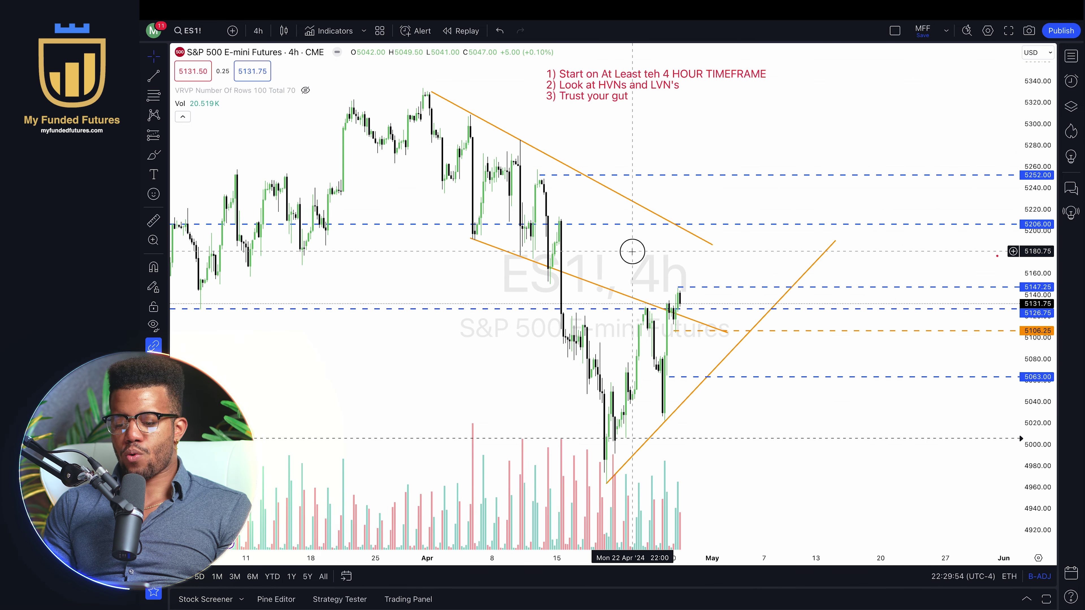
pyautogui.moveTo(631, 252); pyautogui.dragTo(636, 210)
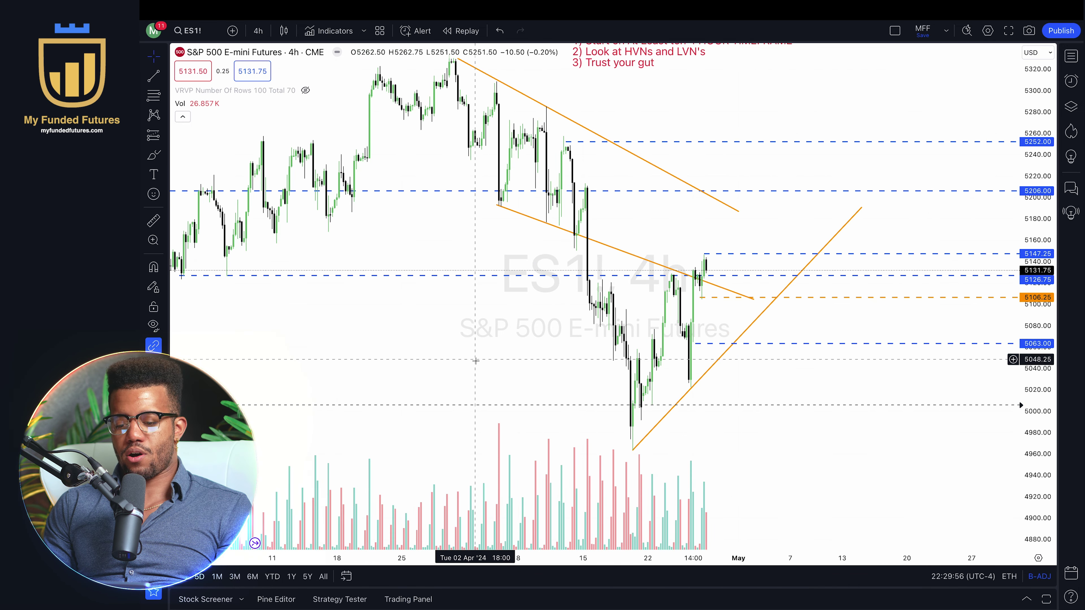
pyautogui.moveTo(481, 282); pyautogui.dragTo(511, 340)
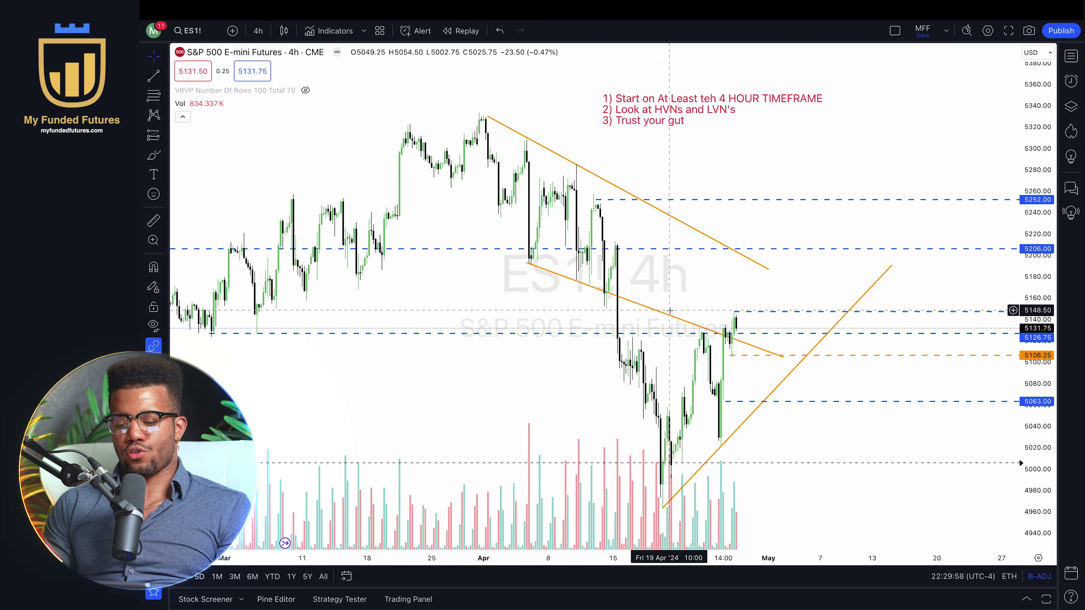
pyautogui.moveTo(560, 402)
pyautogui.mouseDown()
pyautogui.moveTo(559, 316)
pyautogui.moveTo(550, 397)
pyautogui.mouseUp()
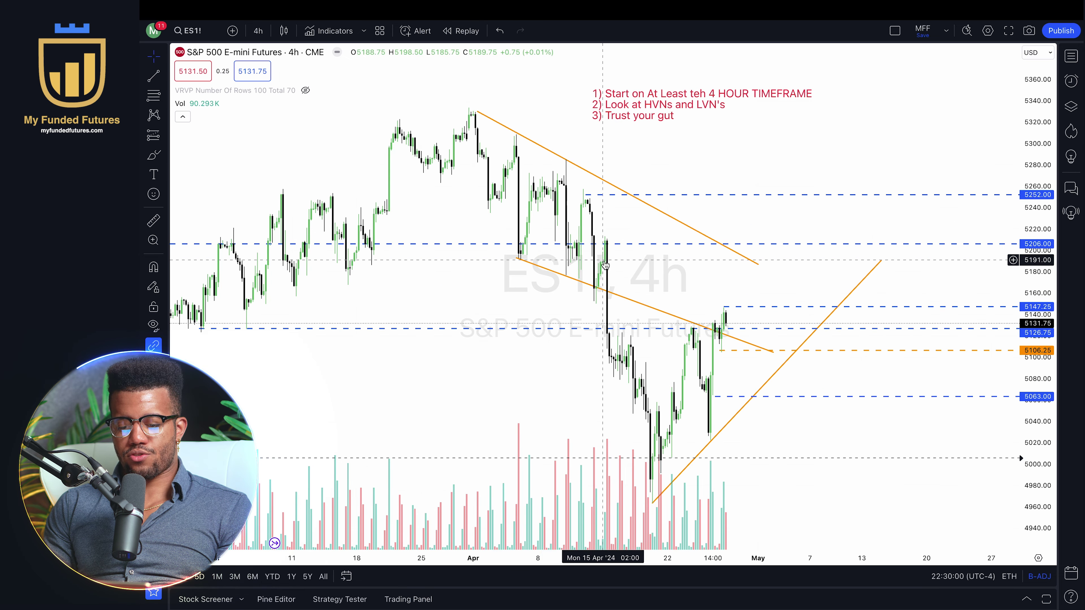
pyautogui.hscroll(-5, 504, 257)
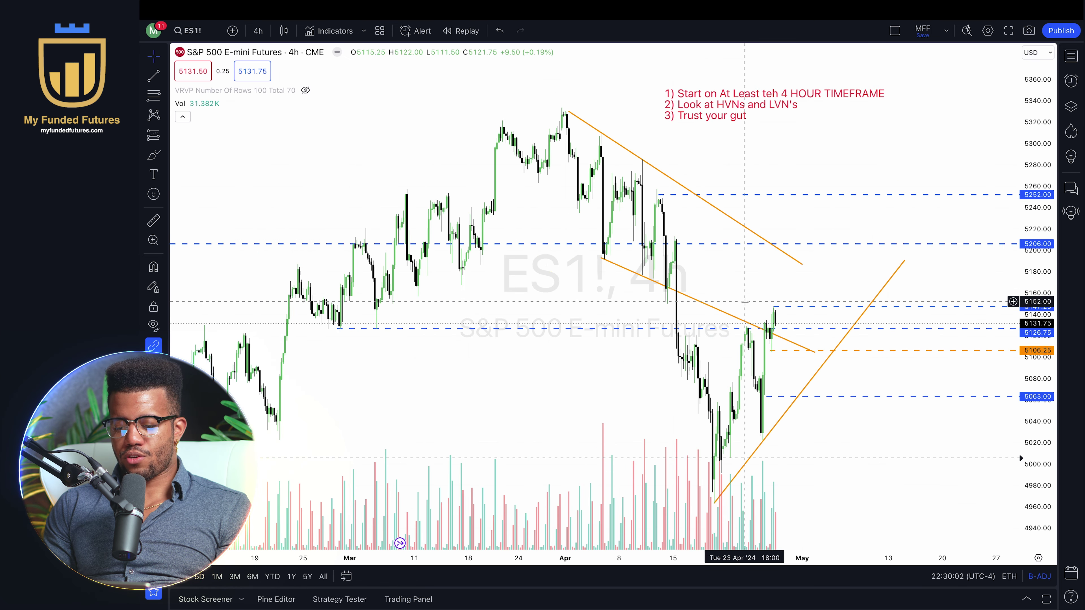
# Delete the lower and upper descending trend lines drawn from the early April candles
pyautogui.click(716, 308)
pyautogui.press('Delete')
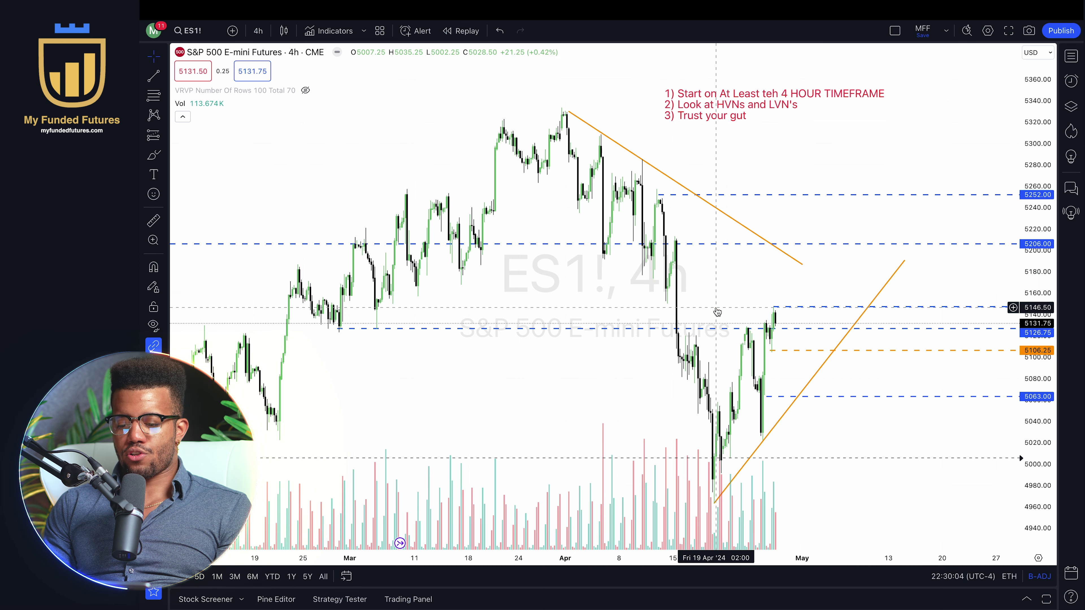
pyautogui.scroll(3, 716, 312)
pyautogui.scroll(3, 660, 312)
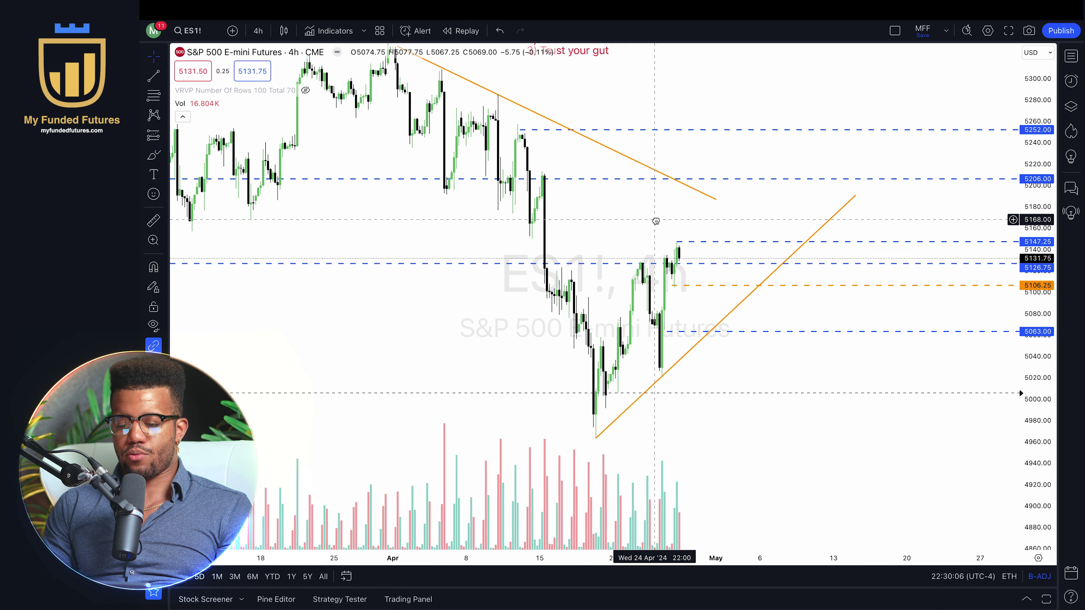
pyautogui.click(672, 190)
pyautogui.press('Delete')
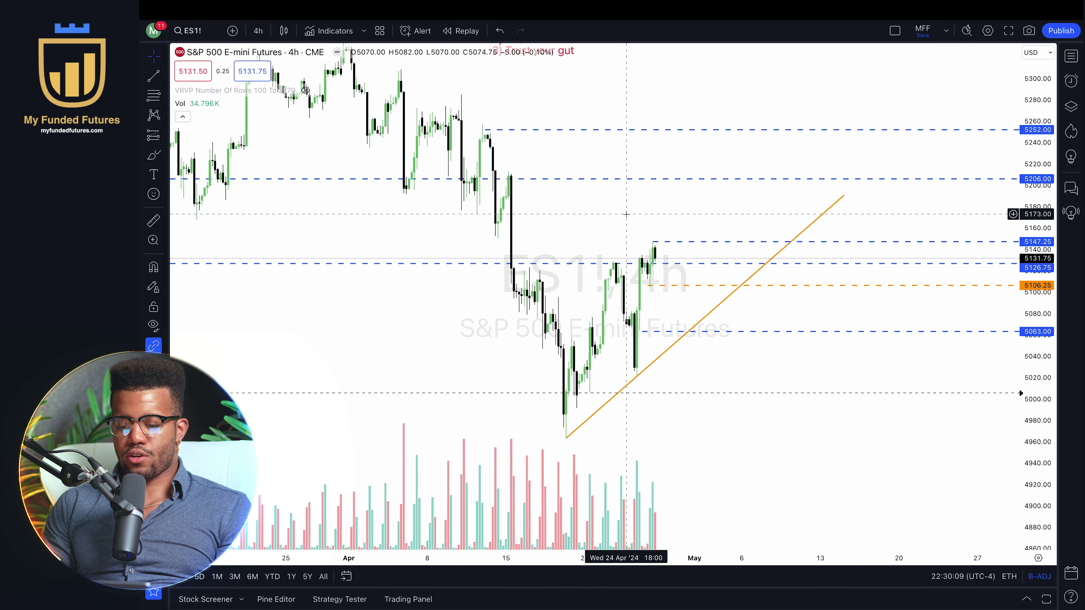
pyautogui.scroll(-2, 626, 215)
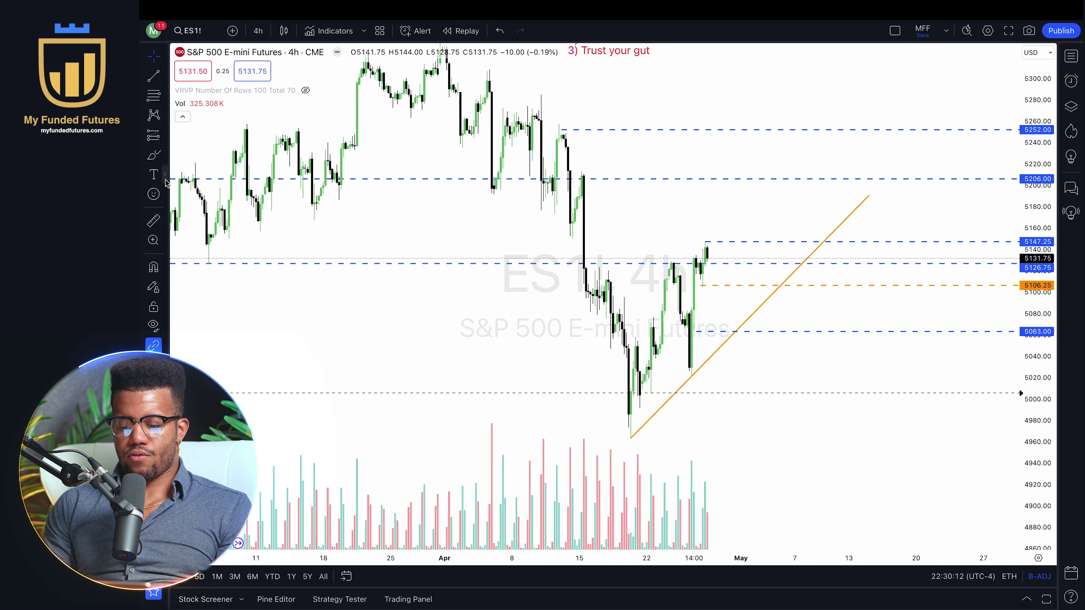
# Try tracing the rally from the 19 April low past 5147.25 with the Brush, and undo it together with the upper trend line's deletion
pyautogui.click(156, 160)
pyautogui.moveTo(630, 426)
pyautogui.mouseDown()
pyautogui.moveTo(633, 341)
pyautogui.moveTo(643, 378)
pyautogui.moveTo(678, 259)
pyautogui.moveTo(699, 286)
pyautogui.moveTo(714, 239)
pyautogui.mouseUp()
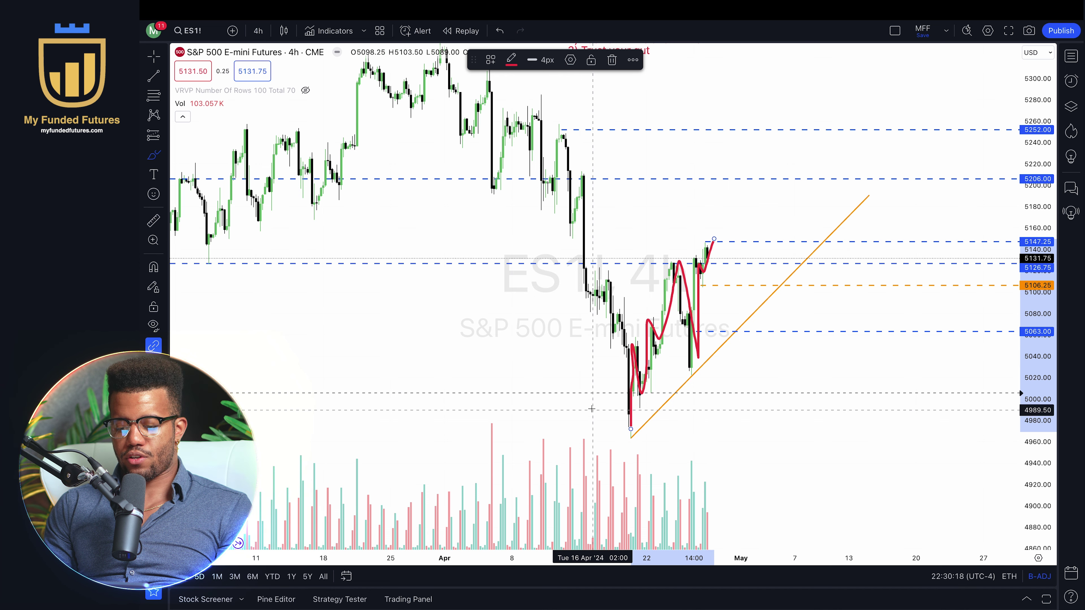
pyautogui.hotkey('ctrl', 'z')
pyautogui.hotkey('ctrl', 'z')
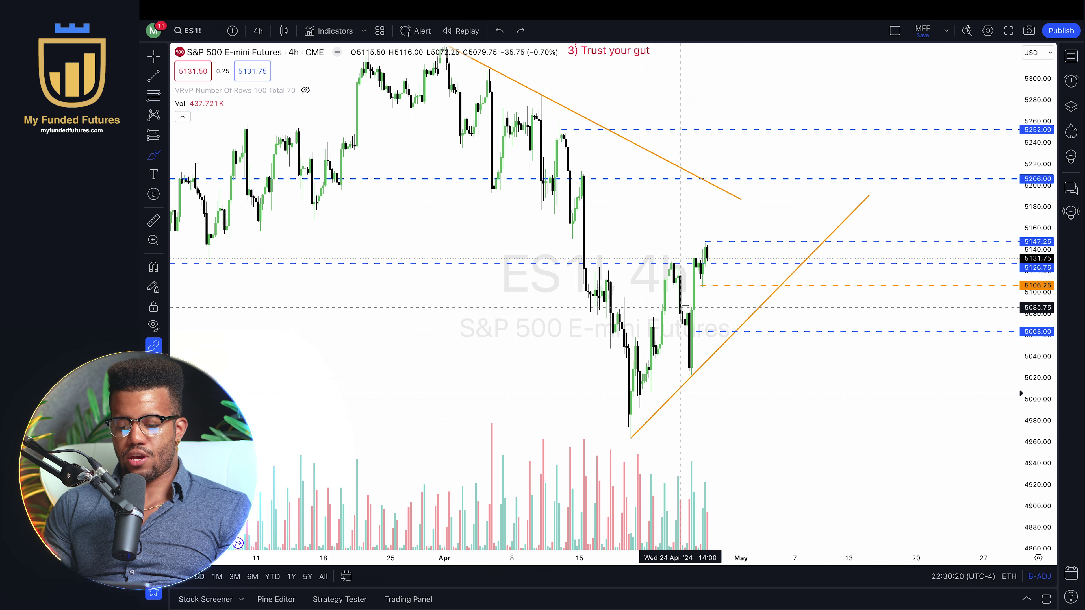
# Try sketching a projected rally with the Brush from the 19 April low to just below the 5252.00 level, and undo it
pyautogui.click(628, 429)
pyautogui.moveTo(628, 429)
pyautogui.mouseDown()
pyautogui.moveTo(673, 264)
pyautogui.moveTo(712, 229)
pyautogui.moveTo(720, 190)
pyautogui.moveTo(754, 291)
pyautogui.moveTo(756, 136)
pyautogui.mouseUp()
pyautogui.press('super+z')
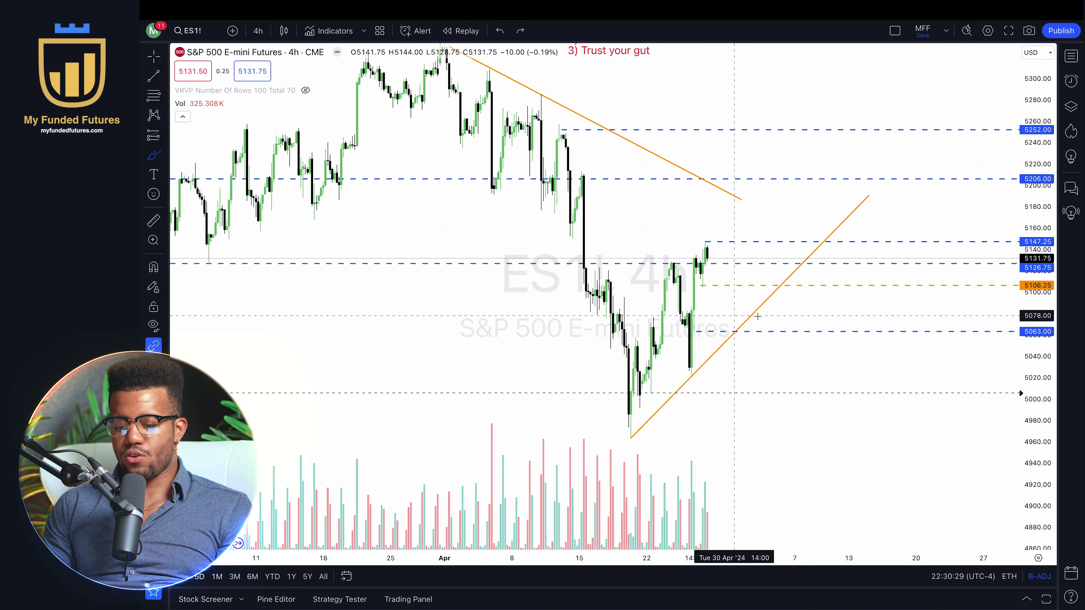
# Brush a price path from the 19 April low above 5206.00 and back to about 5124.50, marking its lower three swing points with short horizontal strokes
pyautogui.moveTo(628, 422)
pyautogui.mouseDown()
pyautogui.moveTo(660, 310)
pyautogui.moveTo(680, 304)
pyautogui.moveTo(695, 327)
pyautogui.moveTo(719, 179)
pyautogui.moveTo(742, 266)
pyautogui.mouseUp()
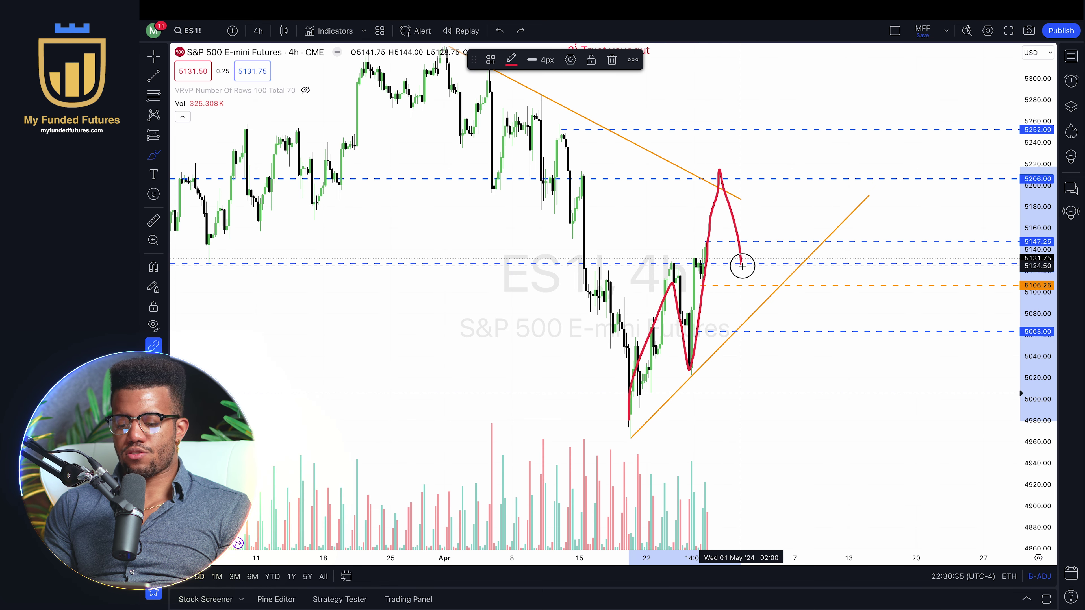
pyautogui.moveTo(605, 419); pyautogui.dragTo(639, 418)
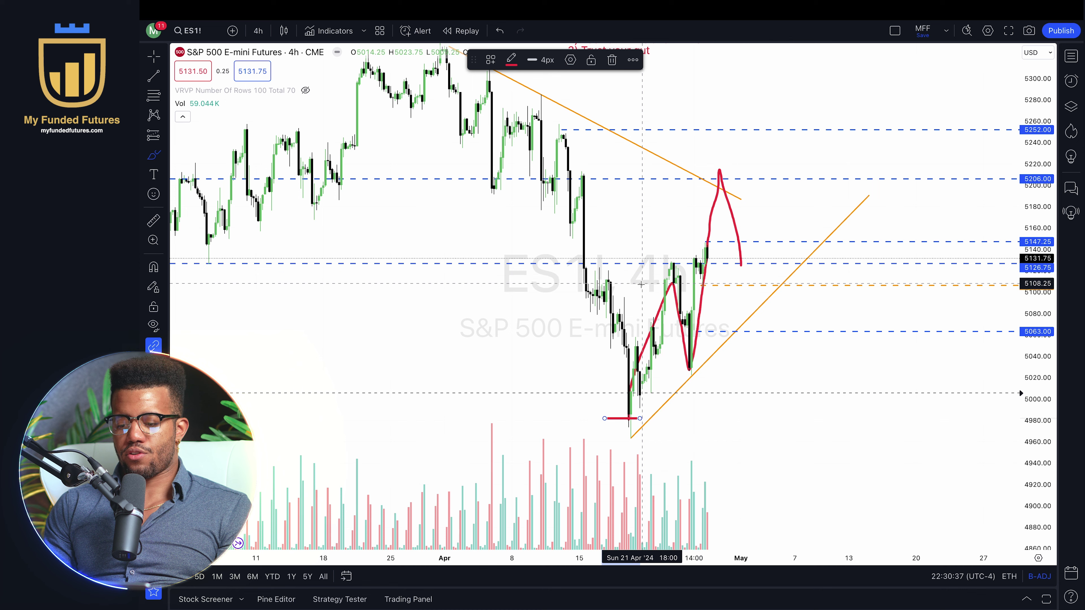
pyautogui.moveTo(644, 283); pyautogui.dragTo(699, 284)
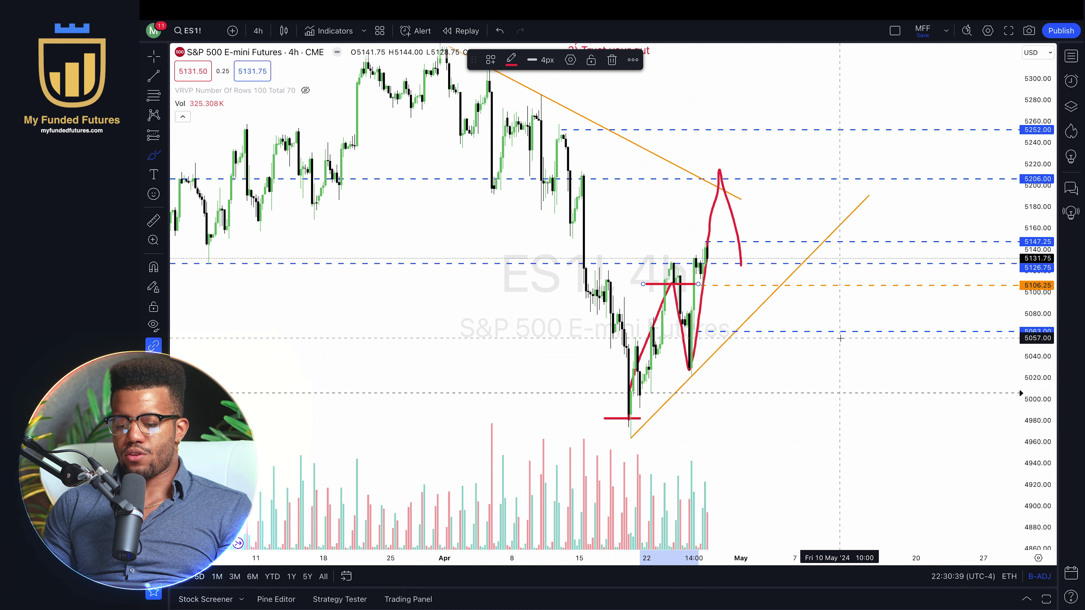
pyautogui.moveTo(677, 375); pyautogui.dragTo(730, 375)
pyautogui.moveTo(653, 281); pyautogui.dragTo(686, 366)
pyautogui.press('super+z')
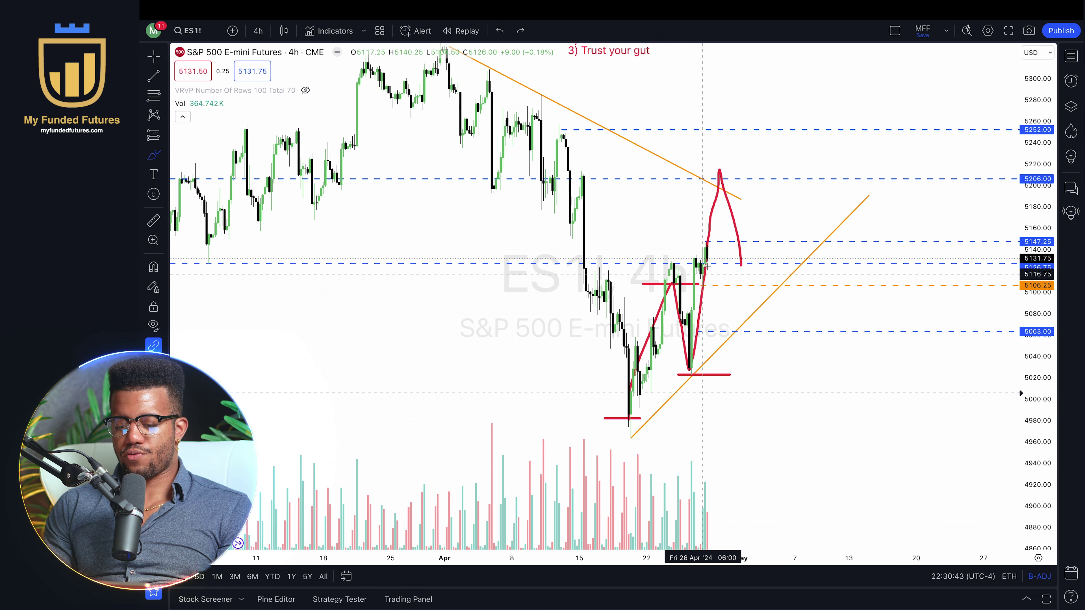
# Undo the brushed price path from the 19 April low together with its horizontal swing-point strokes
pyautogui.press('super+z')
pyautogui.press('super+z')
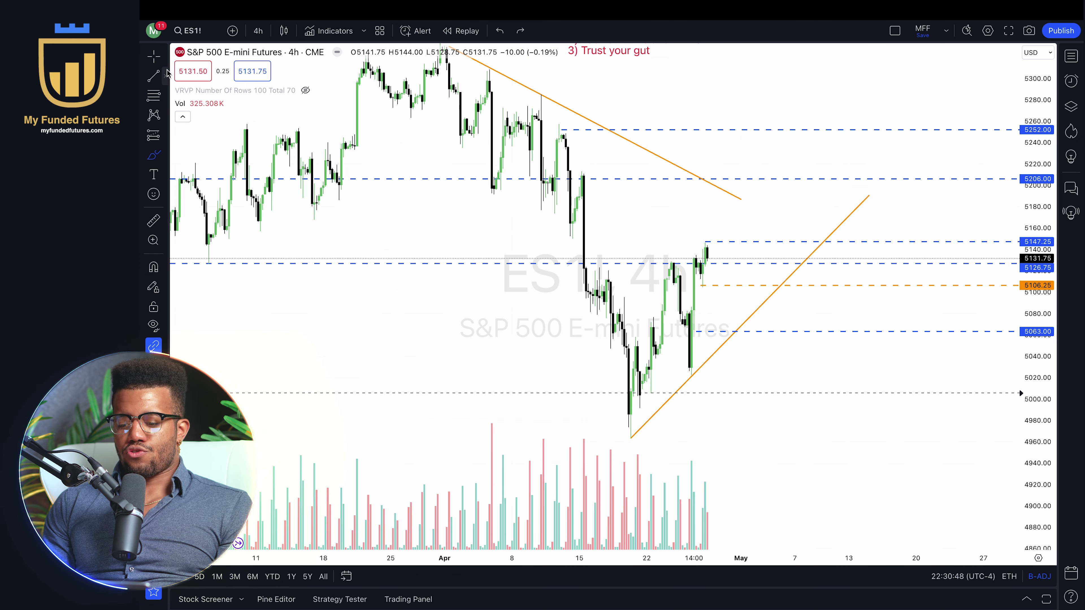
# Delete the descending trend line from the early April high and the ascending trend line from the 19 April low
pyautogui.moveTo(691, 216); pyautogui.dragTo(691, 236)
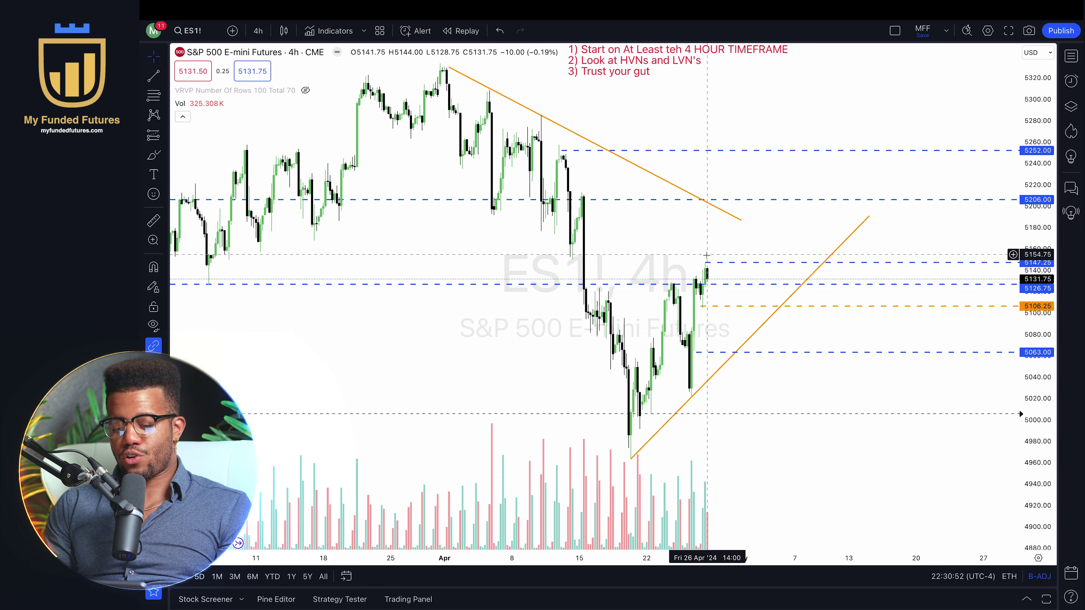
pyautogui.scroll(-3, 706, 255)
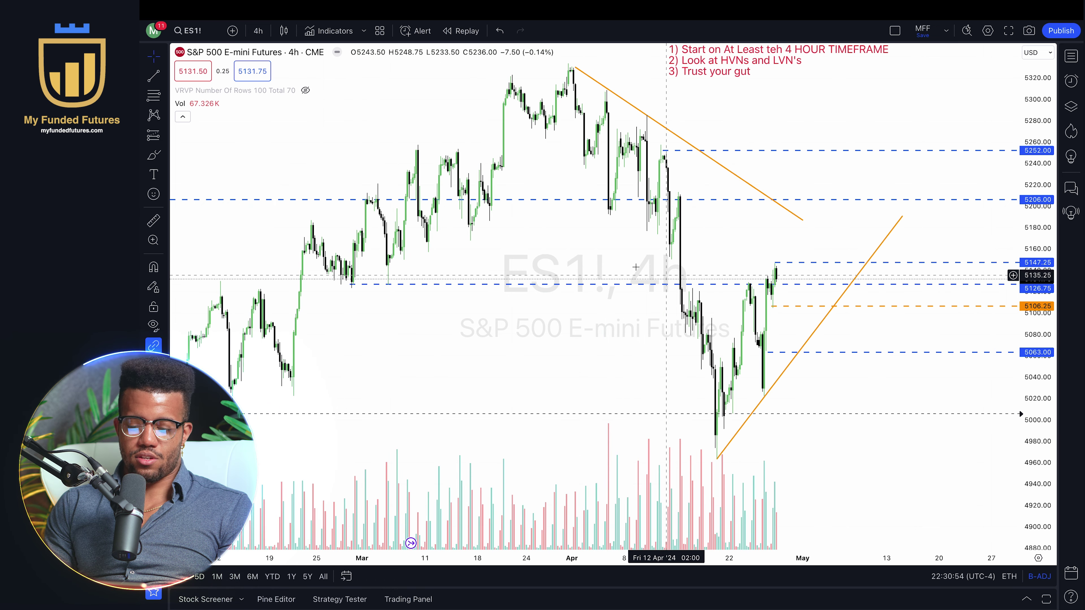
pyautogui.moveTo(569, 255); pyautogui.dragTo(597, 267)
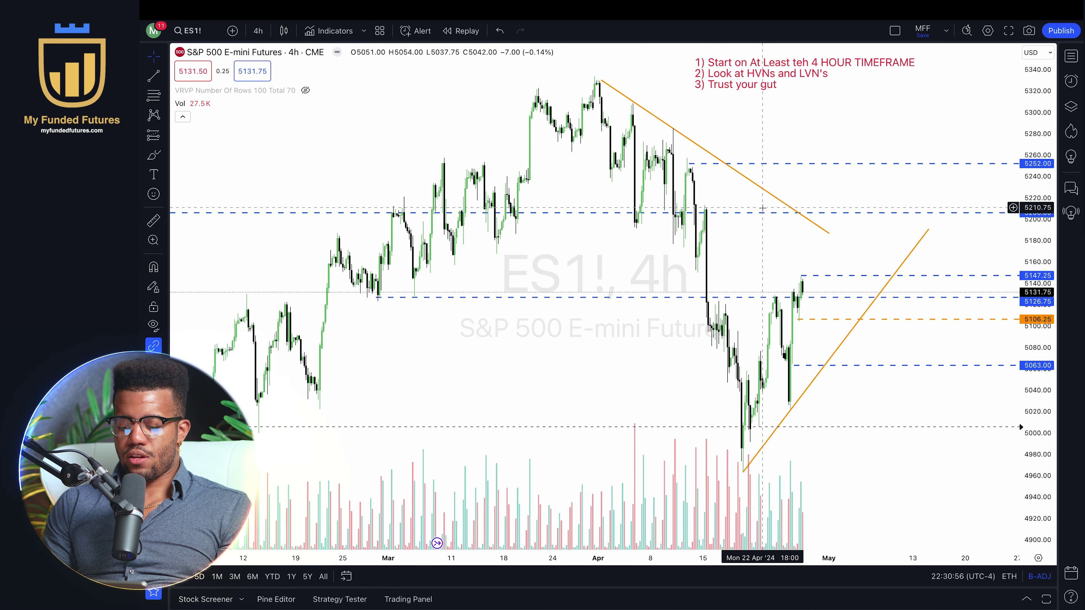
pyautogui.click(769, 198)
pyautogui.press('Delete')
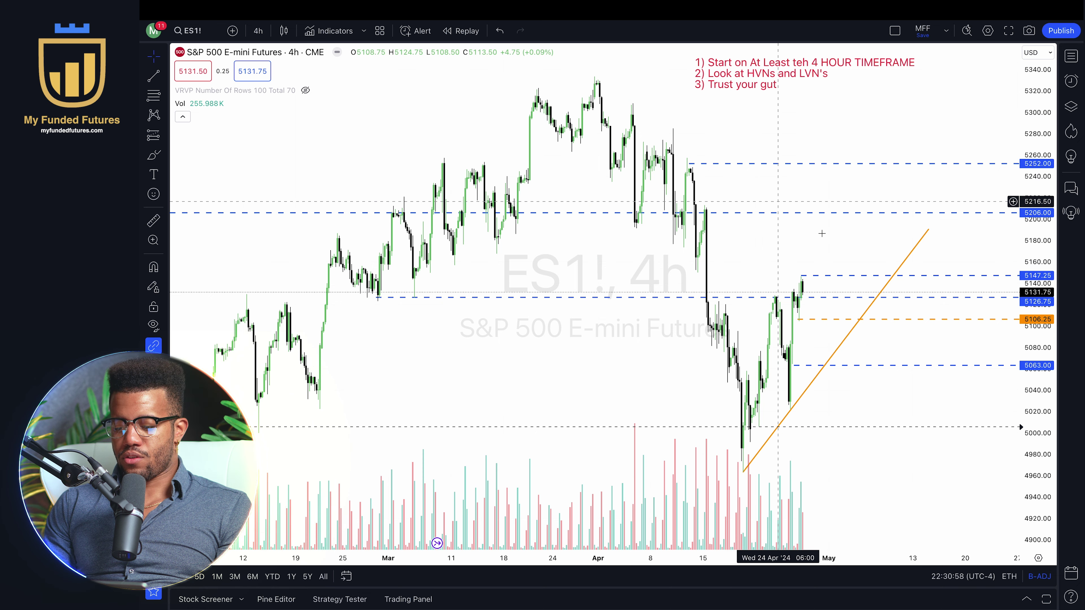
pyautogui.click(848, 344)
pyautogui.press('Delete')
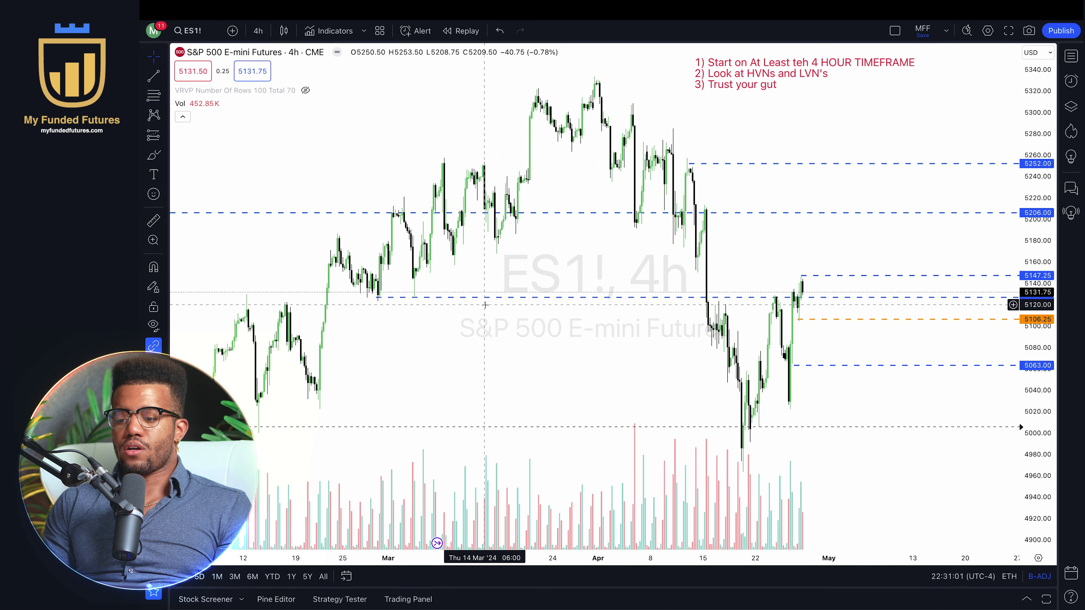
# Open the red three-point text note above the chart for editing
pyautogui.moveTo(773, 114); pyautogui.dragTo(775, 152)
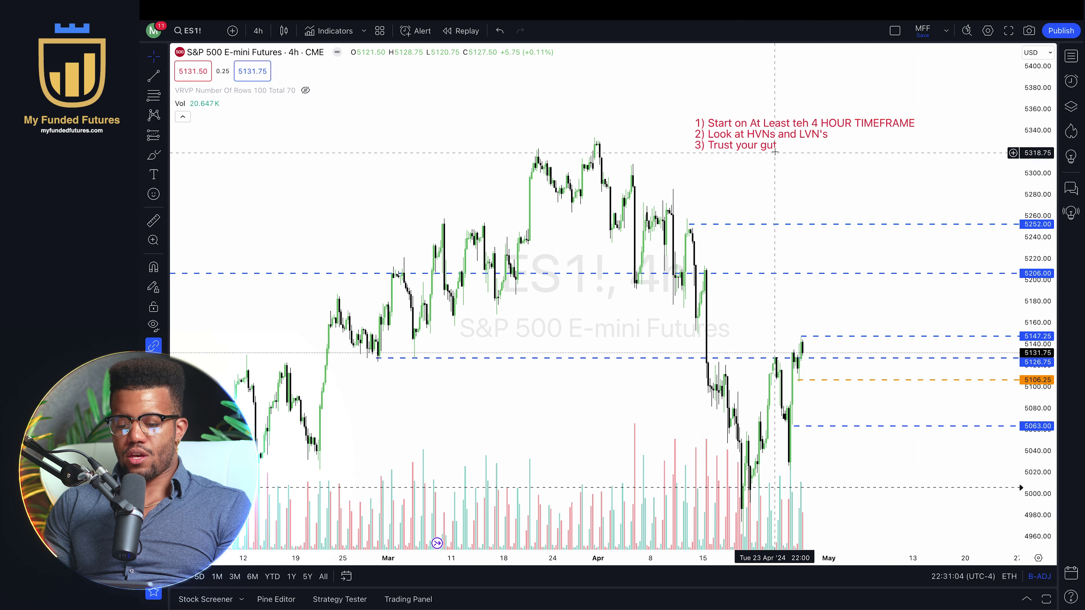
pyautogui.doubleClick(775, 146)
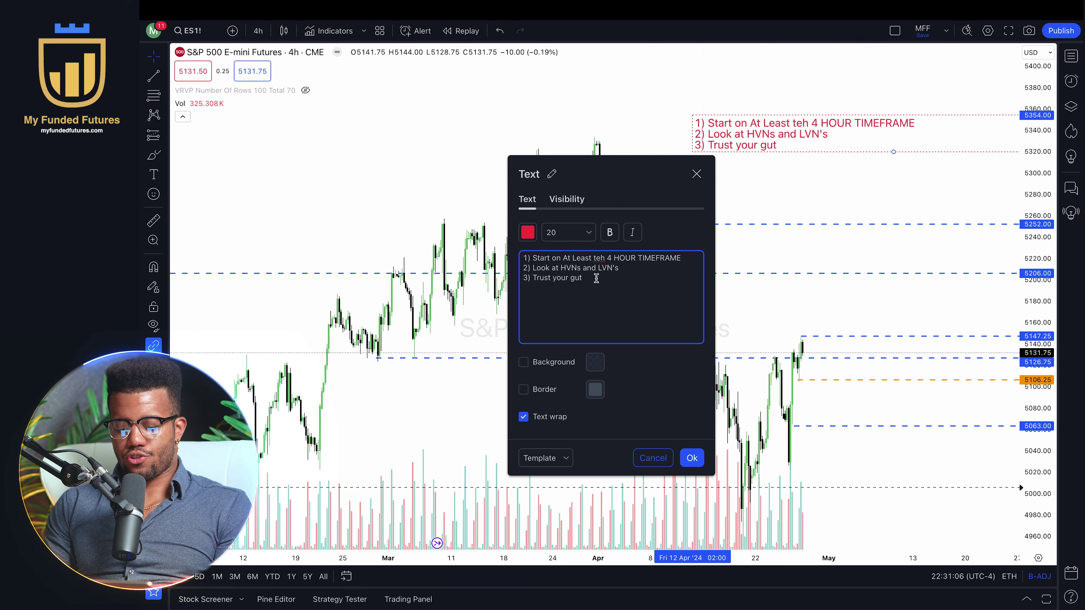